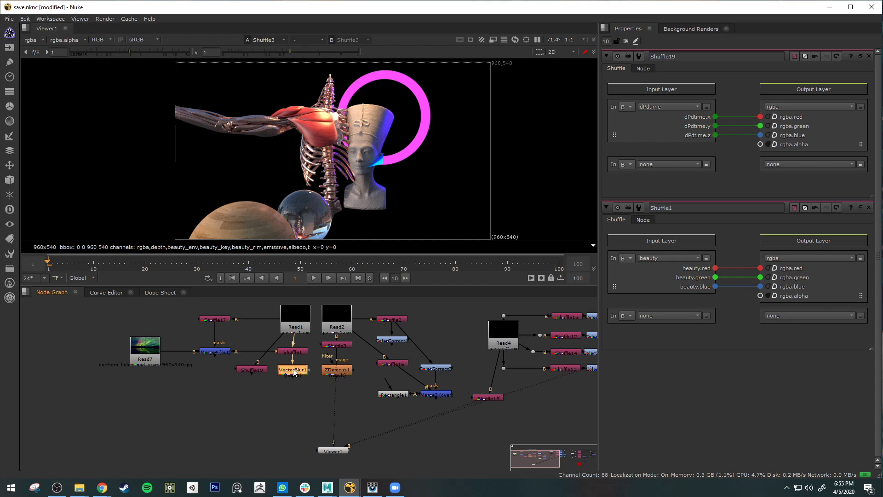
Step: View the color-corrected depth pass from Read2 in the viewer, followed by the depth-of-field result of ZDefocus1
left_click_drag(295, 370, 340, 376)
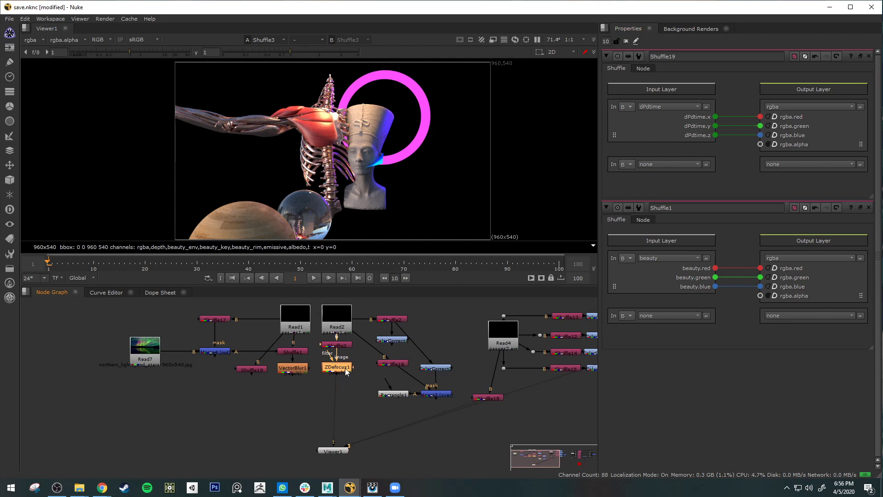
left_click(396, 344)
key("1")
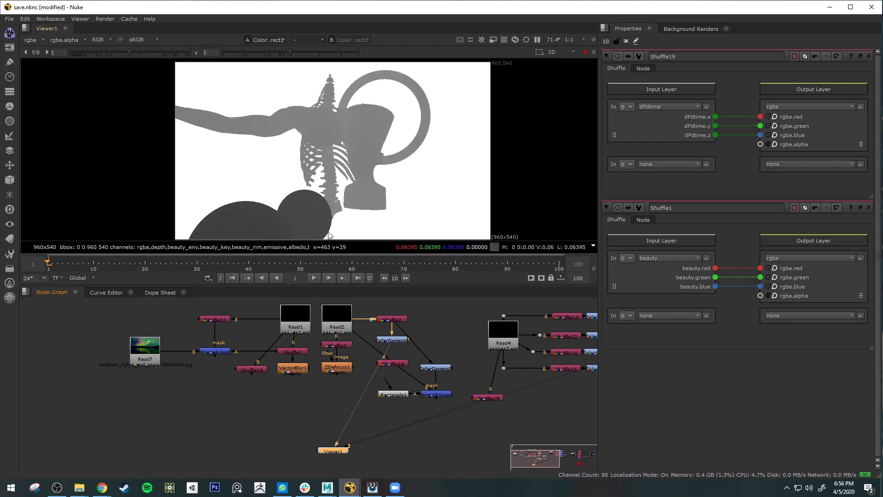
left_click(338, 368)
key("1")
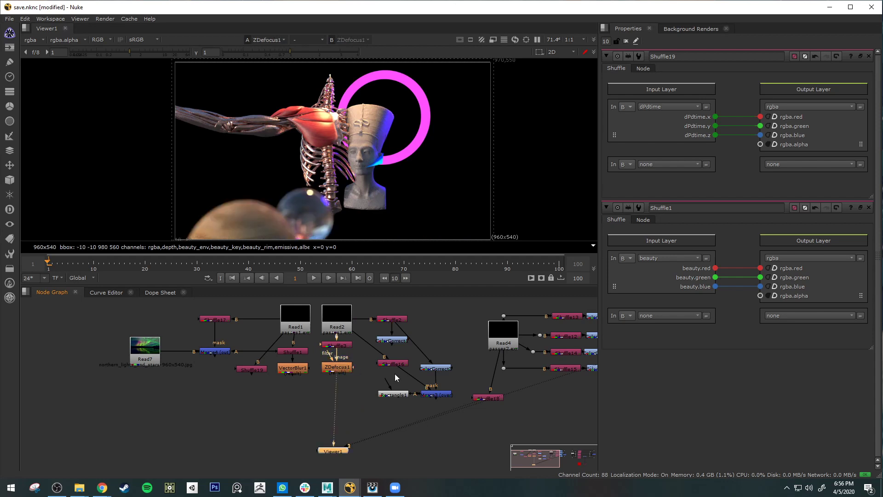
Step: View the depth-masked blue fog composite at Merge3 in the viewer
left_click(429, 368)
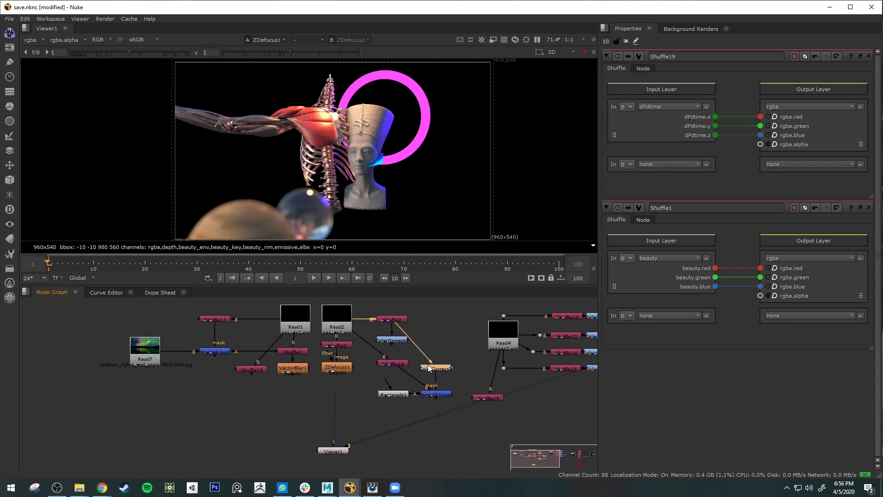
left_click(430, 394)
key("1")
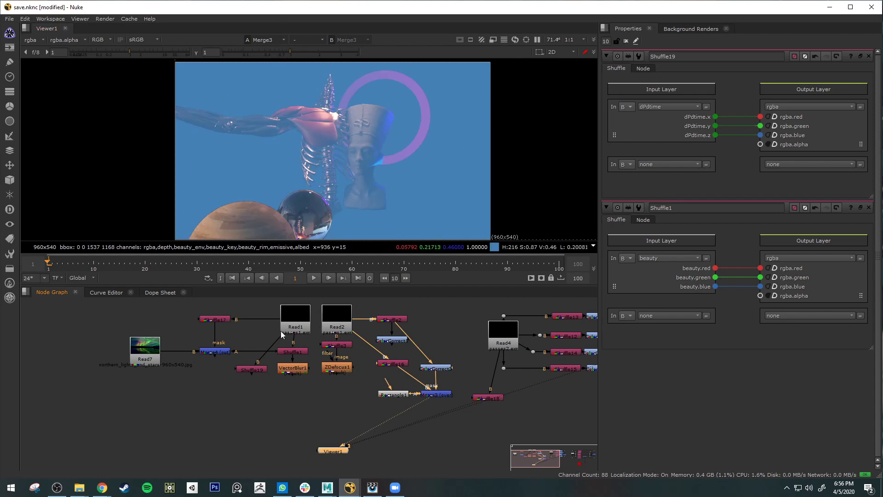
Step: View the motion vector pass at Shuffle19, the beauty at Shuffle1 and the motion-blurred result at VectorBlur1
left_click(252, 370)
key("1")
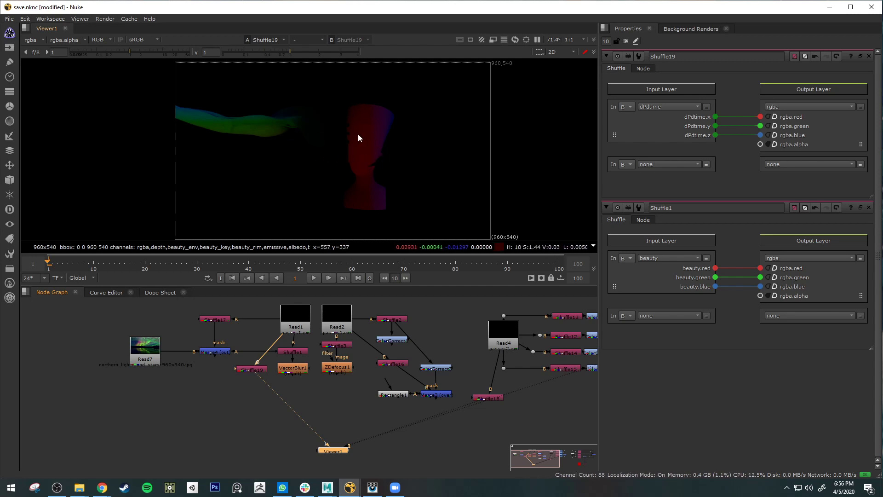
left_click(294, 352)
key("1")
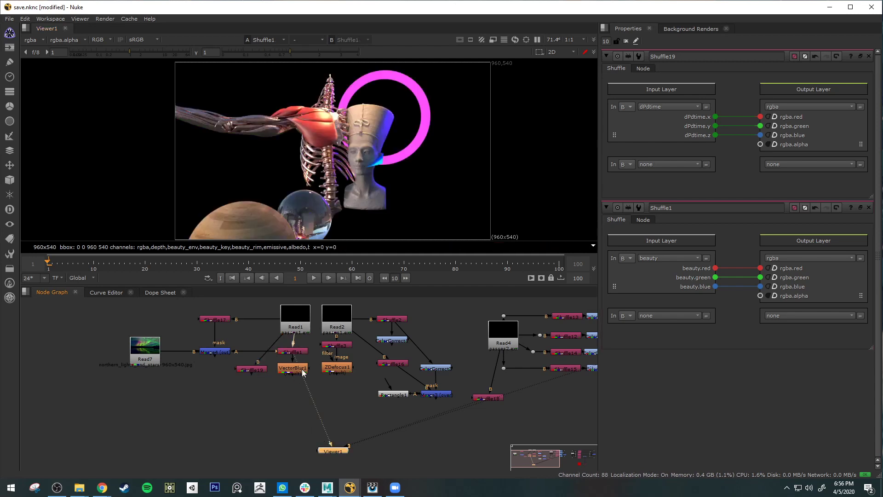
left_click(303, 373)
key("1")
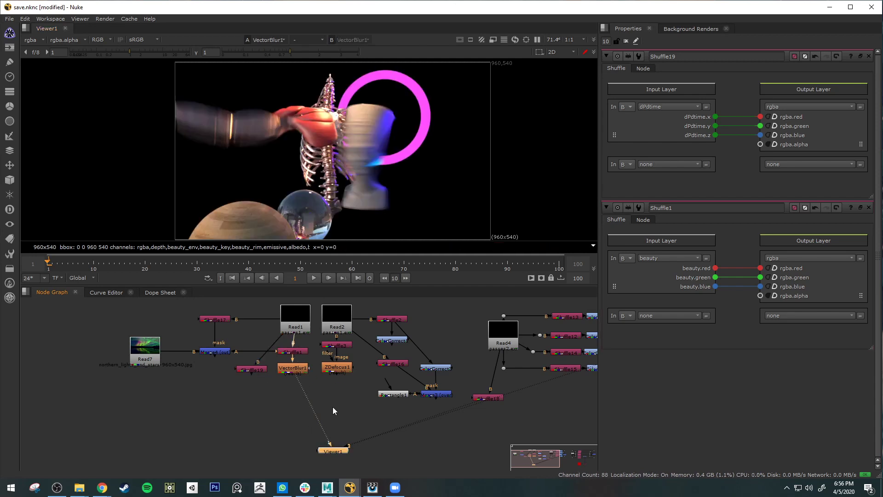
Step: Move the Viewer1 node below the Read4 branch and view the combined light passes at Merge2
middle_click_drag(399, 426, 361, 425)
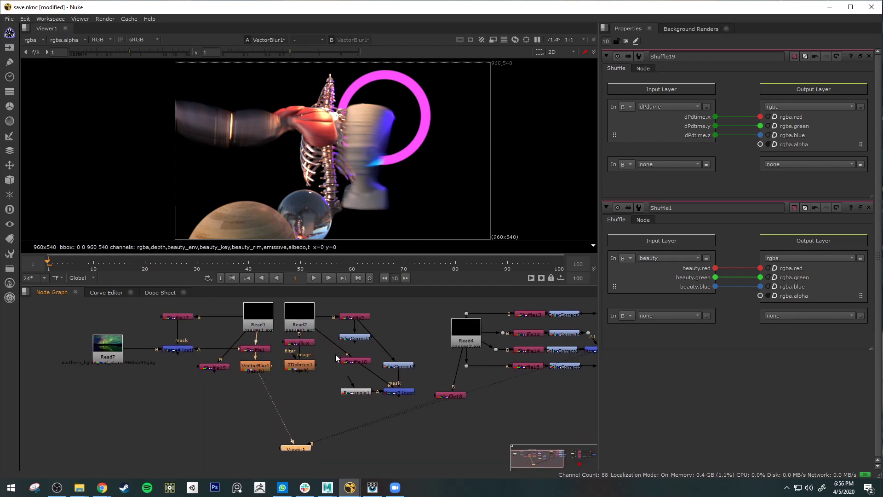
middle_click_drag(335, 354, 181, 380)
mouse_move(393, 405)
middle_mouse_down()
mouse_move(352, 433)
mouse_move(401, 397)
mouse_move(380, 396)
middle_mouse_up()
left_click_drag(139, 439, 297, 440)
middle_click_drag(426, 394, 449, 383)
left_click(420, 383)
key("1")
left_click(449, 394)
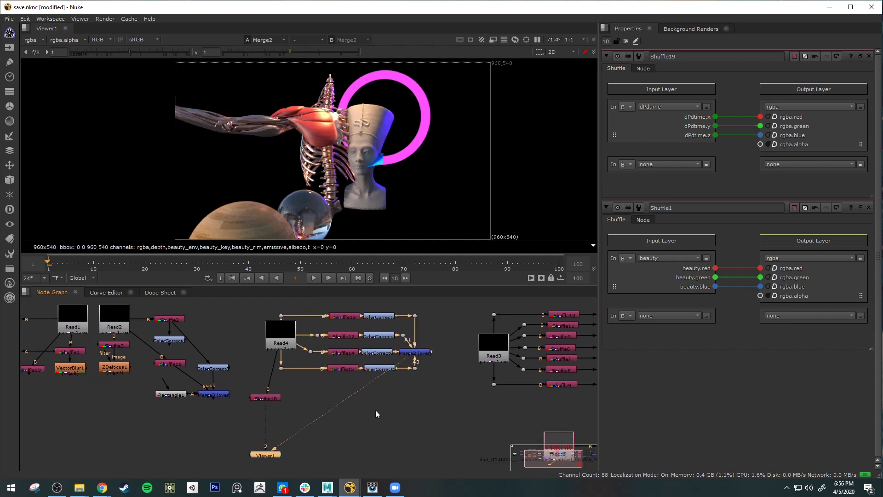
Step: Reposition the Viewer1 node between the Read4 and Read3 branches
left_click_drag(271, 457, 395, 452)
middle_click_drag(445, 422, 307, 421)
left_click_drag(256, 452, 285, 449)
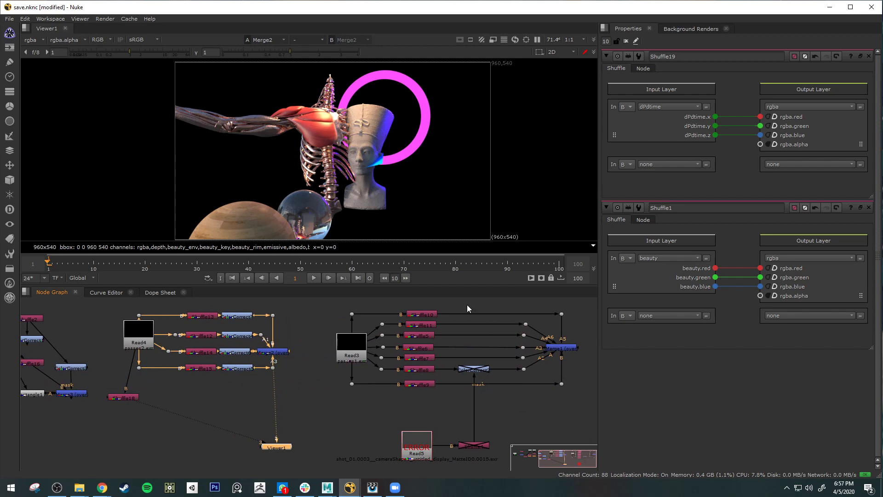
Step: View each Read3 shader pass in turn, going up the Shuffle stack from Shuffle9 to Shuffle10
left_click(421, 383)
key("2")
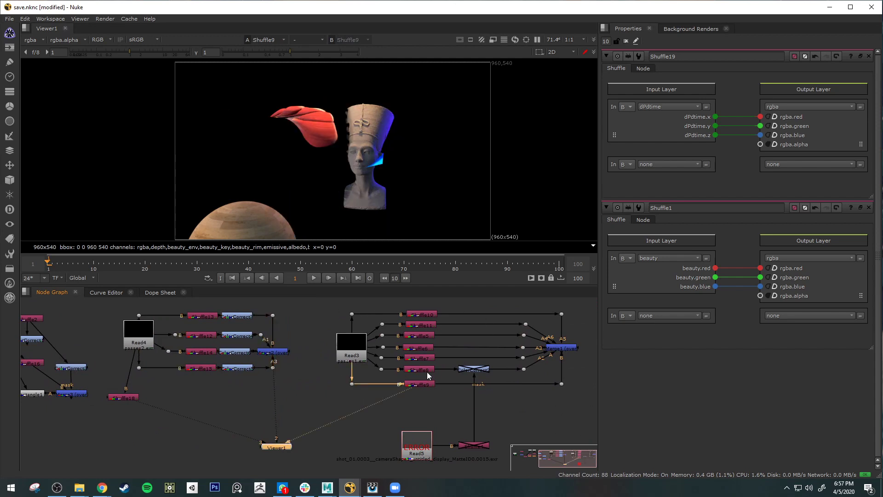
left_click(424, 368)
key("2")
left_click(426, 358)
key("2")
left_click(426, 347)
key("2")
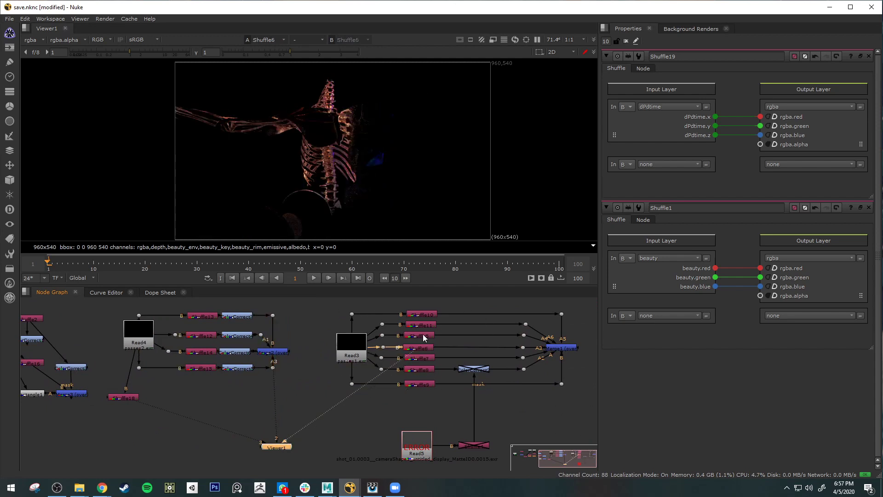
left_click(426, 336)
key("2")
left_click(426, 324)
key("2")
left_click(426, 314)
key("2")
Step: View the Read3 shader passes again in reverse order, going down the stack from Shuffle11 to Shuffle9
left_click(424, 324)
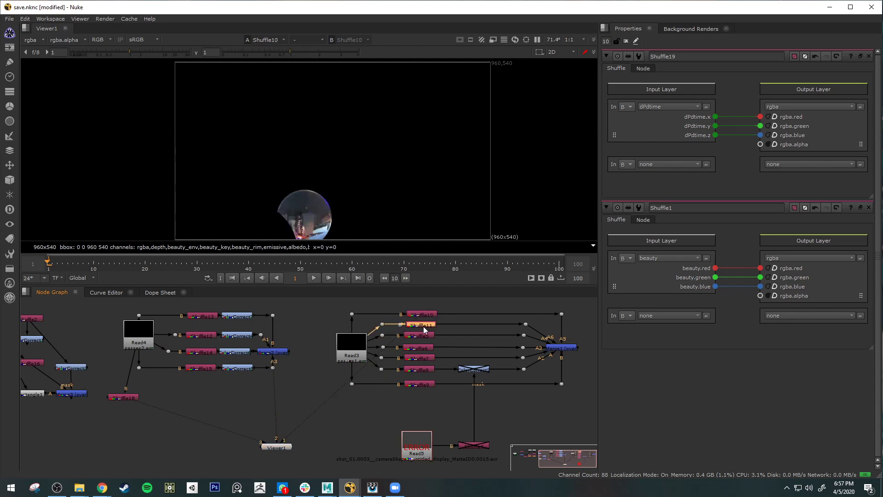
key("2")
left_click(426, 336)
key("2")
left_click(426, 348)
key("2")
left_click(424, 359)
key("2")
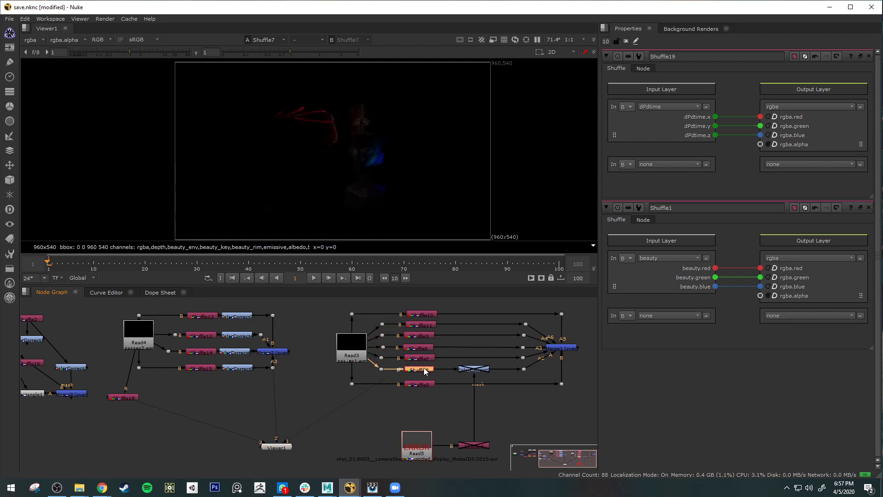
left_click(424, 369)
key("2")
left_click(424, 384)
key("2")
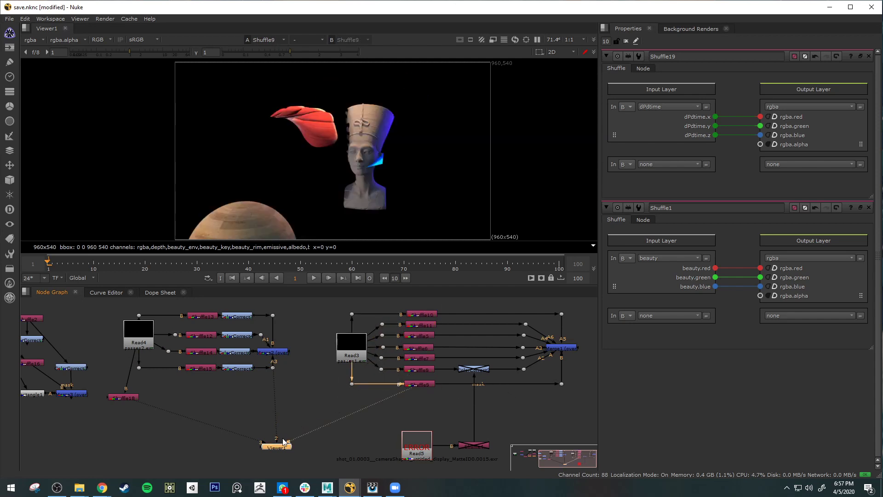
Step: View the fog composite at Merge3 again, followed by the motion blur at VectorBlur1
middle_click_drag(245, 440, 463, 427)
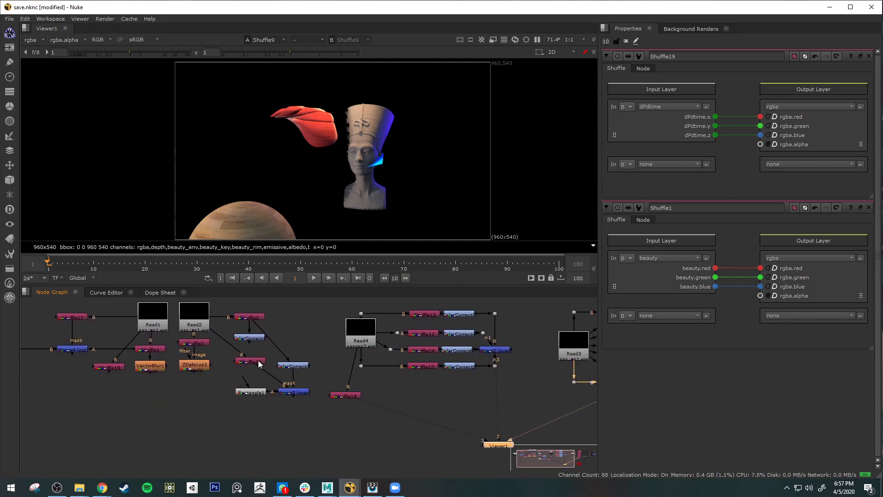
left_click(302, 393)
key("1")
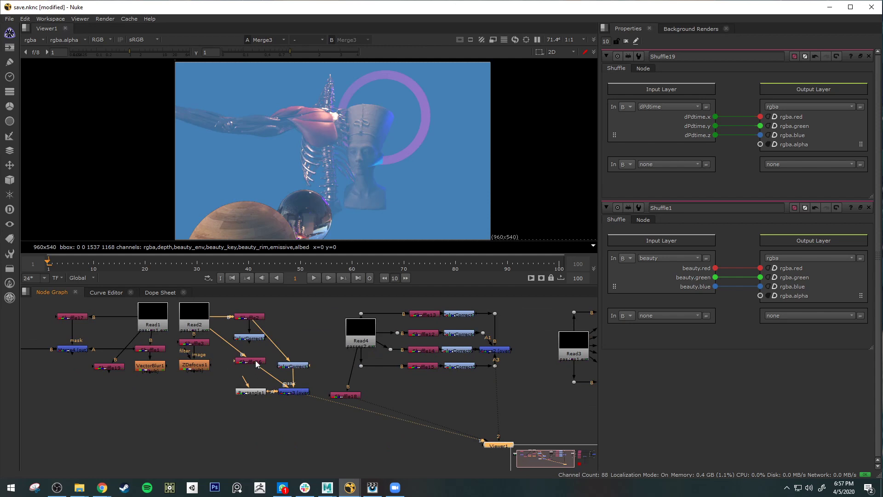
left_click(151, 367)
key("1")
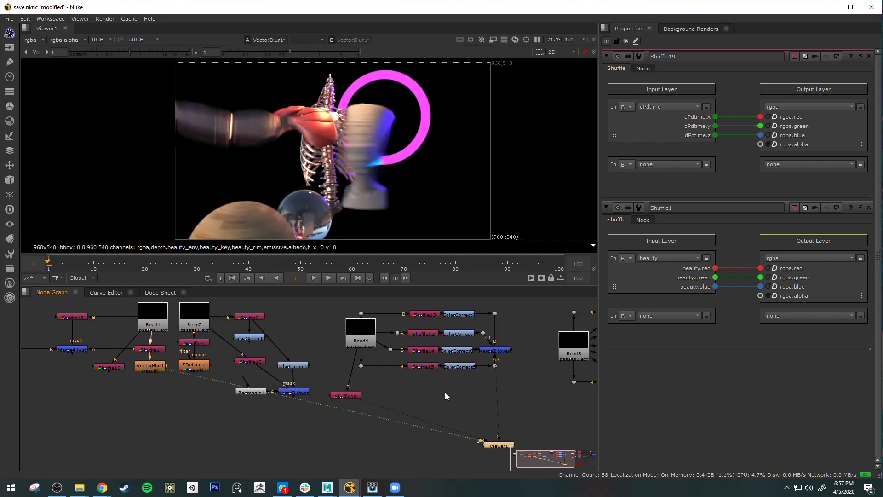
Step: View the Read3 passes at Shuffle8 and Shuffle10, followed by their recombined result at Merge1
middle_click_drag(437, 399, 318, 406)
left_click(334, 380)
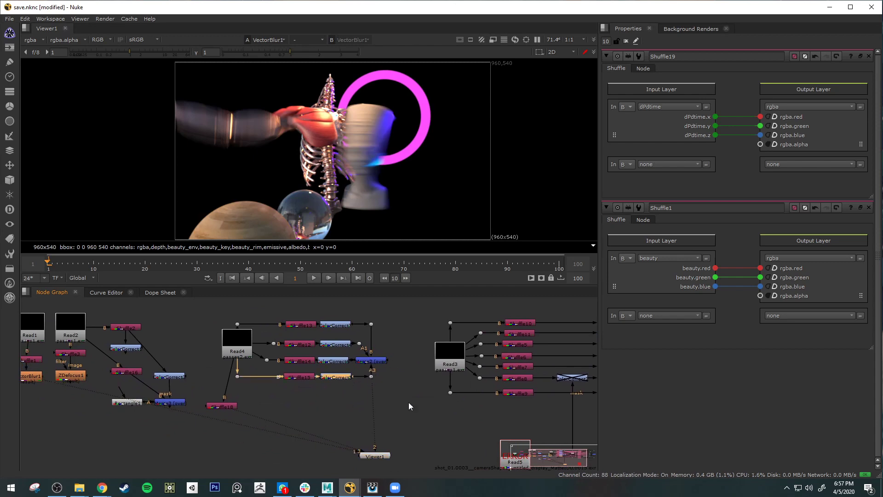
left_click(292, 378)
middle_click_drag(486, 412, 285, 415)
left_click(322, 383)
key("1")
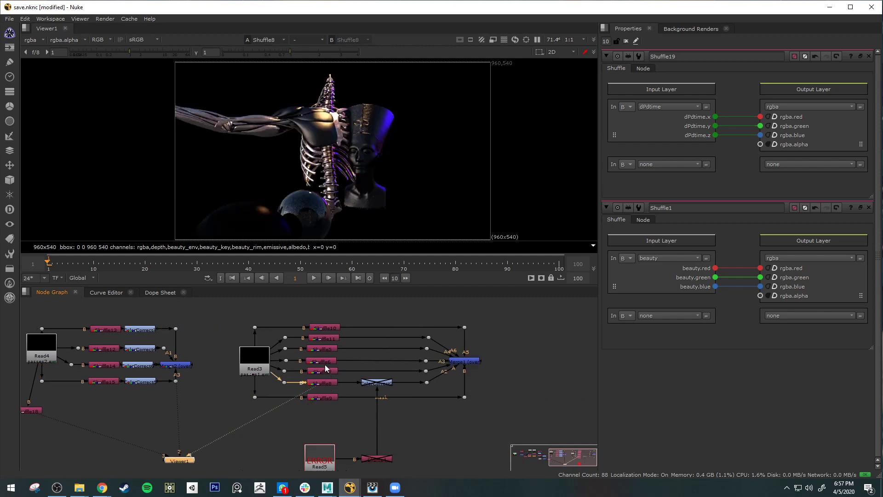
left_click(324, 328)
key("1")
left_click(478, 364)
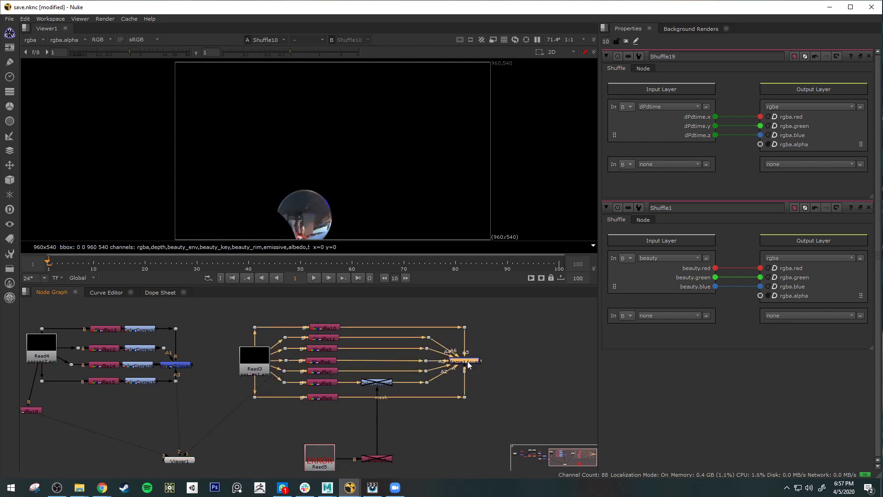
key("1")
Step: View Read4's individual light passes one by one at Shuffle13, Shuffle12, Shuffle14 and Shuffle15
middle_click_drag(248, 397, 329, 413)
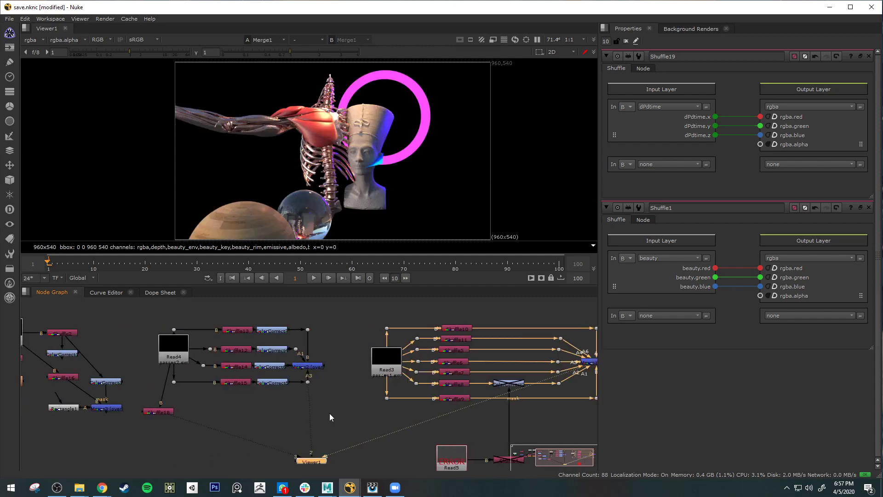
left_click(243, 331)
key("1")
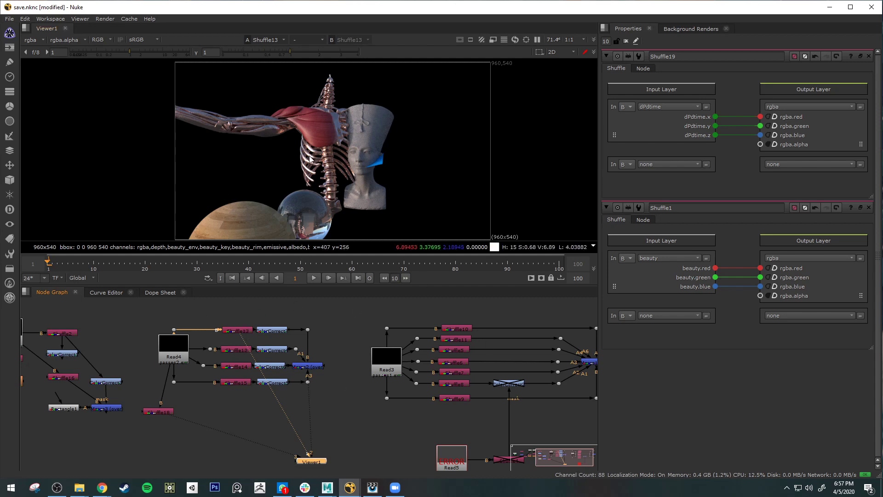
left_click(228, 352)
key("1")
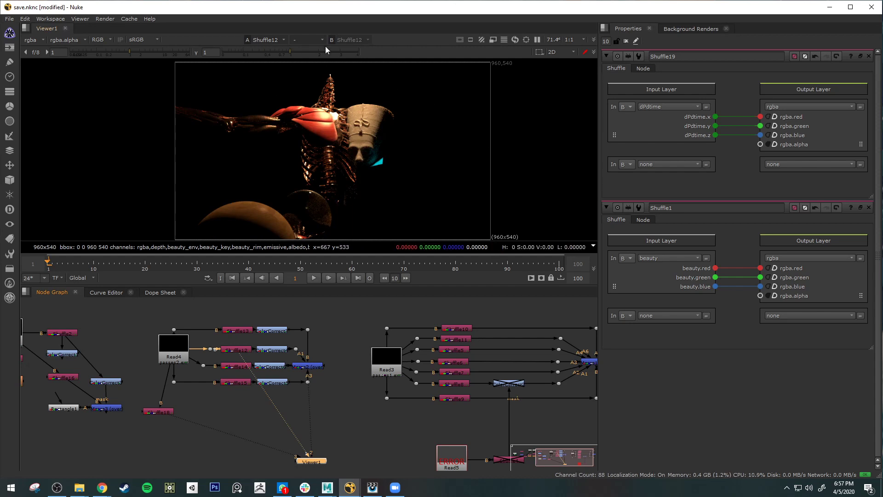
left_click(237, 368)
key("1")
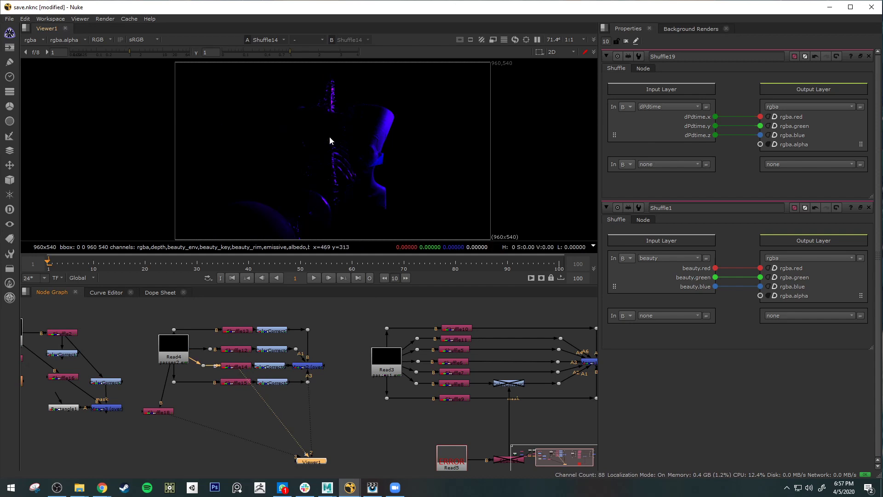
left_click(235, 384)
key("1")
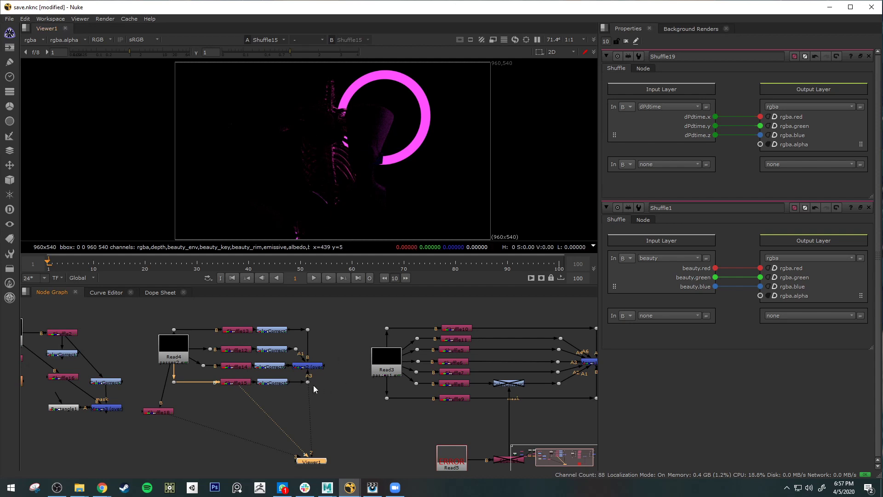
Step: View Read4's original beauty at Shuffle18 and the sum of its light passes at Merge2
left_click(157, 412)
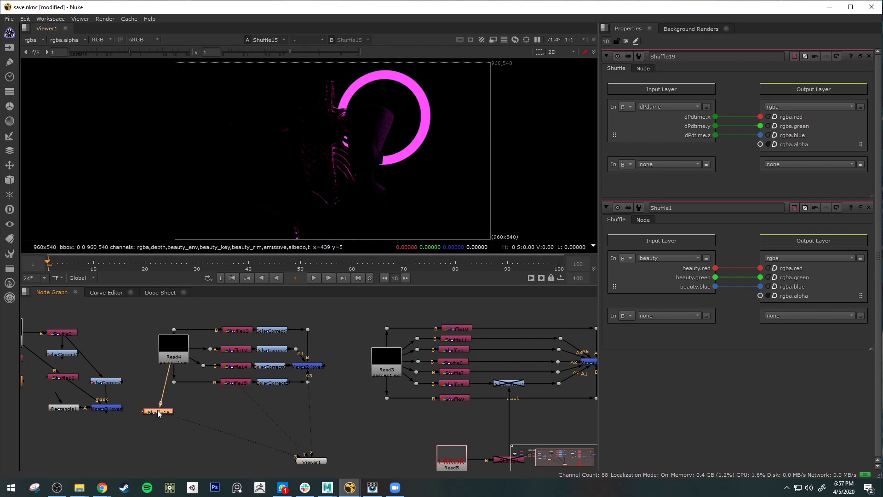
key("1")
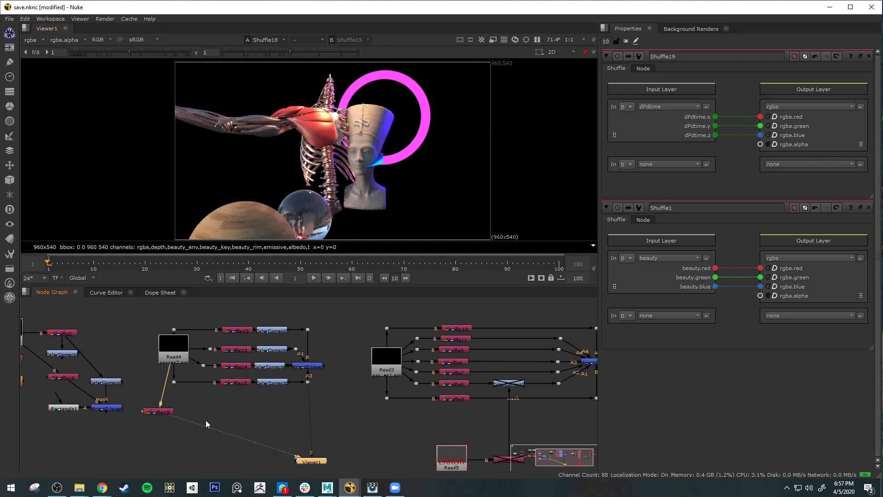
left_click(316, 367)
key("1")
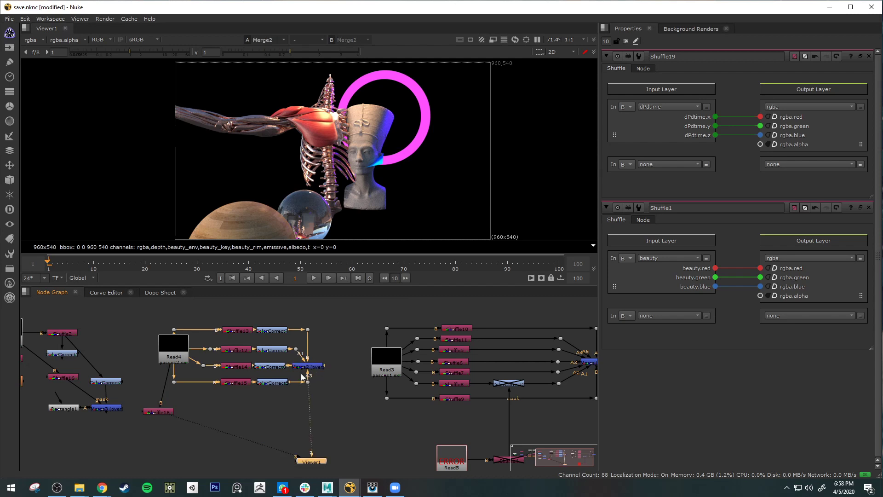
middle_click_drag(444, 430, 256, 431)
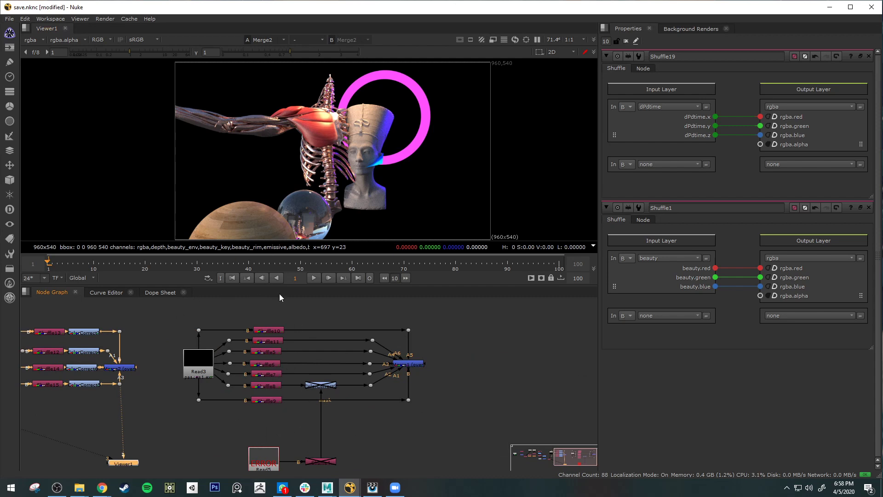
middle_click_drag(258, 398, 457, 408)
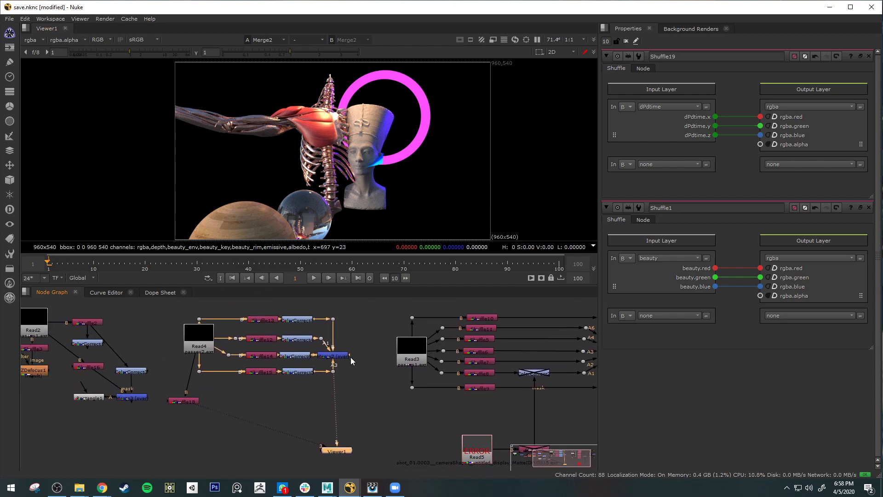
Step: Compare the beauty at Shuffle18 with the rebuilt light-pass image at Merge2 by switching the viewer between them repeatedly
left_click(335, 357)
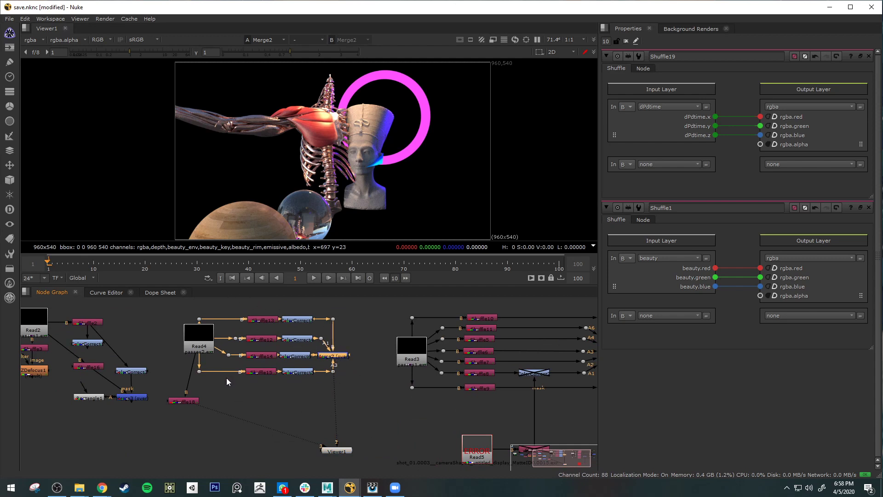
left_click(192, 403)
key("3")
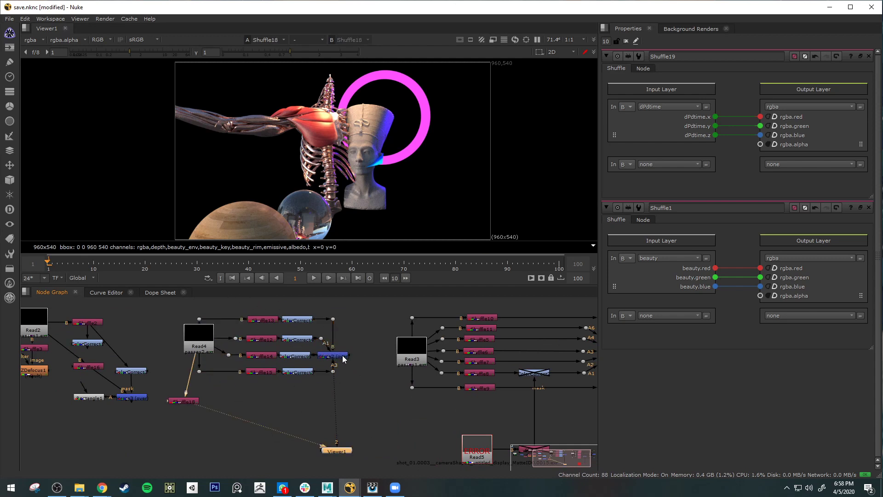
left_click(339, 358)
key("2")
left_click(182, 402)
key("3")
left_click(342, 356)
key("2")
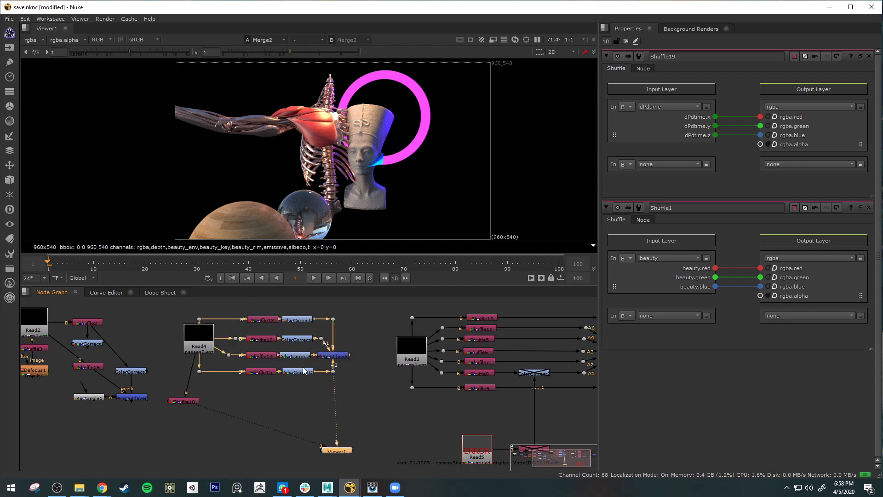
Step: Try changing the master gain on ColorCorrect7, ColorCorrect4 and ColorCorrect6 for Read4's light passes, undoing each change
double_click(297, 320)
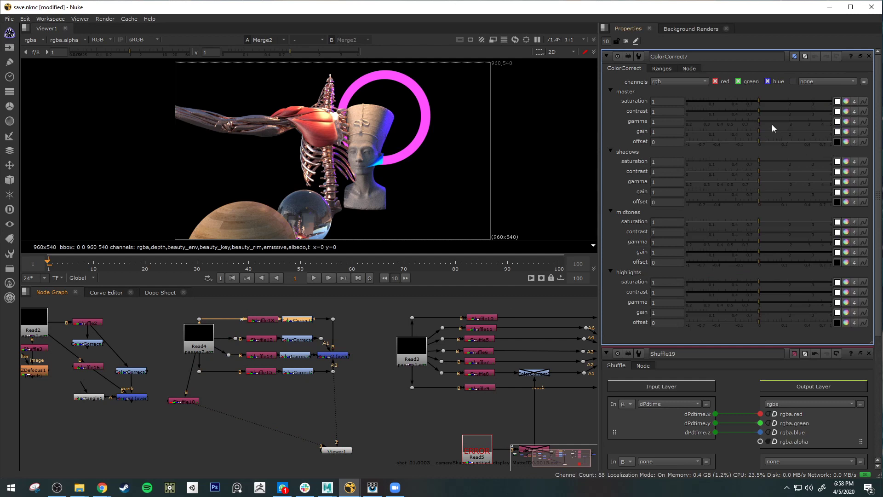
mouse_move(760, 130)
left_mouse_down()
mouse_move(665, 125)
mouse_move(752, 128)
left_mouse_up()
key("ctrl+z")
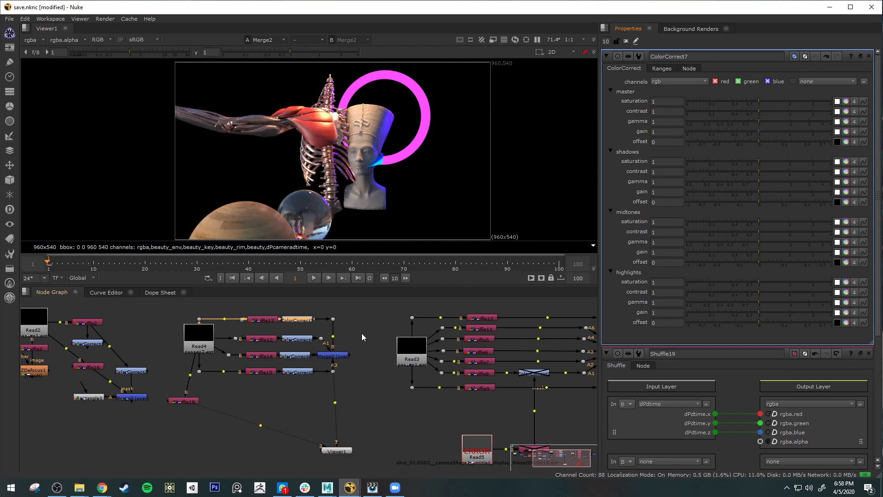
double_click(298, 340)
mouse_move(759, 131)
left_mouse_down()
mouse_move(676, 129)
mouse_move(747, 123)
mouse_move(696, 131)
mouse_move(819, 136)
mouse_move(754, 136)
left_mouse_up()
key("ctrl+z")
double_click(302, 357)
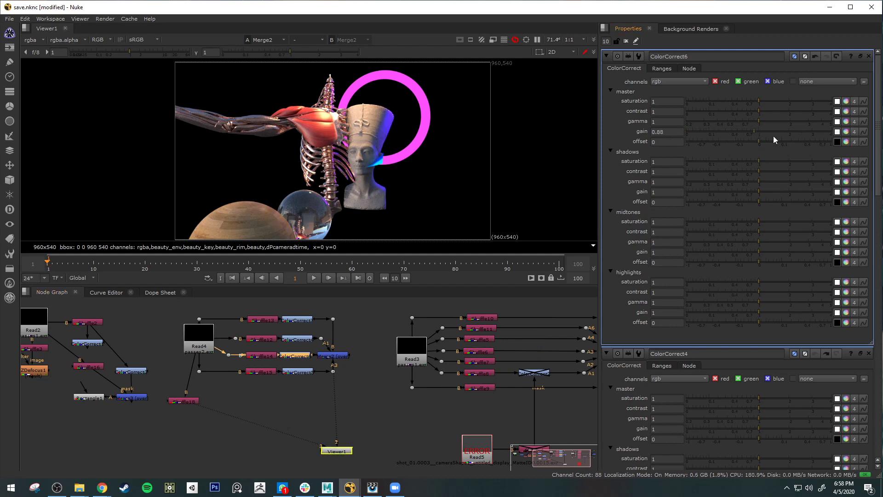
key("ctrl+z")
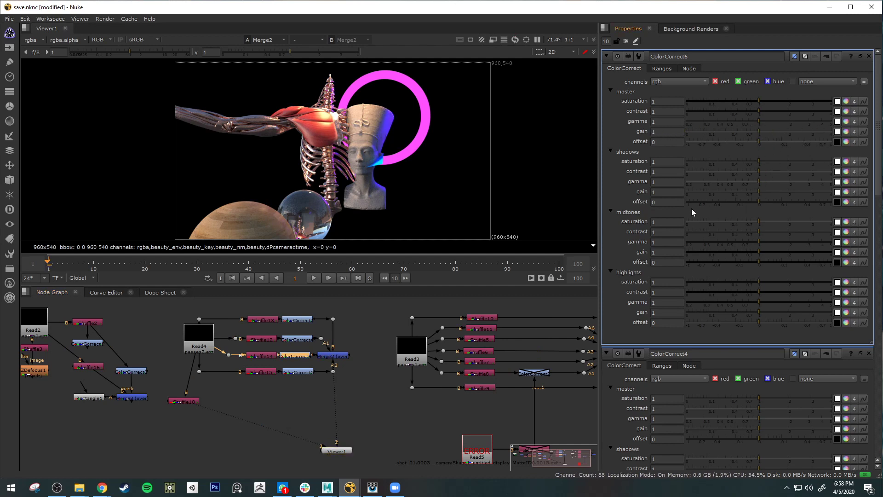
Step: Try raising ColorCorrect5's master gain to 1.34 on Read4's lowest light pass branch, and return it to 1
double_click(298, 372)
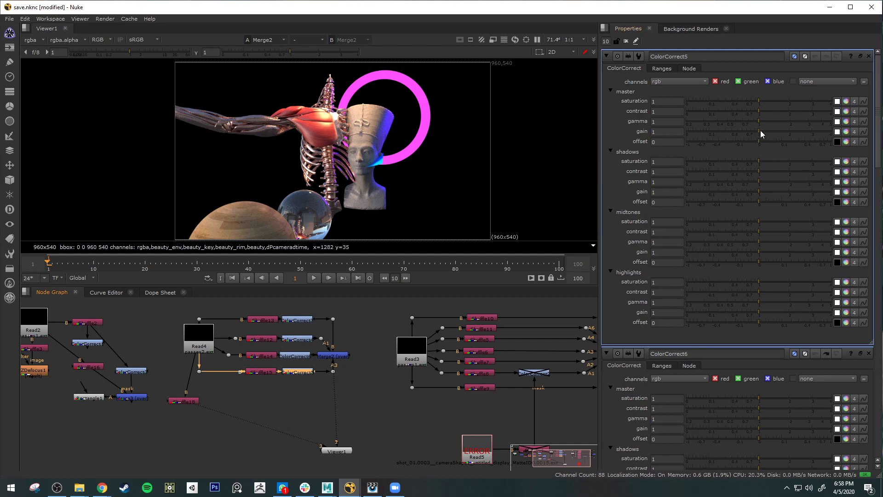
mouse_move(760, 130)
left_mouse_down()
mouse_move(686, 127)
mouse_move(781, 125)
mouse_move(769, 126)
left_mouse_up()
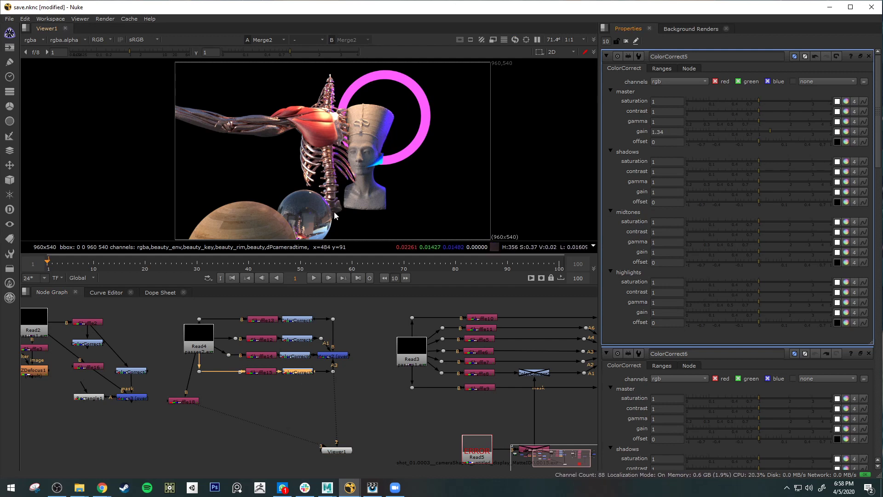
left_click_drag(767, 132, 788, 132)
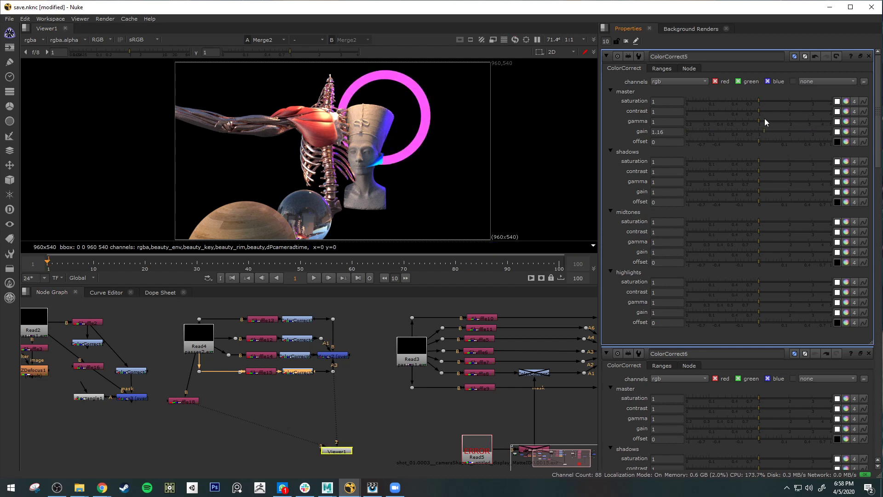
left_click(760, 129)
left_click(760, 133)
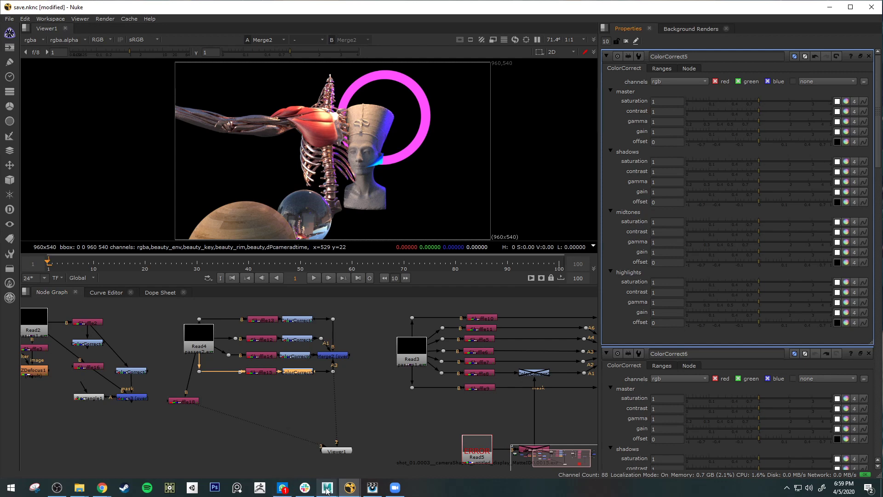
Step: Switch to Maya and bring up the RenderMan image catalog window over the viewport, moving Render Settings aside
mouse_move(326, 491)
left_click(379, 462)
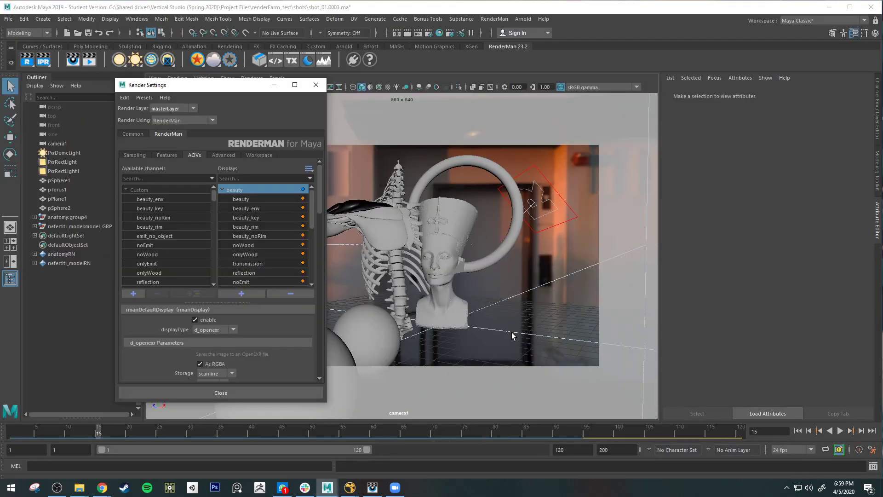
left_click_drag(216, 88, 169, 90)
left_click(372, 488)
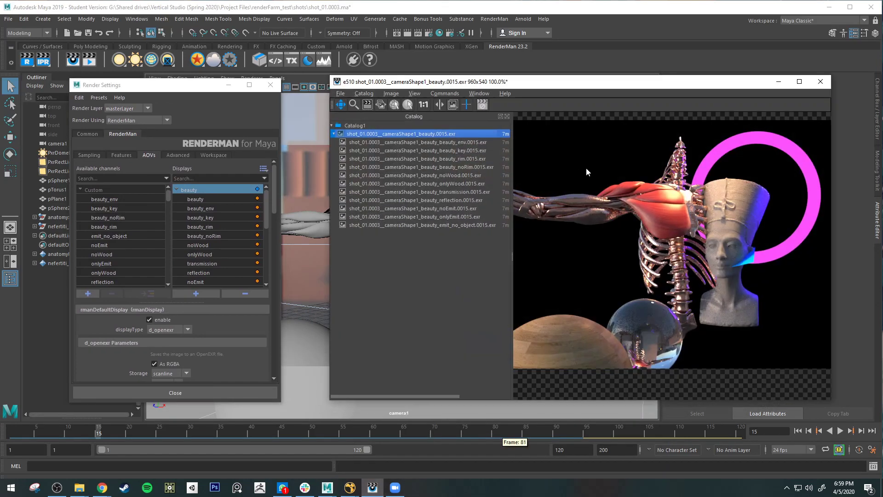
left_click_drag(702, 87, 614, 74)
left_click_drag(548, 75, 578, 85)
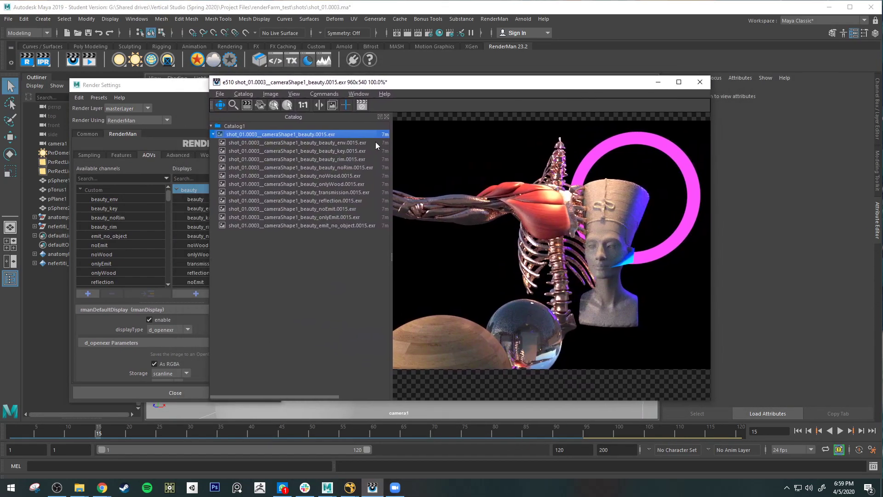
Step: View the beauty_env, beauty_key and beauty_rim light passes of shot_01.0003 in the catalog, switching between them repeatedly
left_click(355, 144)
left_click(349, 151)
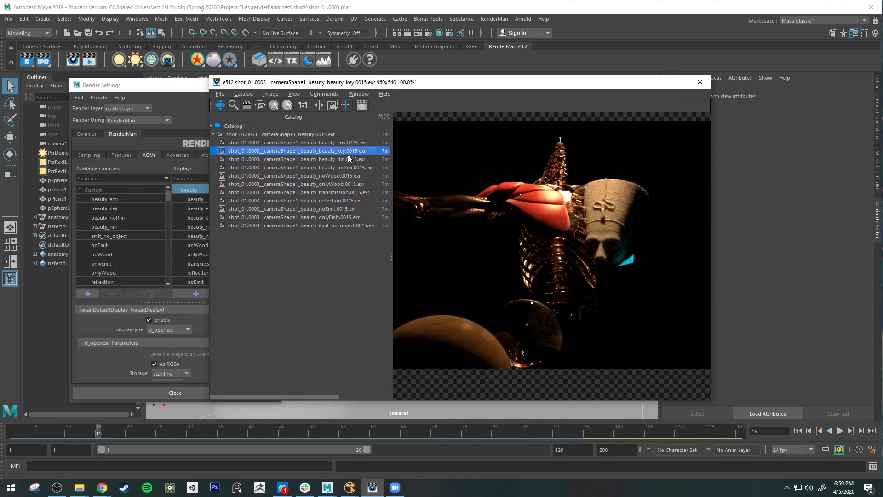
left_click(347, 159)
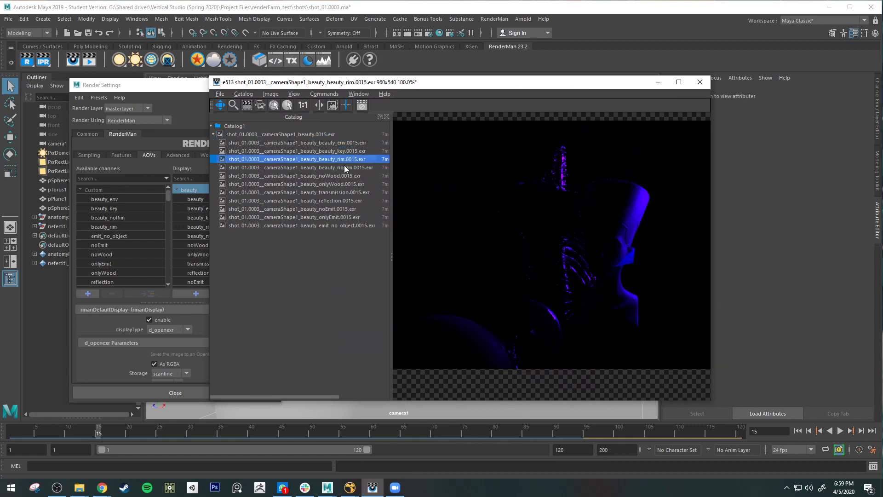
left_click(364, 143)
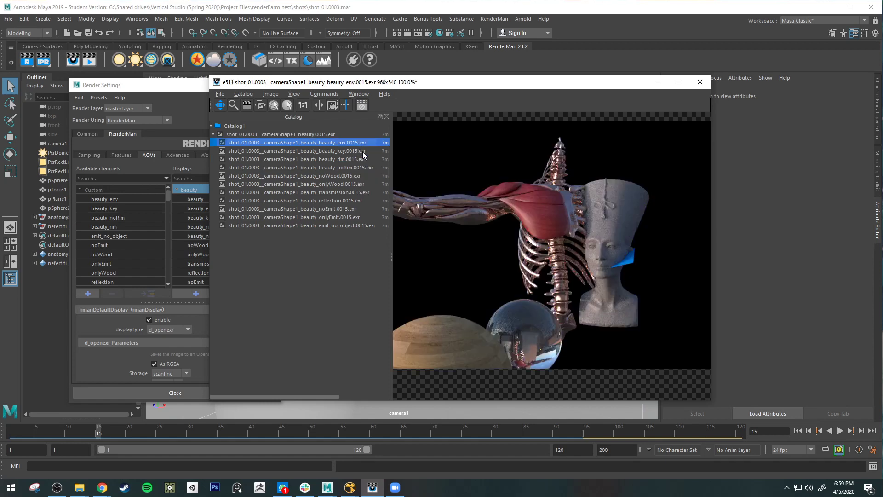
left_click(355, 152)
left_click(350, 158)
left_click(354, 152)
left_click(354, 145)
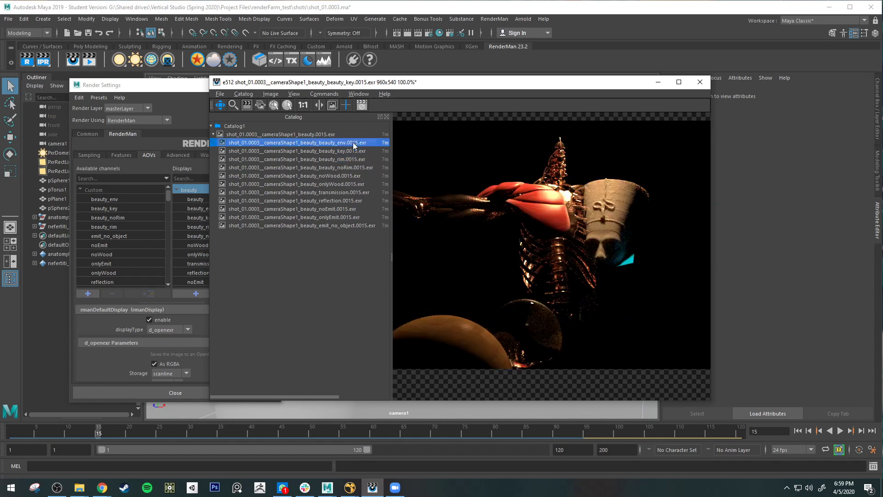
left_click(352, 153)
left_click(354, 160)
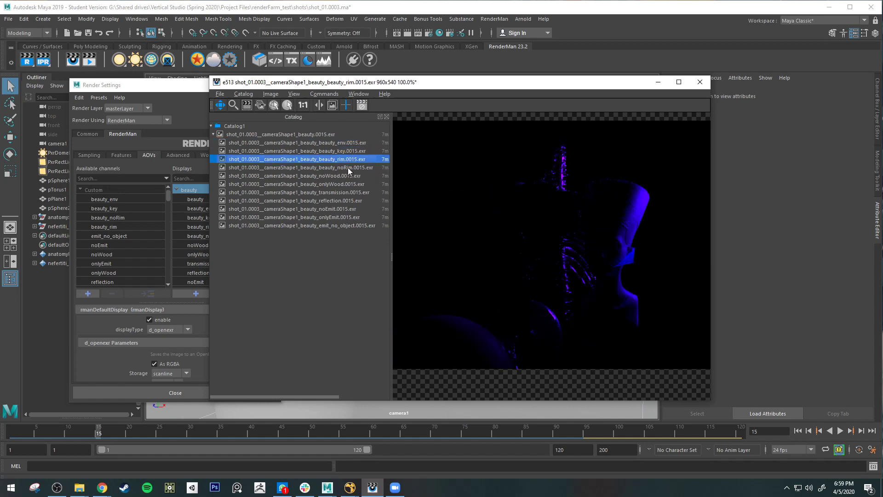
Step: Compare the beauty_rim and beauty_noRim images, and view the noWood and onlyWood passes
left_click(346, 168)
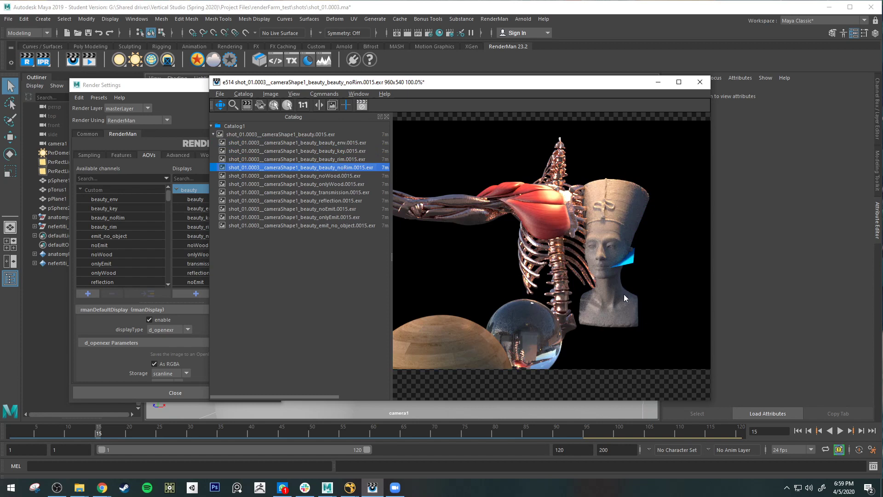
left_click(344, 160)
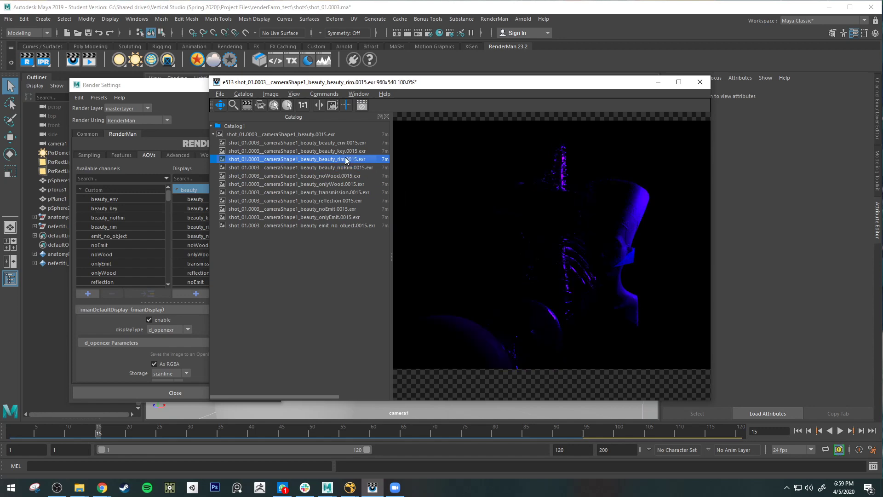
left_click(327, 169)
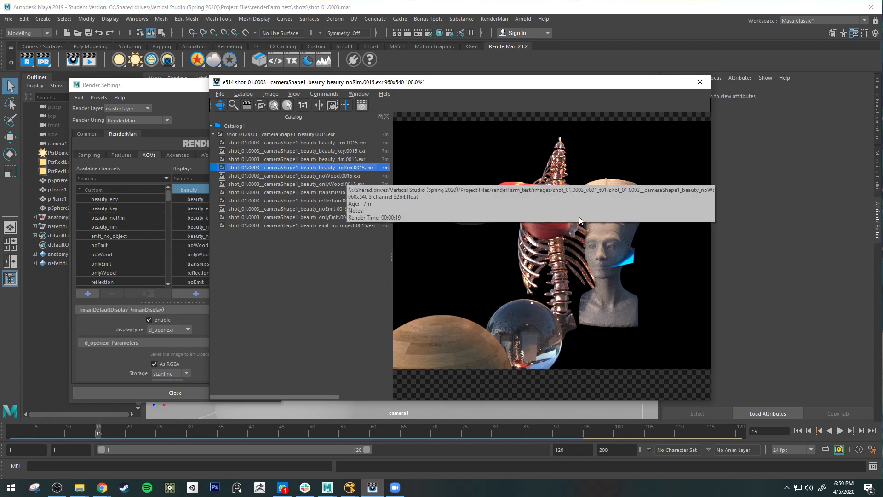
left_click(340, 176)
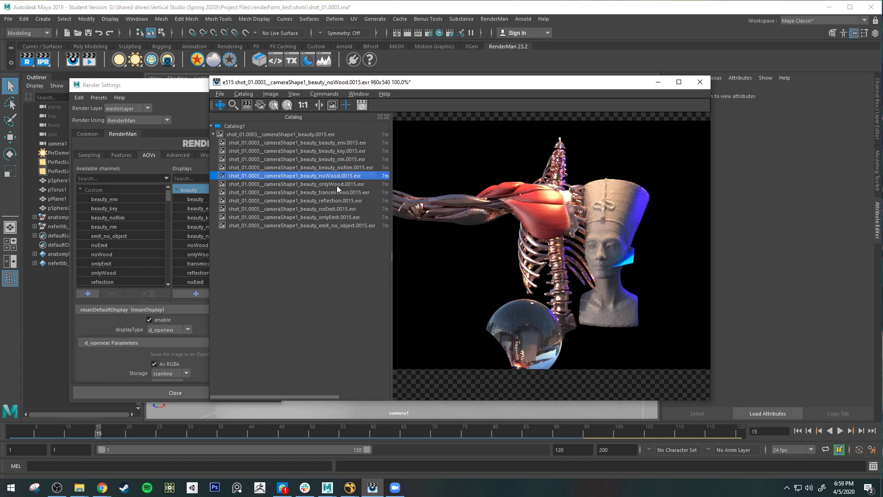
left_click(337, 184)
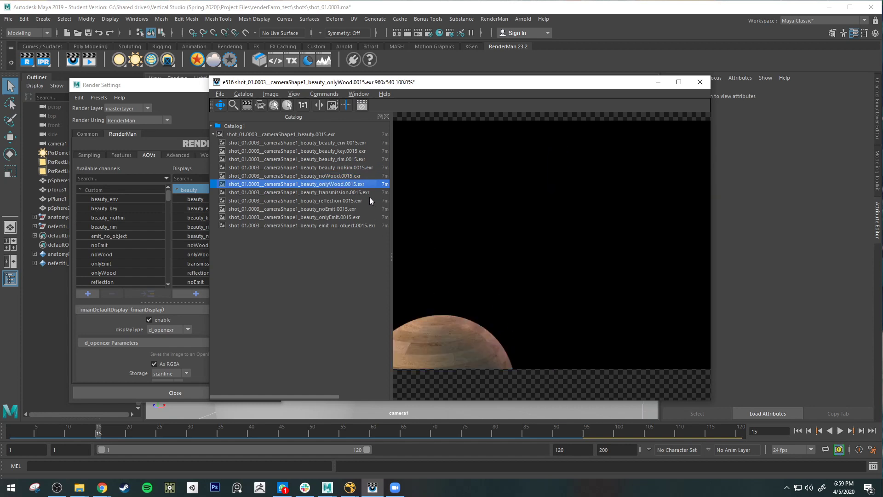
left_click(341, 159)
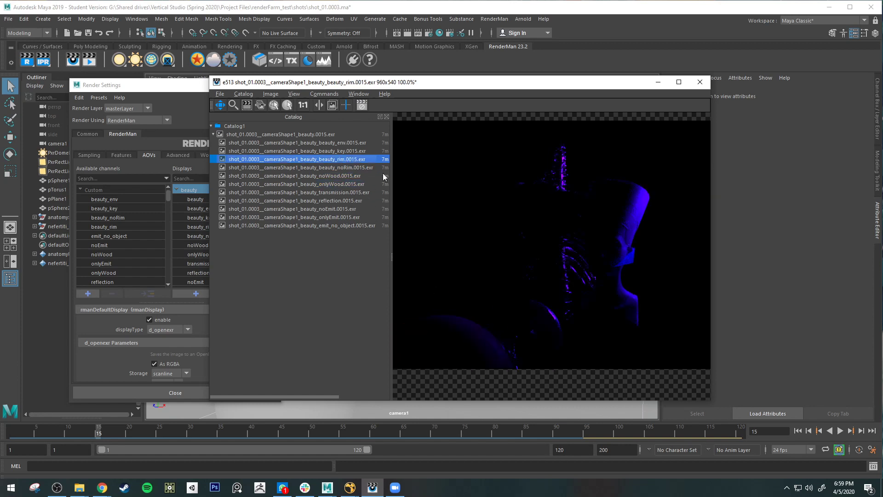
left_click(336, 167)
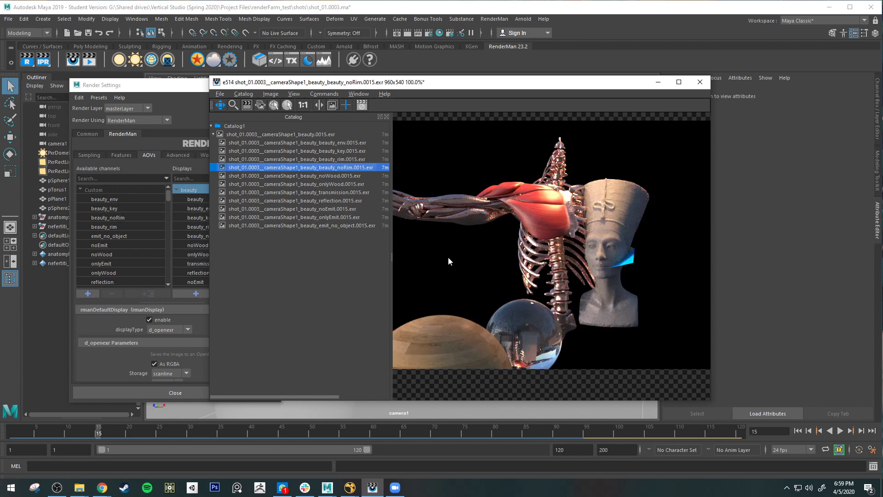
Step: View the noEmit, onlyEmit and emit_no_object passes in the catalog
left_click(339, 209)
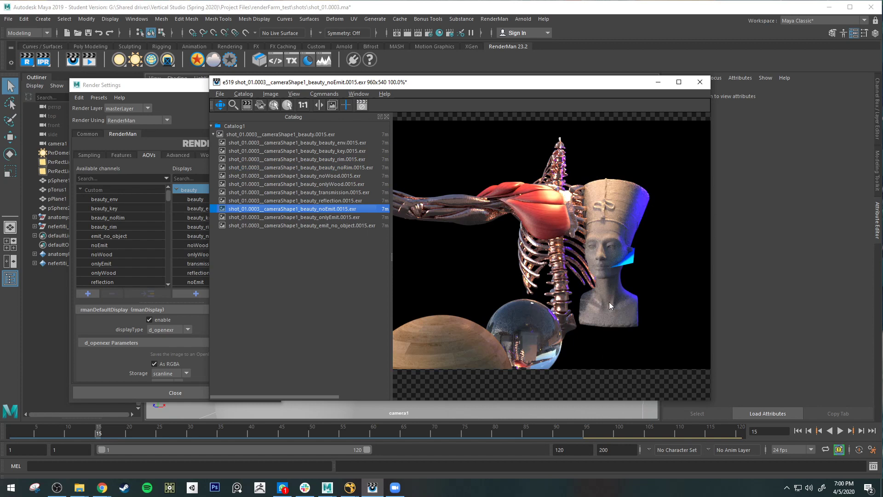
left_click(326, 216)
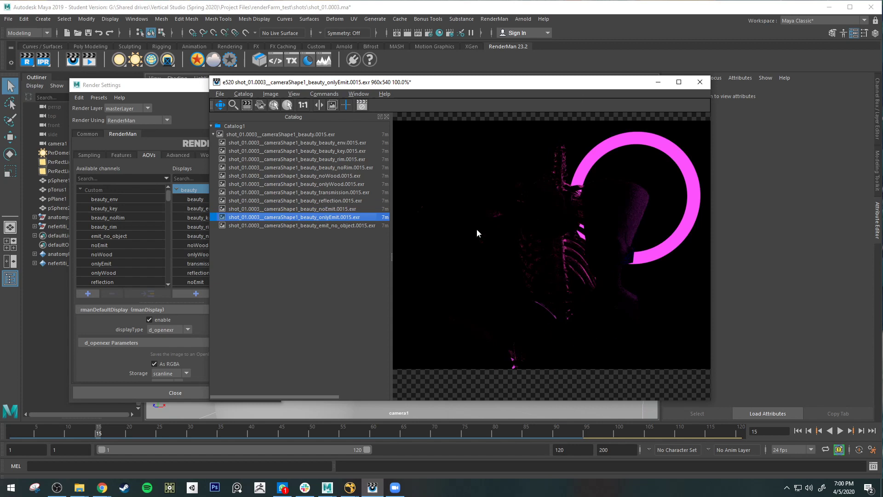
left_click(343, 228)
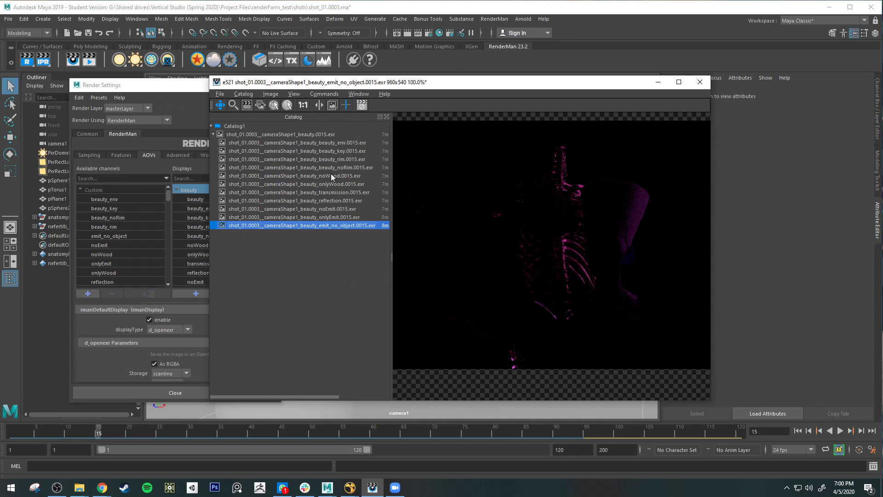
Step: Revisit the beauty_env, beauty_key and beauty_rim passes, and move the catalog window clear of Maya
left_click(353, 143)
left_click(354, 151)
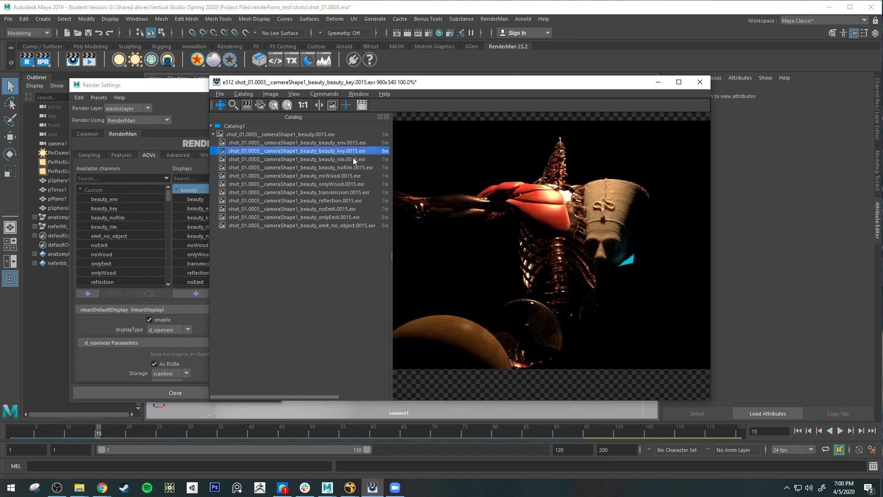
left_click(355, 159)
left_click_drag(467, 83, 882, 68)
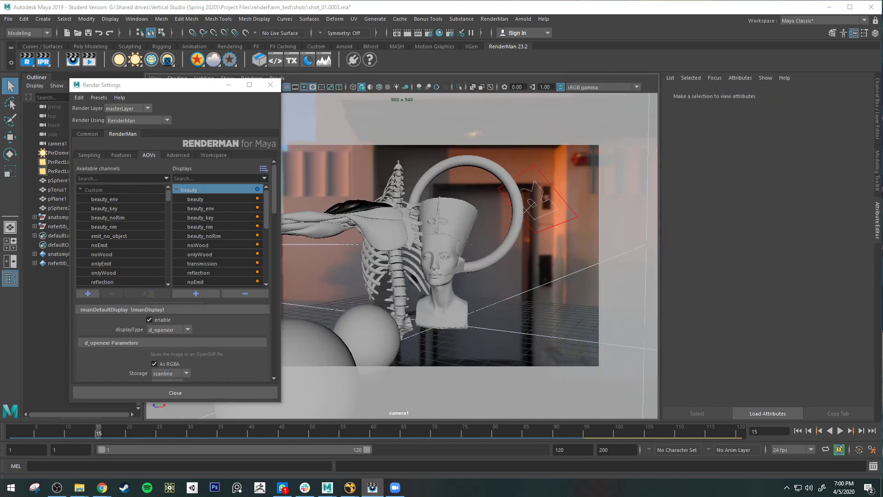
Step: Remove all channels from the beauty display, from beauty through emit_no_object, and delete the untitled_display entry
left_click(212, 198)
scroll(215, 227, "down", 2)
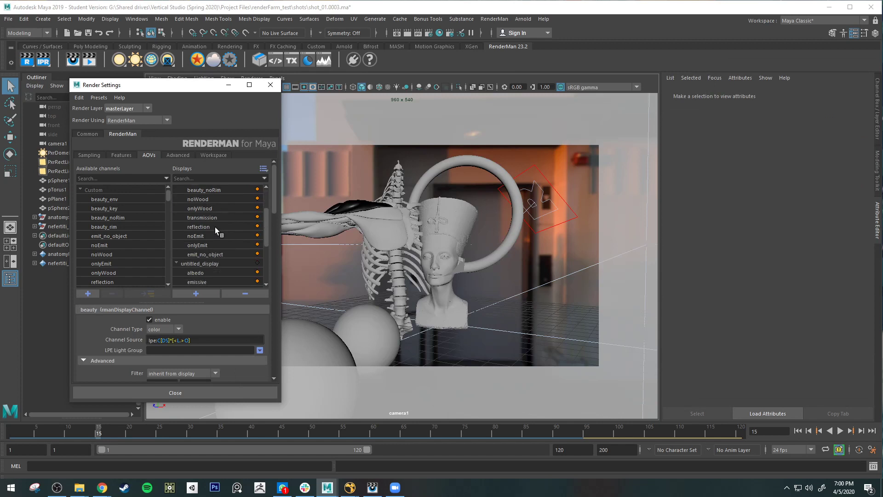
left_click(230, 255, "shift")
left_click(245, 295)
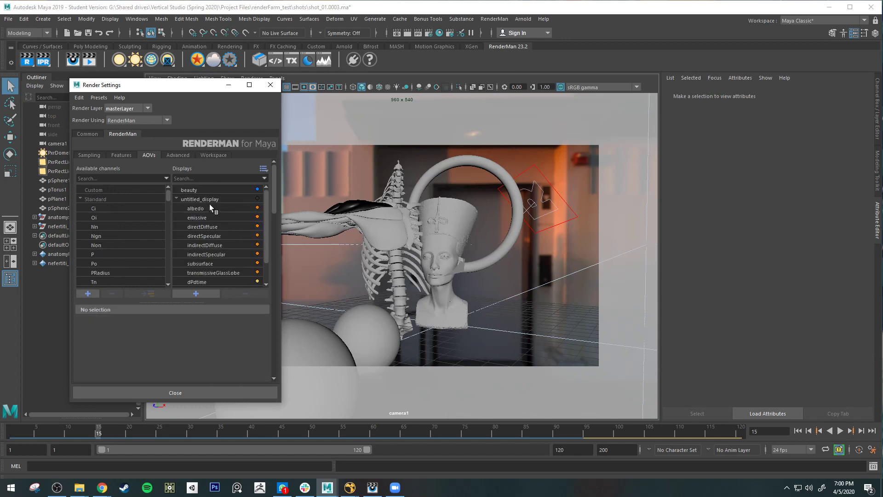
left_click(212, 199)
left_click(249, 297)
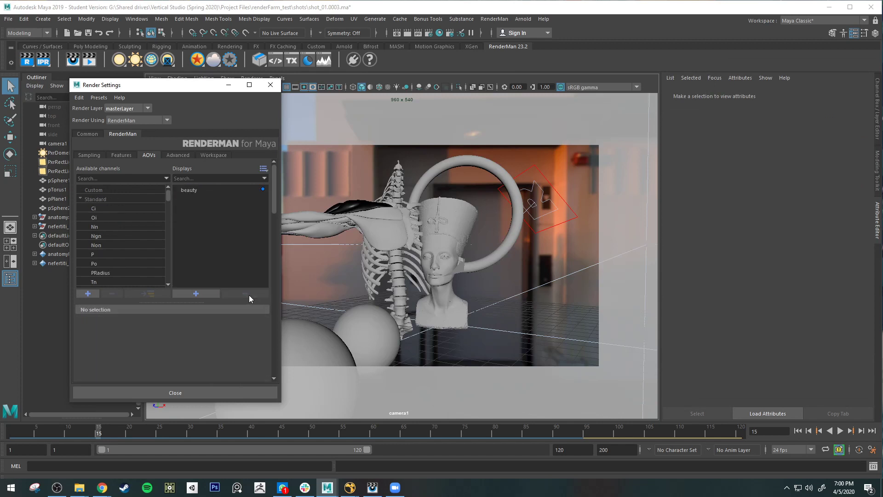
Step: Add a new RenderMan display below beauty and name it custom
left_click(186, 190)
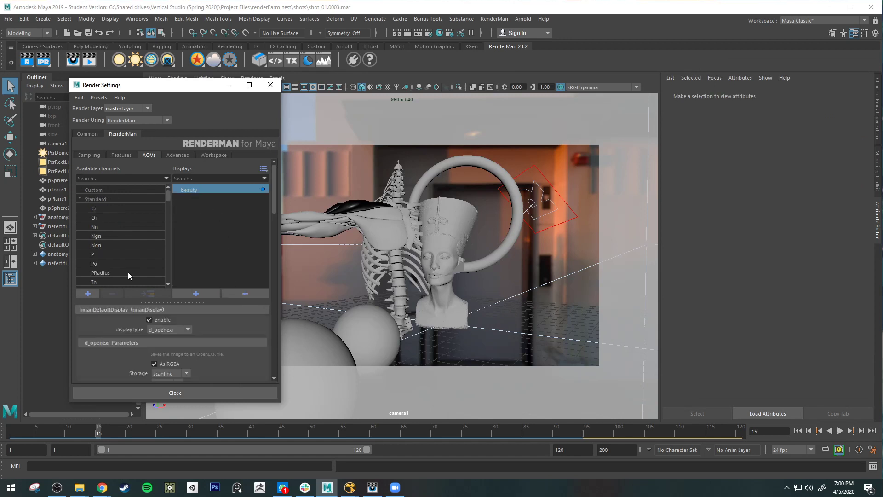
left_click(197, 293)
double_click(202, 198)
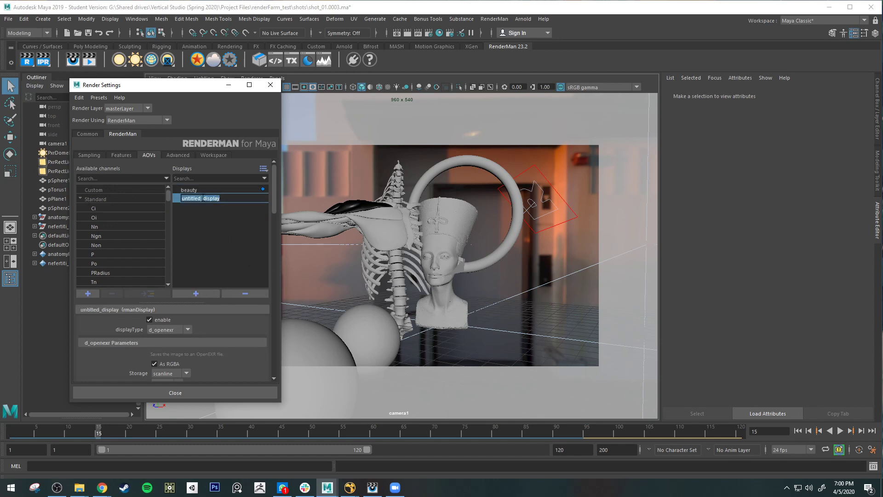
type("custom")
key("Return")
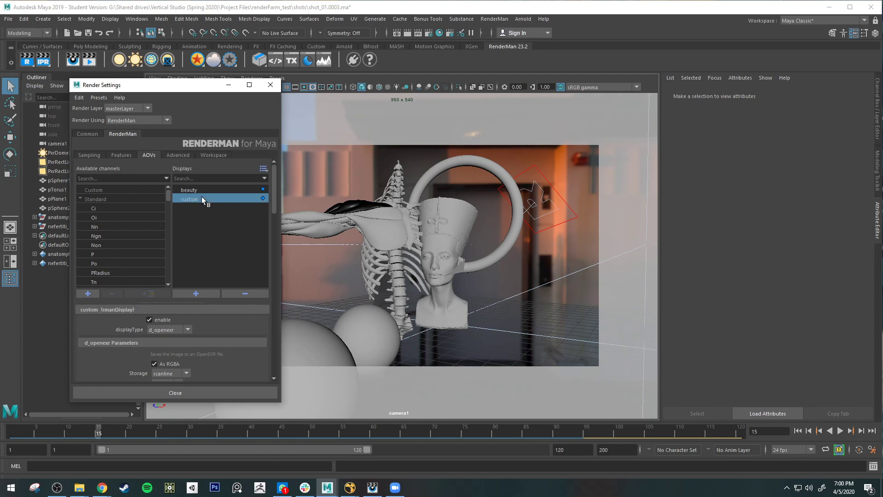
Step: Rename the custom display to lightGroups
double_click(201, 198)
key("BackSpace")
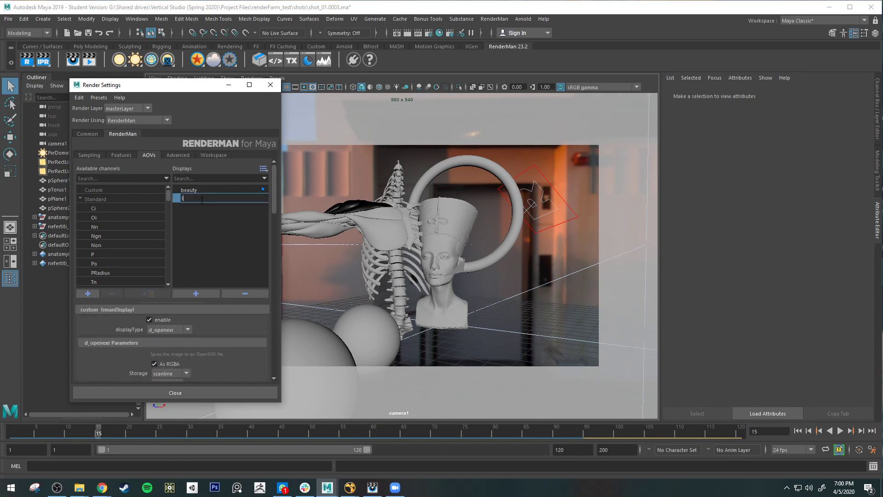
type("lightGroups")
key("Return")
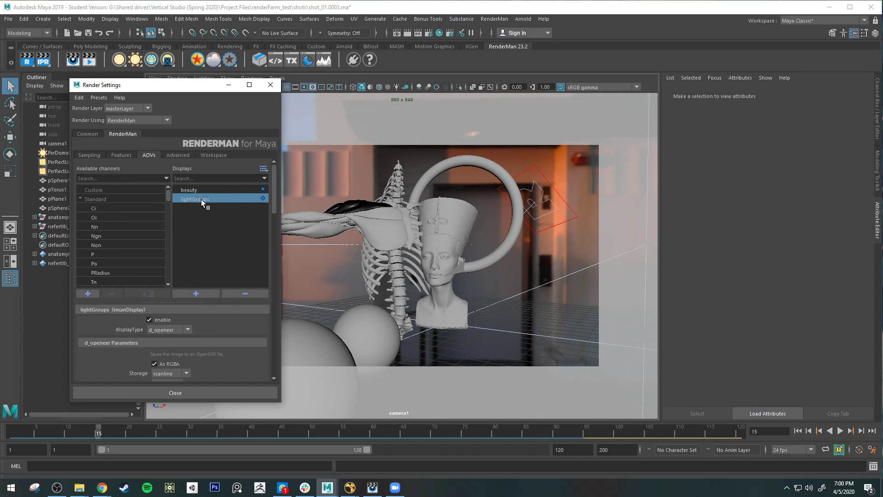
Step: Collapse the expanded categories in the available channels, from Standard and Diagnostic through Integrator and User Lobes
left_click(81, 199)
left_click(80, 209)
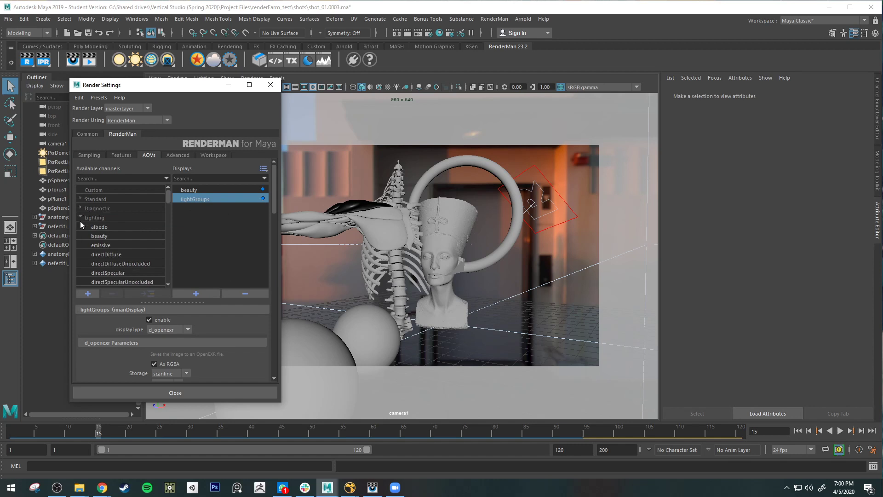
left_click(81, 218)
left_click(81, 236)
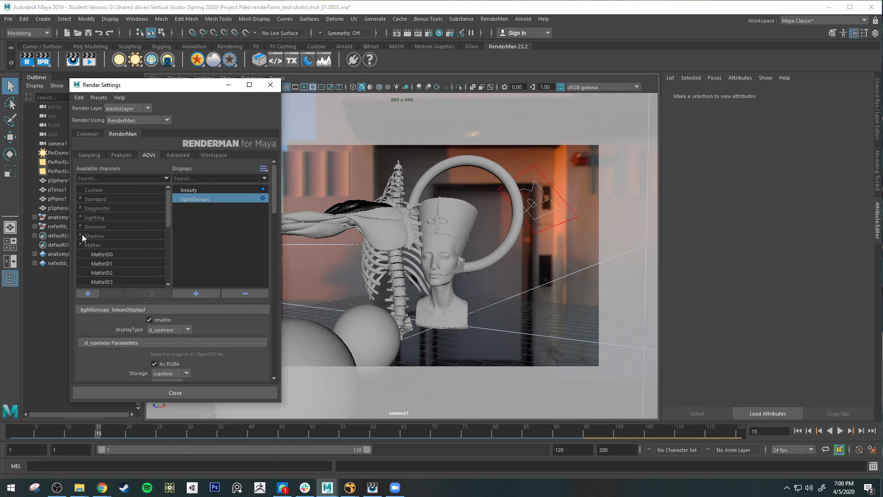
left_click(80, 245)
left_click(81, 255)
left_click(81, 263)
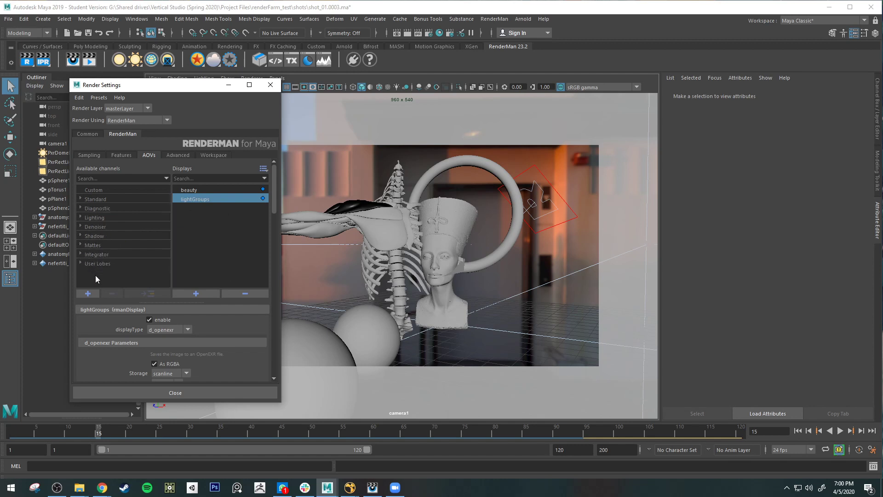
Step: Create a custom channel named beauty_key and open its Channel Source for editing
left_click(108, 190)
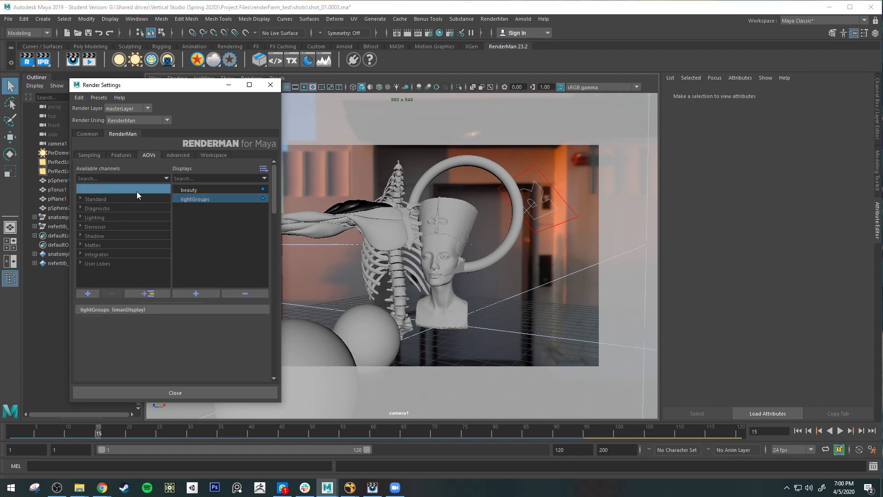
left_click(88, 294)
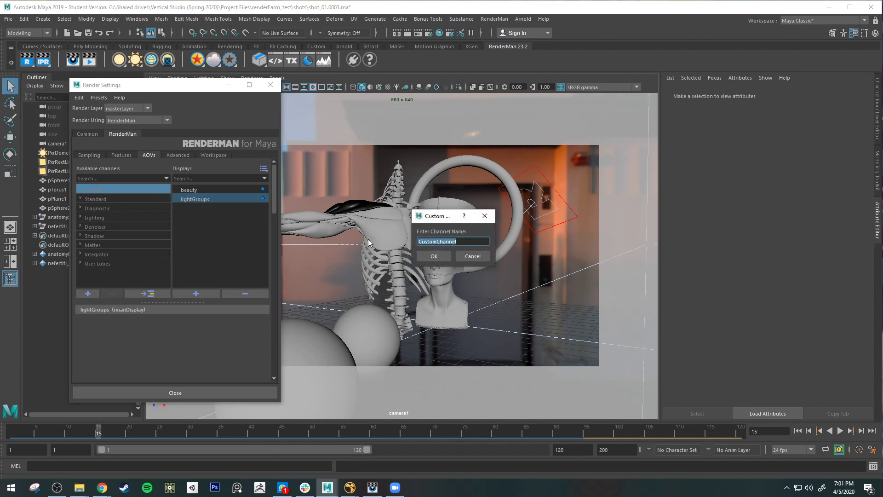
type("beauty_key")
left_click(434, 257)
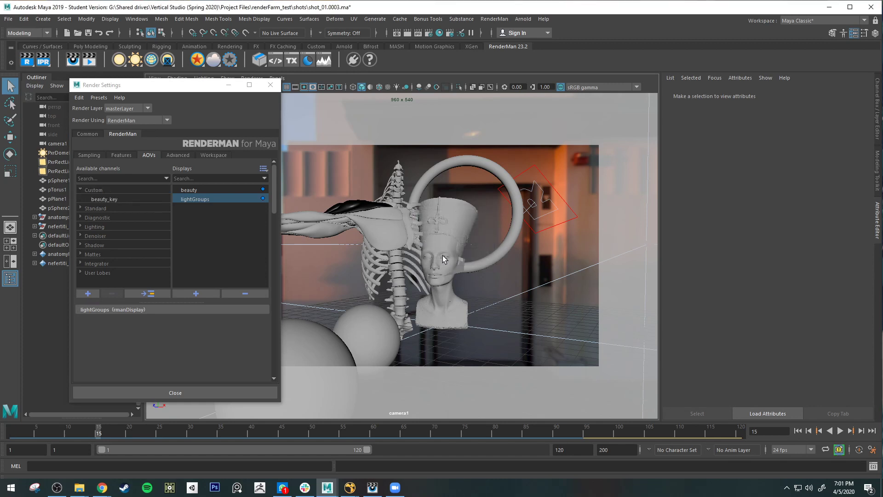
left_click(113, 200)
left_click(174, 339)
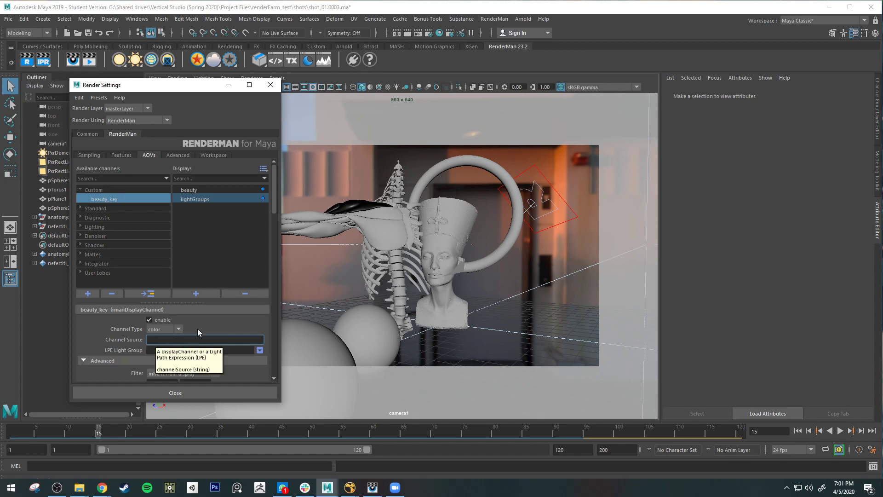
Step: Delete the lightGroups display and add a new display named custom below beauty
left_click(253, 294)
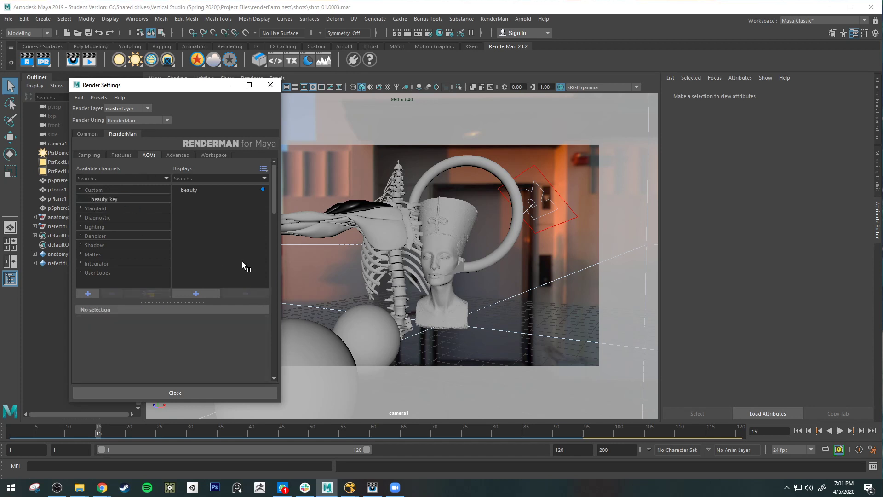
left_click(119, 201)
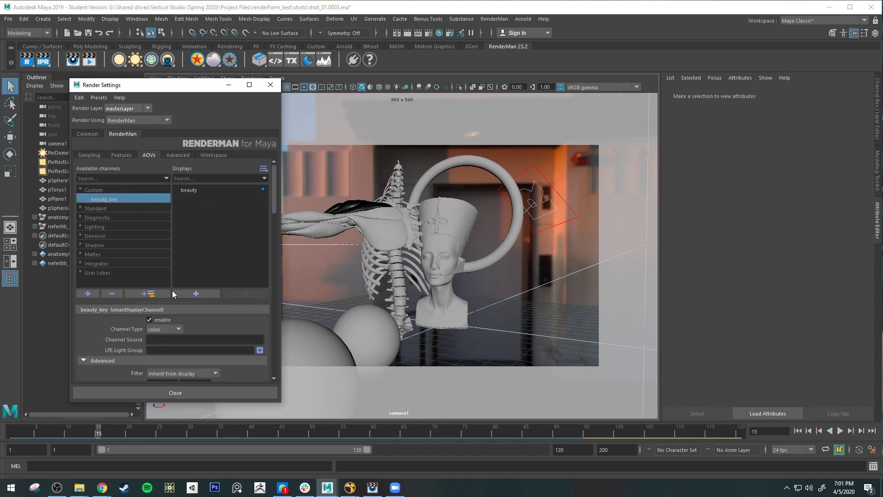
left_click(211, 189)
left_click(216, 295)
left_click(208, 198)
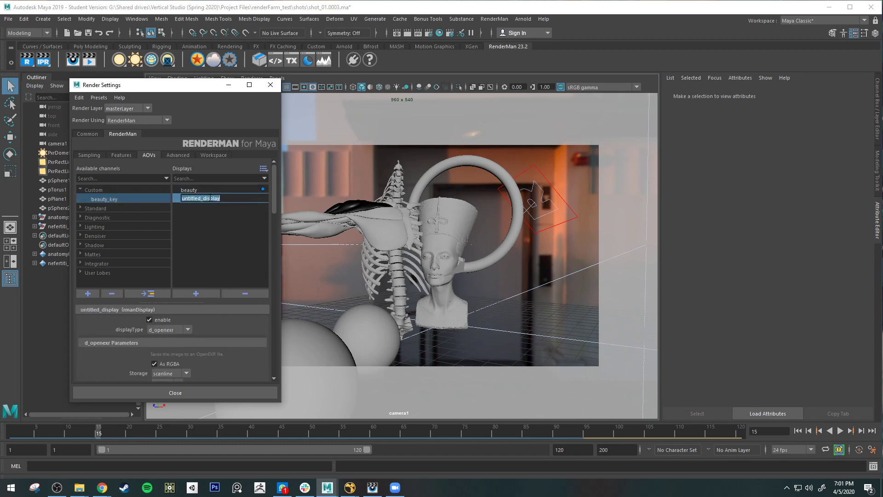
left_click(208, 199)
type("custom")
key("Return")
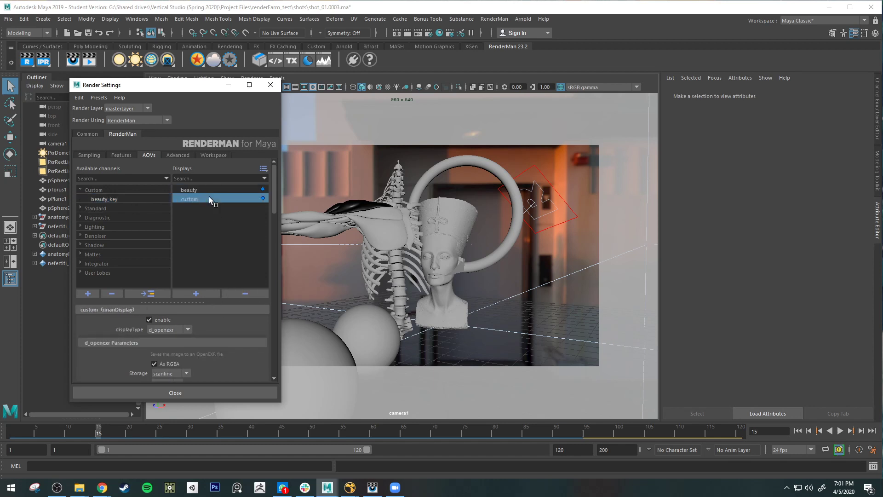
Step: Remove the beauty_key custom channel and add the Lighting category's beauty channel to the custom display
left_click(117, 199)
left_click(111, 293)
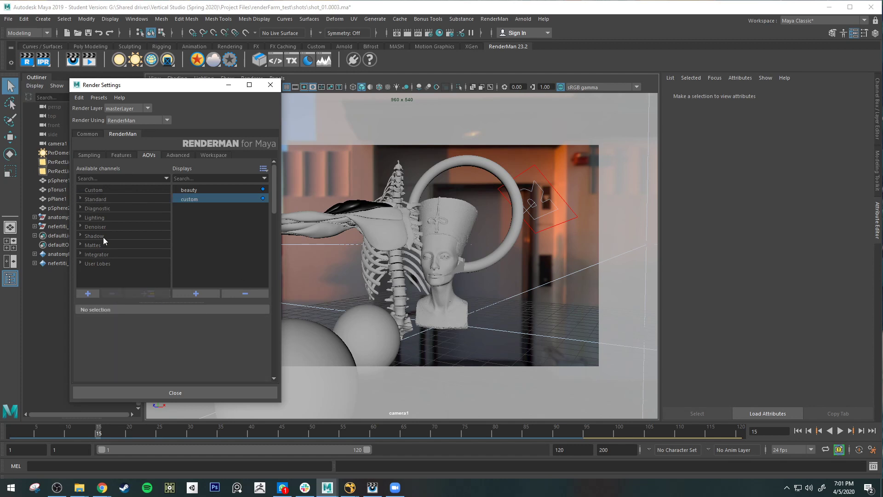
left_click(81, 198)
left_click(81, 197)
left_click(81, 216)
left_click(116, 238)
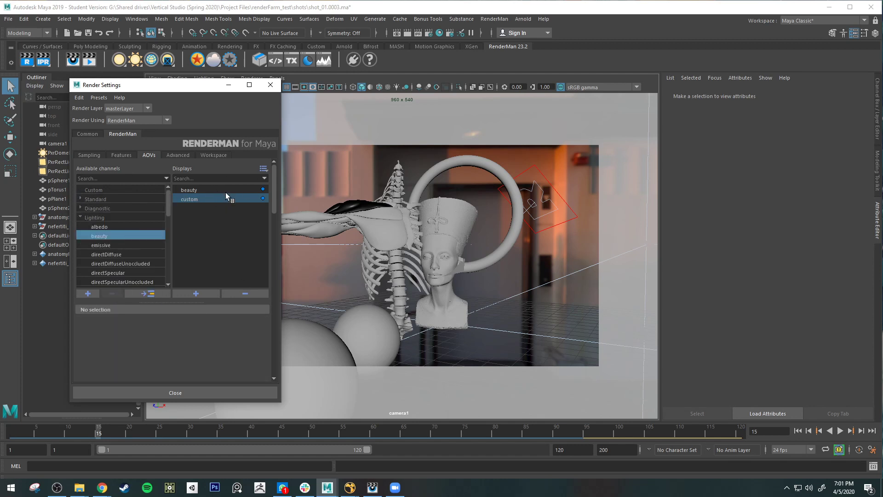
left_click(152, 294)
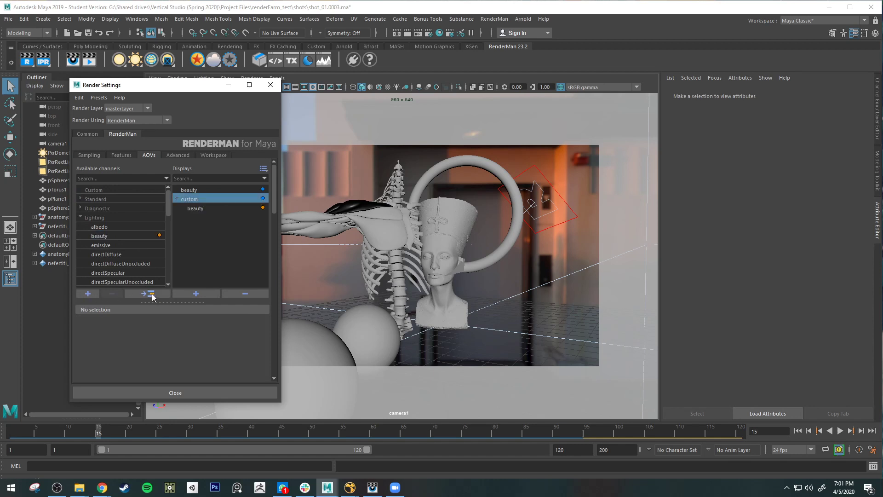
Step: Show the settings of the beauty channel inside the custom display and highlight its Channel Source expression
left_click(198, 199)
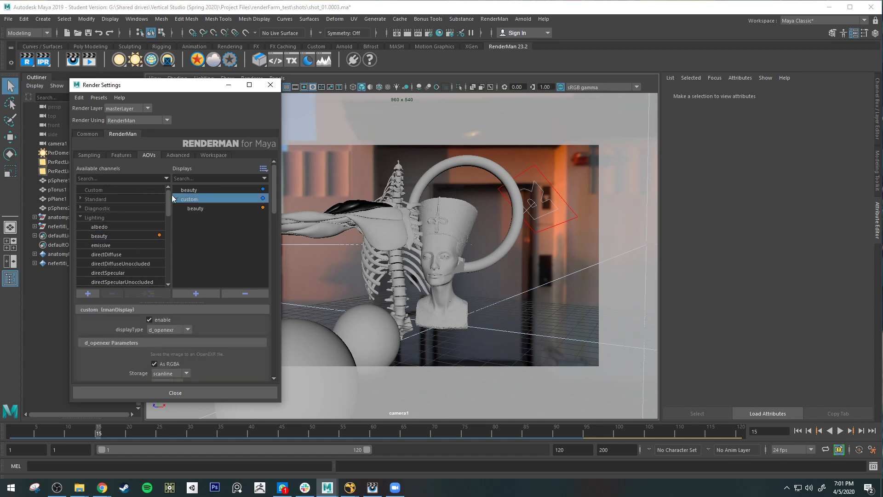
left_click(197, 210)
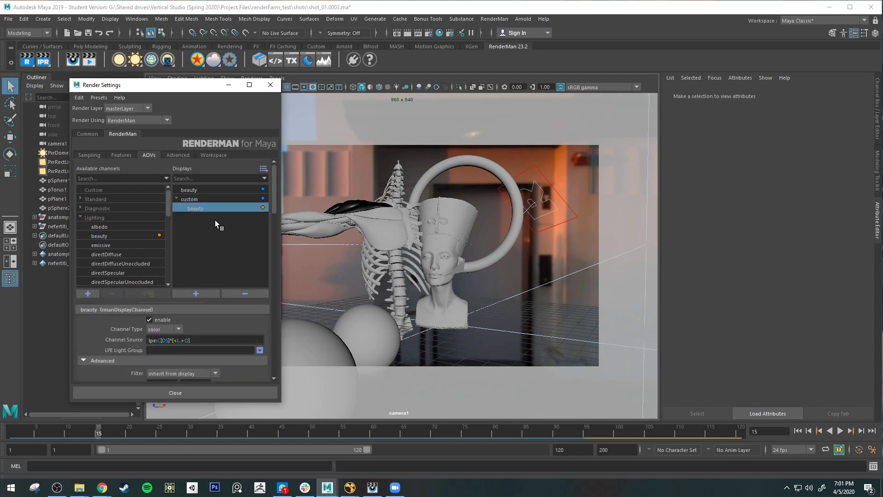
left_click(190, 340)
left_click_drag(190, 339, 146, 340)
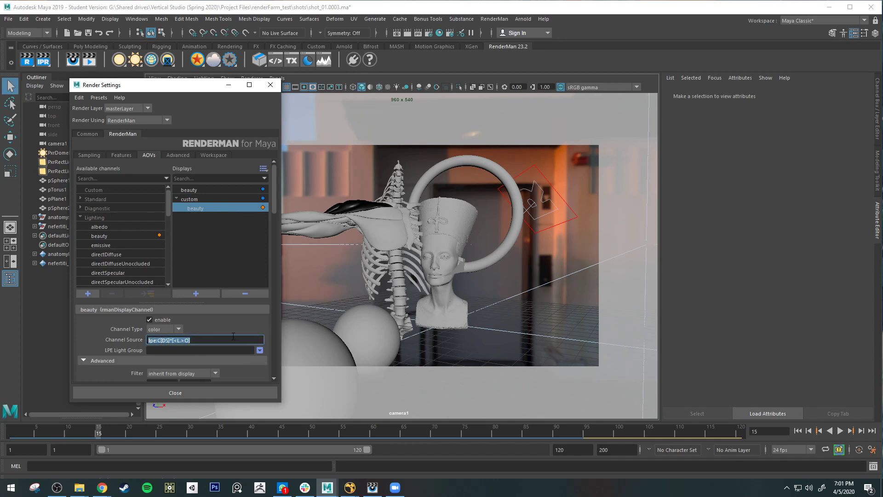
Step: Create a custom channel named beauty_key and show its settings
left_click(90, 191)
left_click(88, 293)
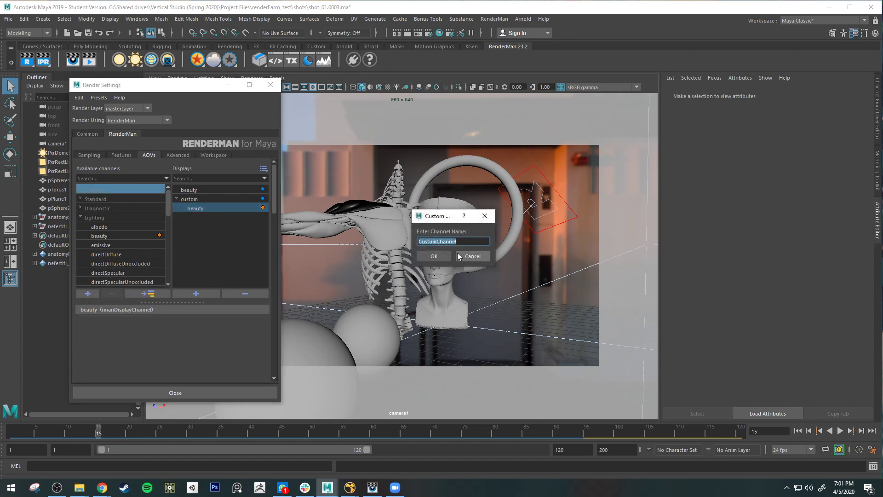
type("beauty_key")
key("Return")
left_click(125, 199)
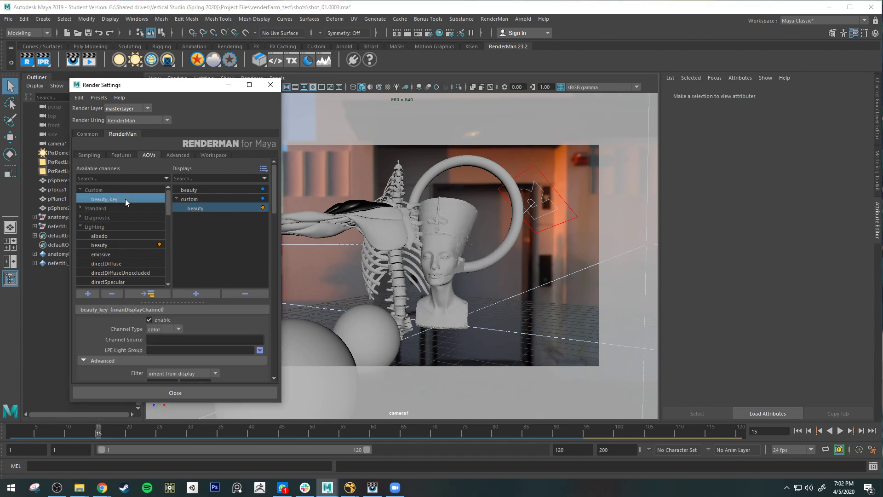
Step: Copy the Channel Source expression from the custom display's beauty channel into the beauty_key channel
left_click(214, 206)
left_click_drag(199, 340, 133, 328)
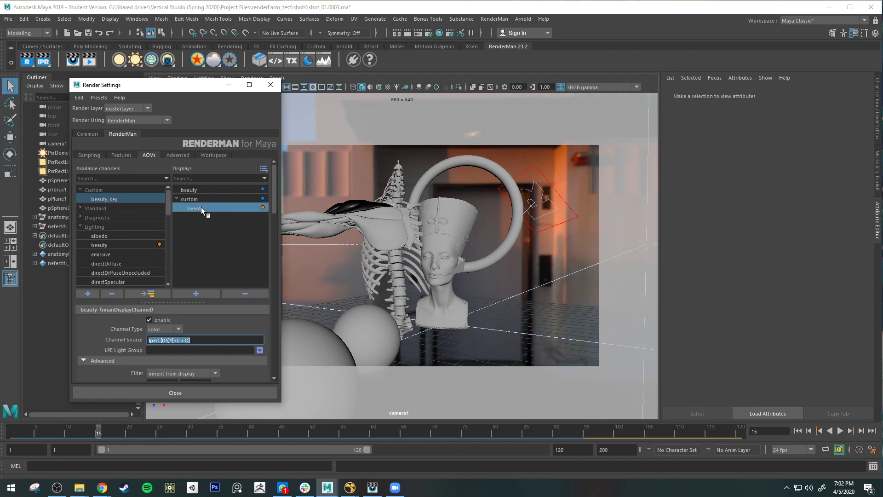
left_click(125, 200)
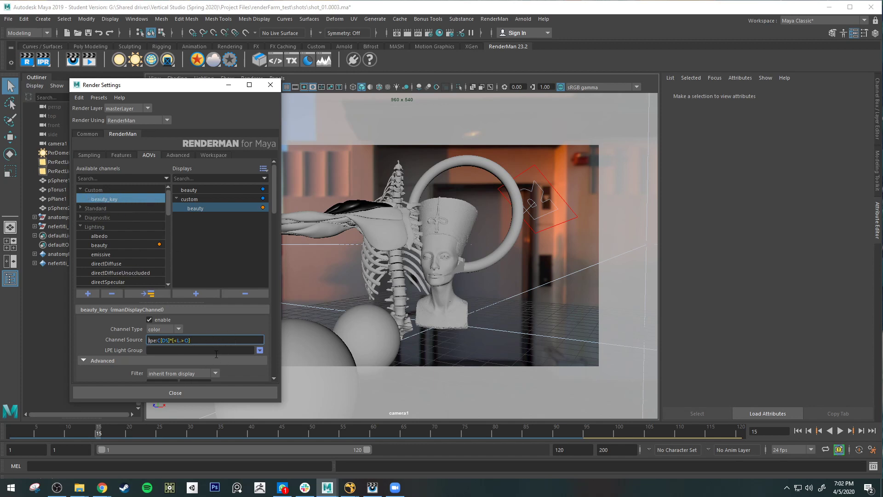
Step: Compare the Channel Source expressions of beauty_key and beauty, and delete the beauty_key custom channel
left_click_drag(192, 340, 150, 336)
left_click(196, 209)
left_click_drag(202, 338, 138, 338)
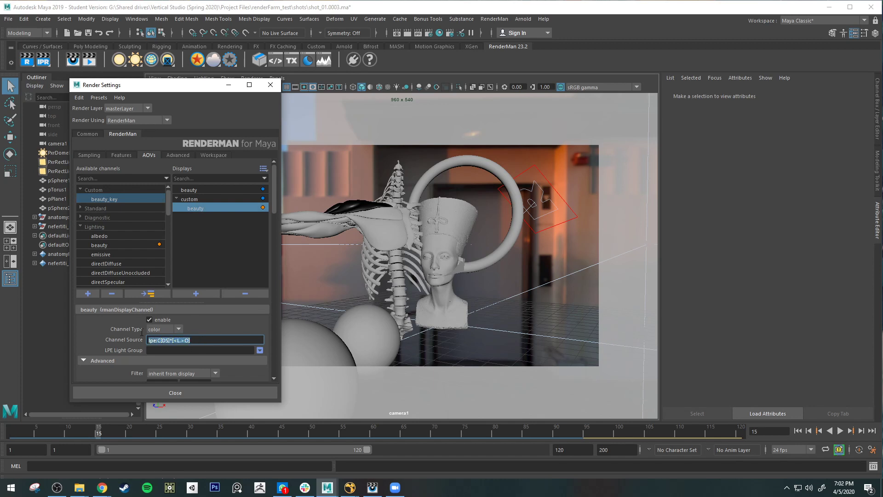
left_click(201, 338)
left_click_drag(201, 338, 116, 337)
left_click(223, 337)
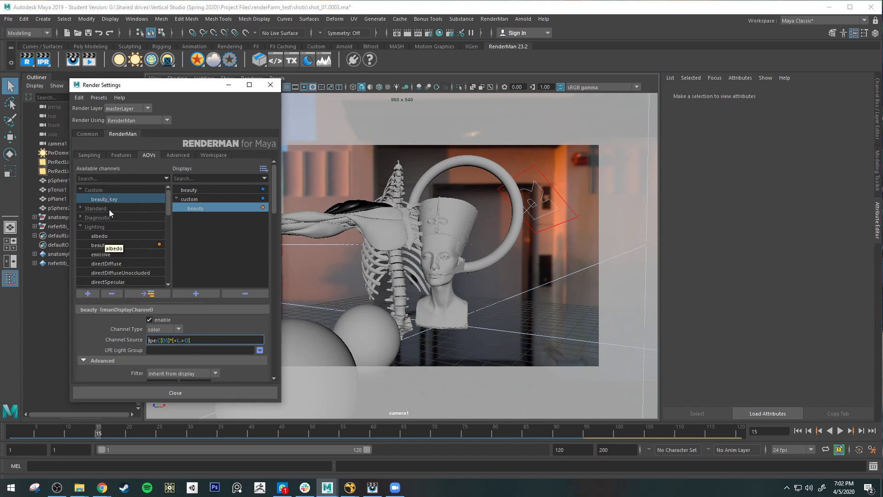
left_click(111, 295)
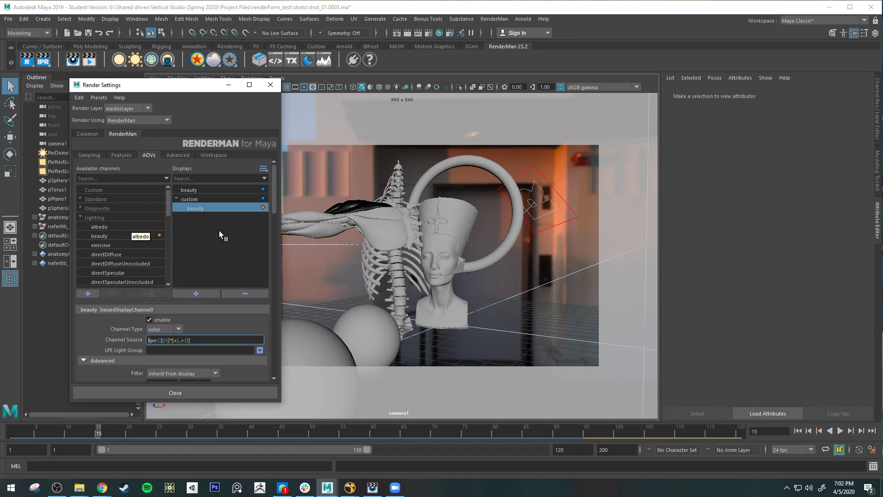
Step: Try to add the Lighting category's beauty channel to the custom display a second time
left_click(208, 199)
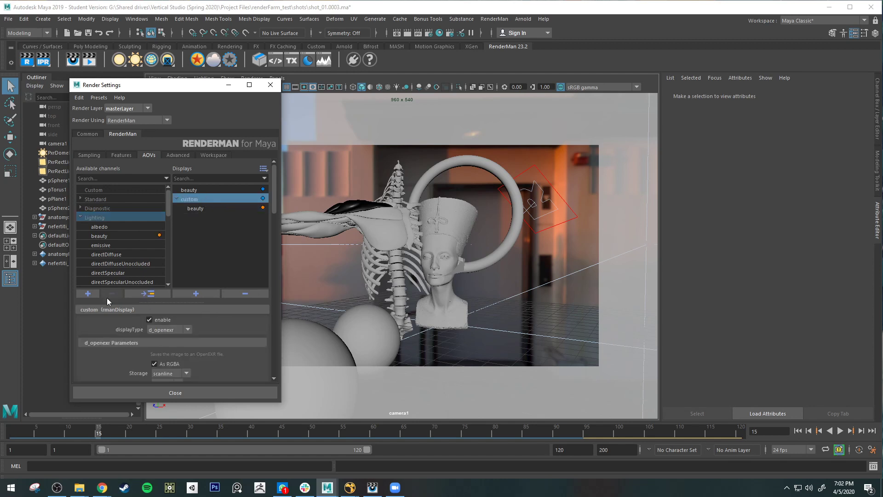
left_click(119, 236)
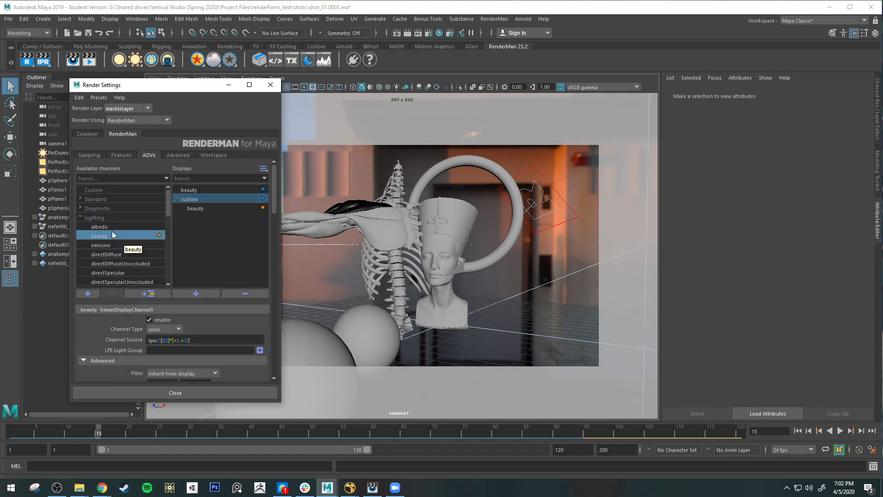
left_click_drag(117, 235, 184, 256)
left_click_drag(118, 236, 204, 249)
left_click_drag(120, 233, 236, 235)
Step: Switch to Nuke and view the light-group Shuffle nodes fed by Read4 one after another in the viewer
mouse_move(350, 487)
left_click(394, 456)
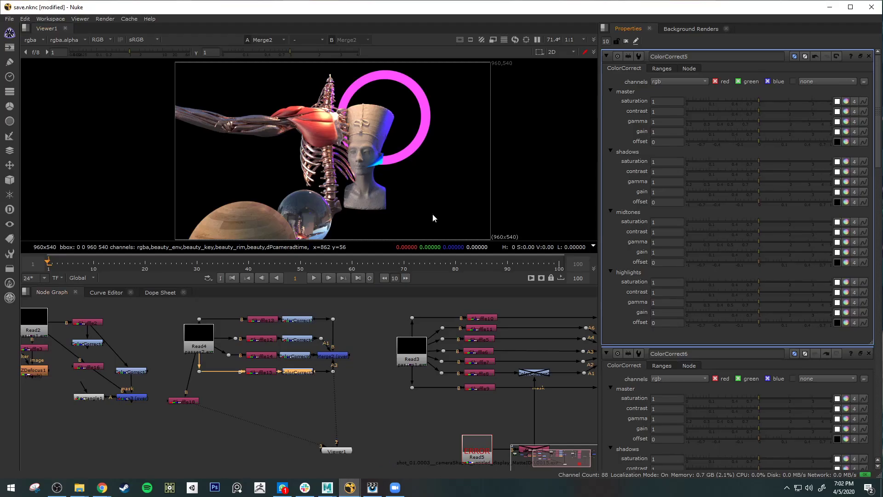
left_click(265, 358)
key("1")
left_click(275, 339)
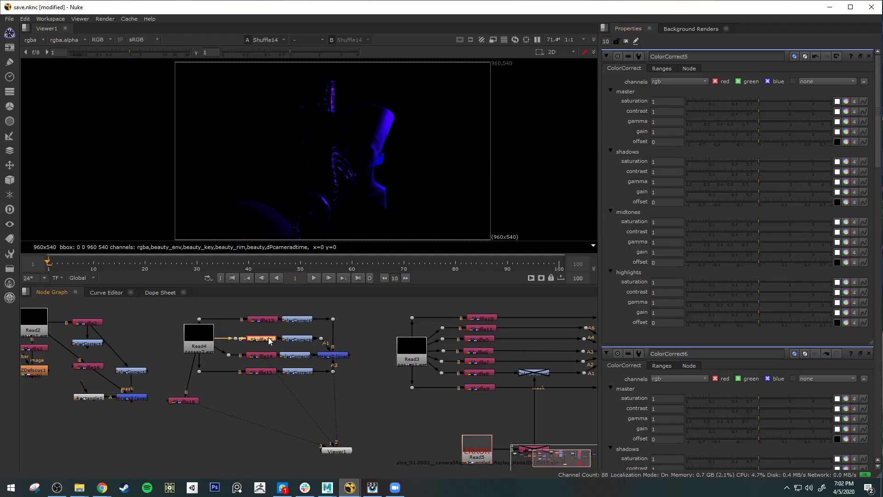
key("1")
left_click(268, 321)
key("1")
left_click(269, 339)
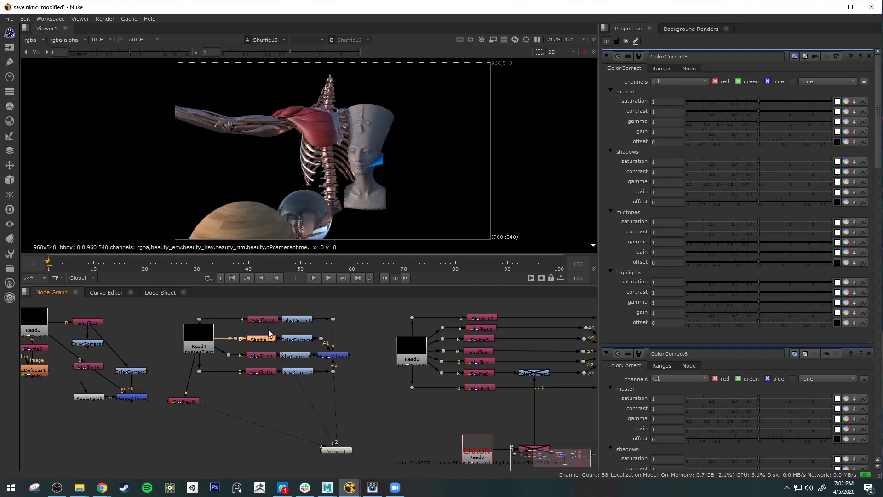
key("1")
left_click(268, 320)
key("1")
left_click(272, 338)
key("1")
left_click(269, 357)
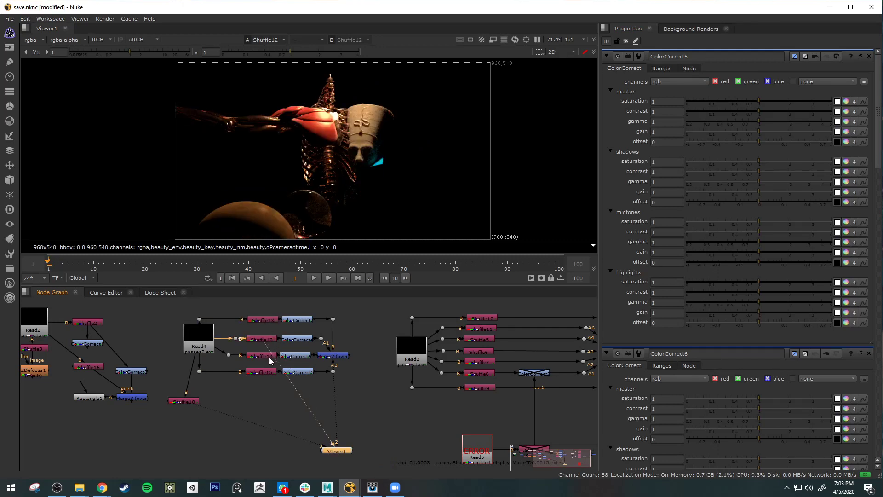
key("1")
left_click(269, 339)
key("1")
left_click(271, 321)
key("1")
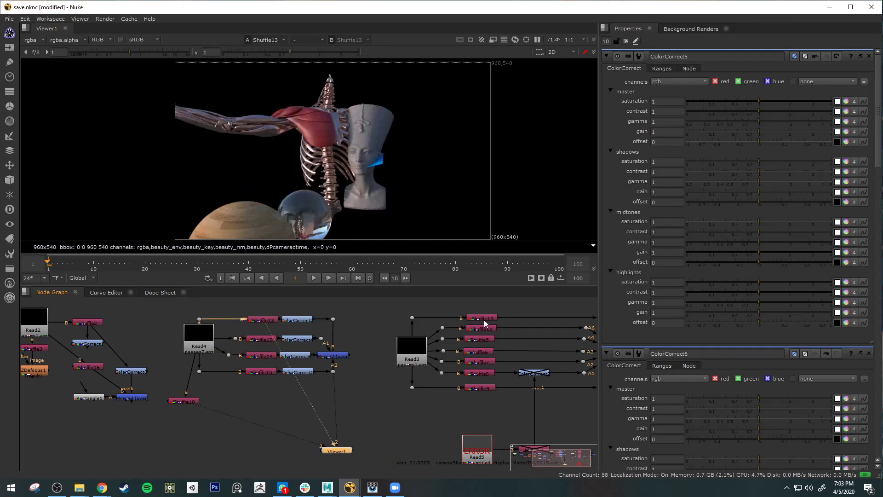
Step: View the render-pass Shuffle nodes fed by Read3 in turn, from Shuffle10 down to Shuffle8
left_click(483, 320)
key("1")
left_click(481, 329)
key("1")
left_click(481, 340)
key("1")
left_click(479, 353)
key("1")
left_click(479, 362)
key("1")
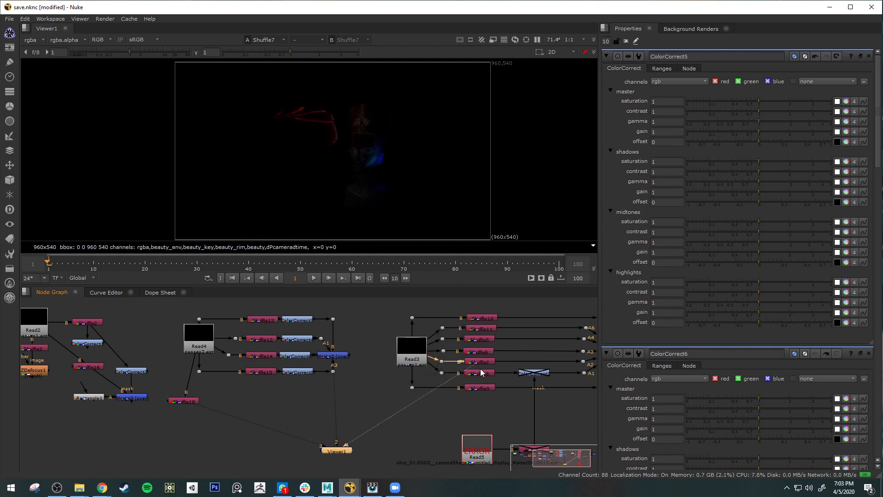
left_click(480, 373)
key("1")
left_click(481, 387)
left_click(483, 372)
key("1")
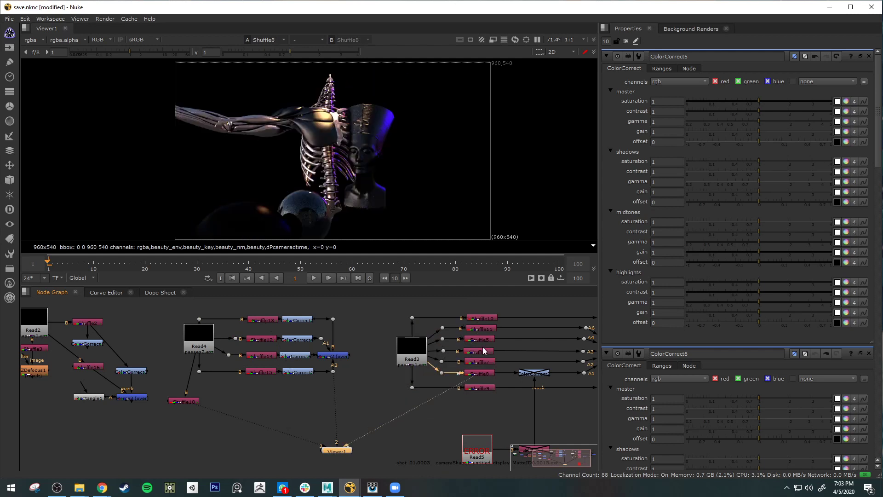
Step: View Shuffle6, the merge combining Read3's passes, and Read4's Shuffle13 one after another in the viewer
left_click(482, 351)
key("1")
middle_click_drag(573, 414, 485, 411)
left_click(542, 348)
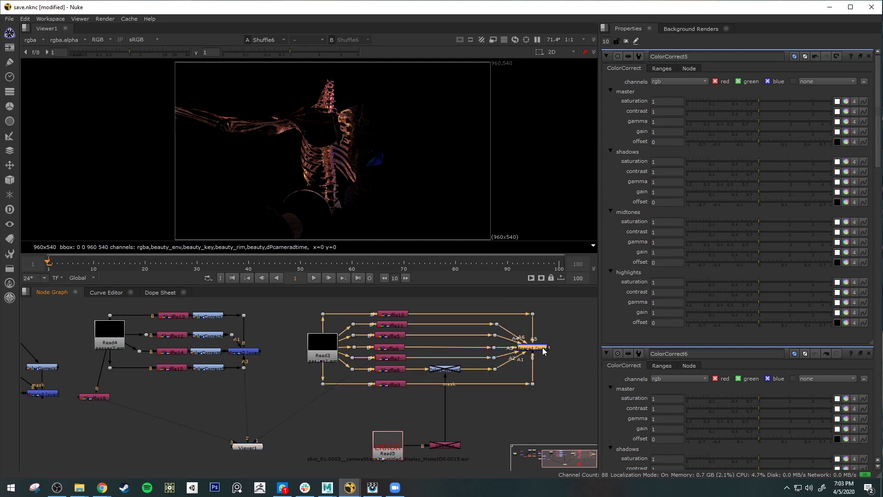
key("1")
left_click(170, 317)
key("1")
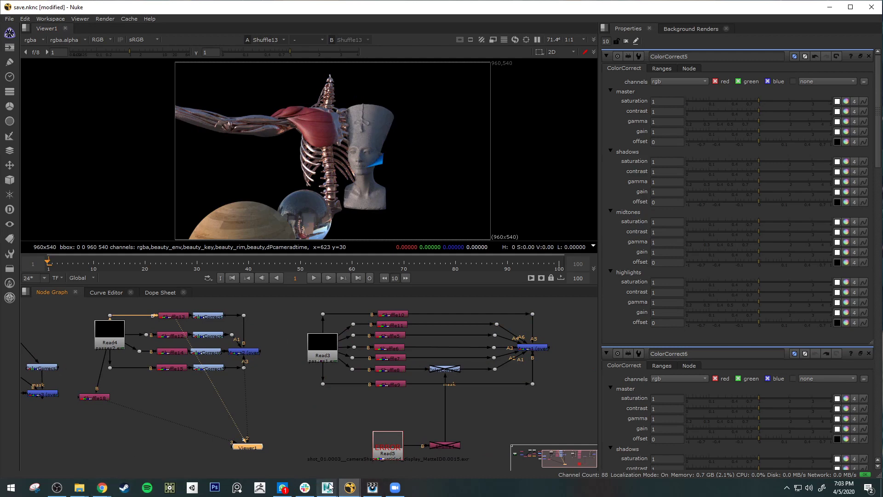
Step: Switch to Maya and add the Lighting category's beauty channel to the custom display again as a new node
mouse_move(327, 487)
left_click(387, 457)
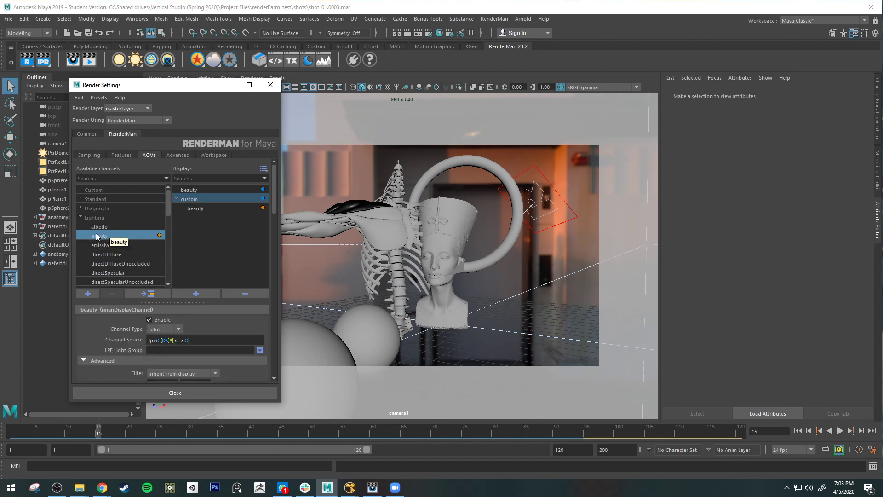
left_click(146, 294)
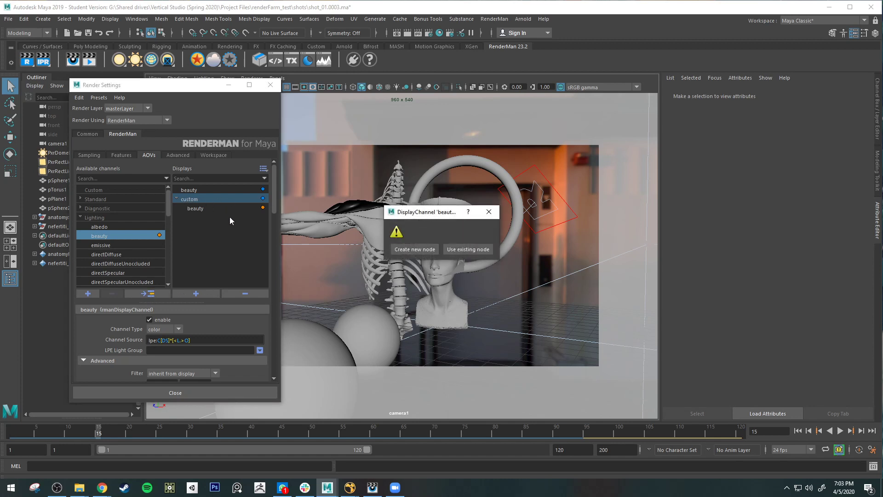
left_click(414, 249)
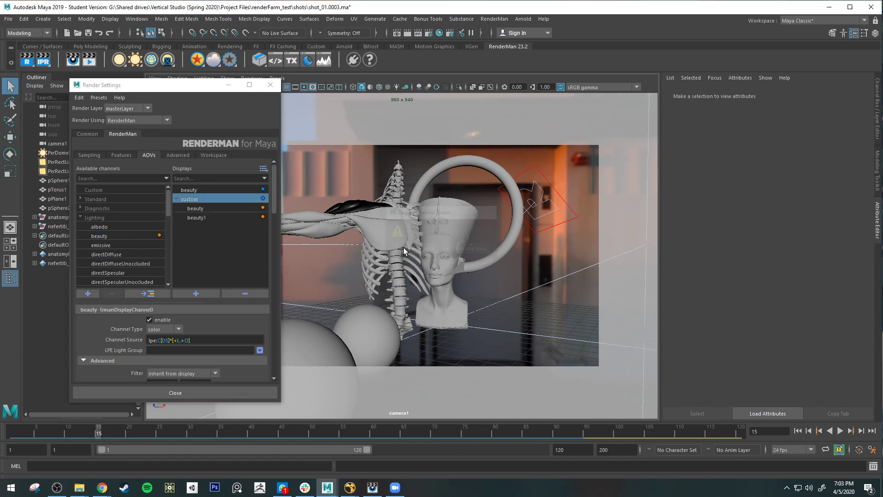
double_click(205, 217)
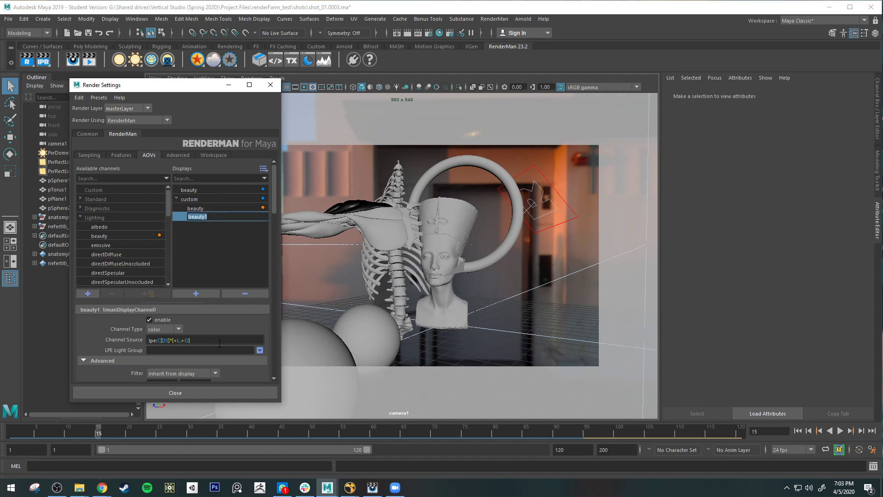
key("Return")
left_click(154, 350)
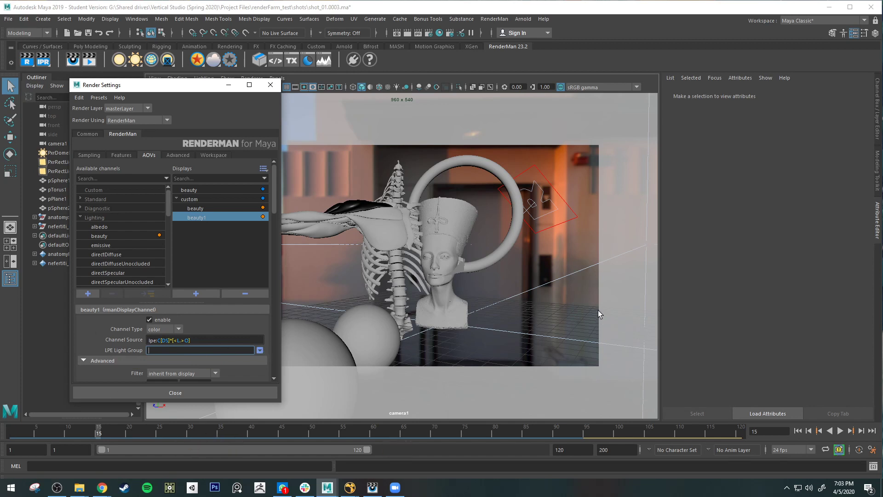
Step: Rename the PxrRectLight1 light to keyLight in the Outliner
left_click(569, 210)
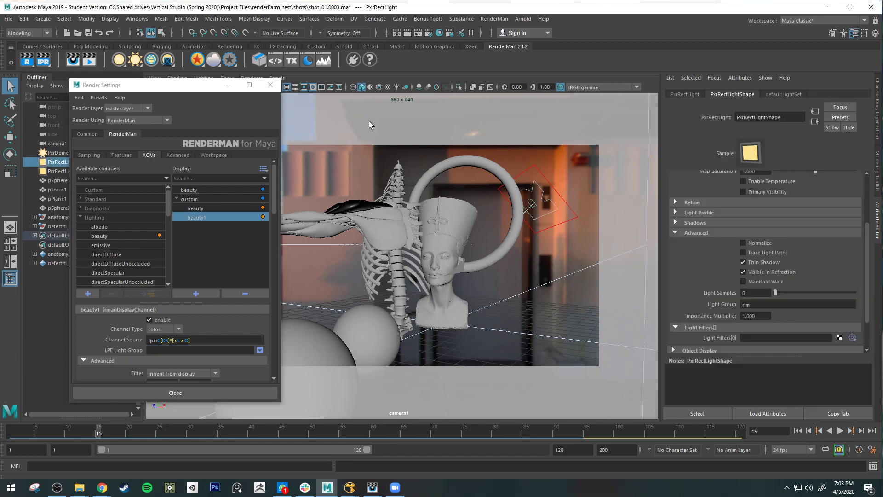
left_click_drag(183, 87, 192, 217)
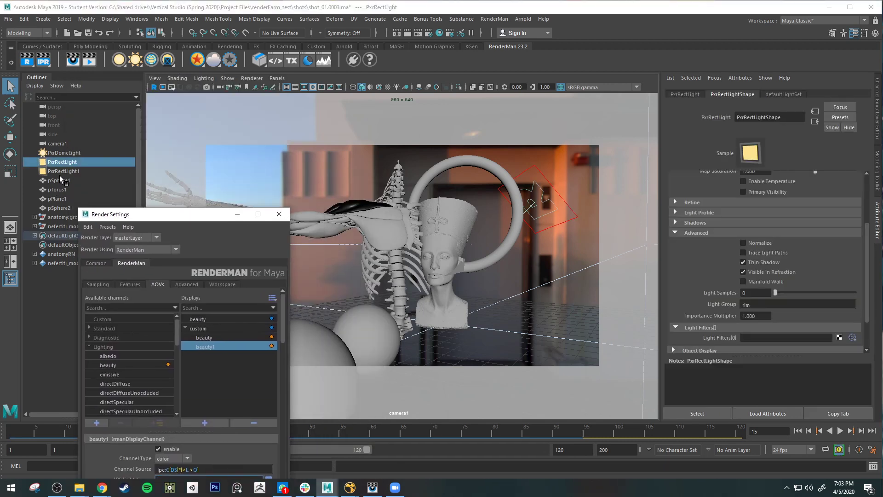
double_click(63, 171)
type("keyL")
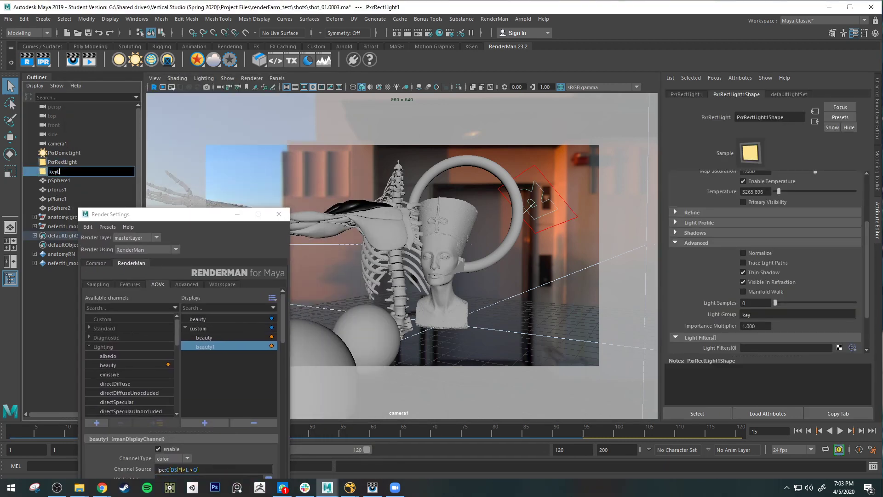
type("ight")
key("Return")
Step: Rename the PxrRectLight light to rimLight
left_click(69, 162)
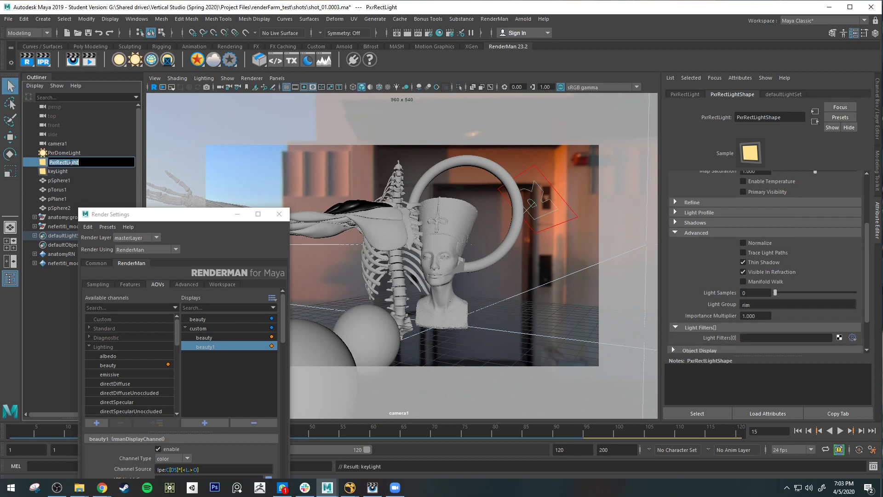
double_click(69, 161)
type("rimLight")
key("Return")
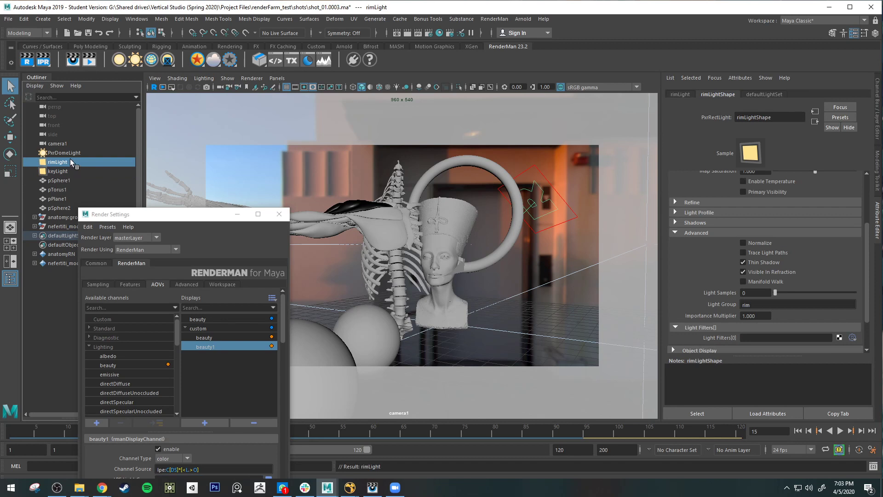
Step: Rename the PxrDomeLight to envLight
left_click(70, 156)
double_click(70, 155)
type("env")
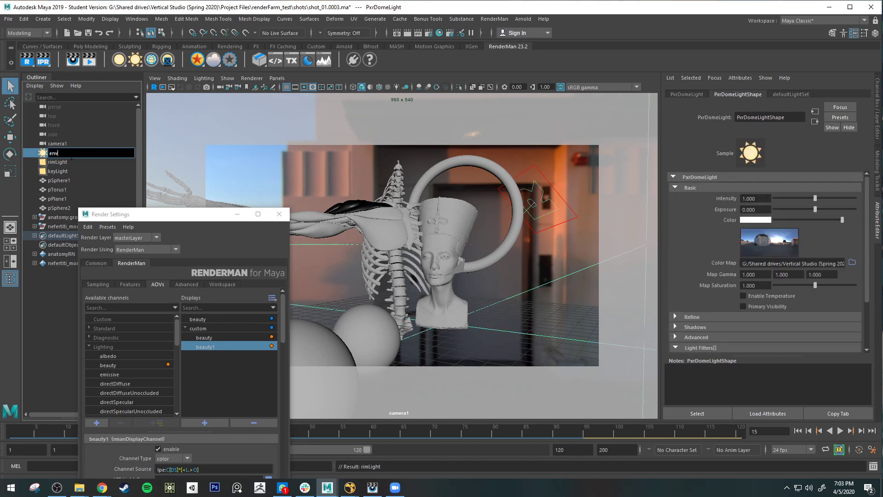
type("Light")
key("Return")
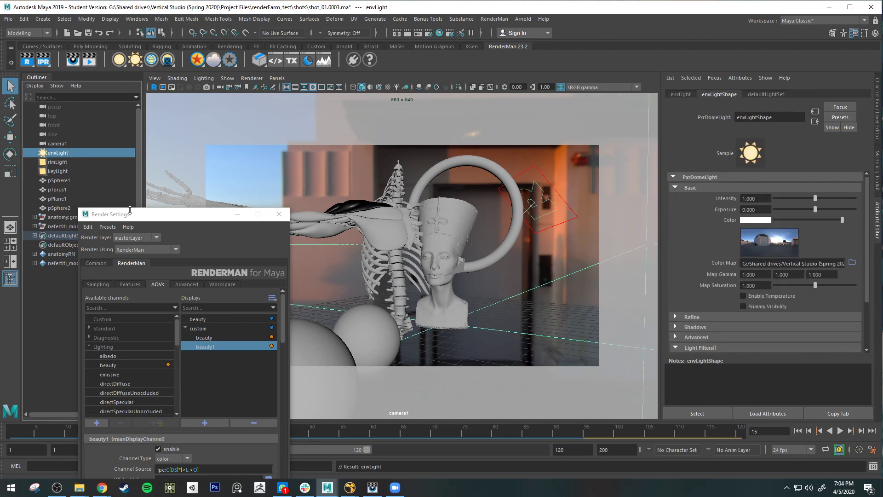
Step: Set the Light Group of keyLight to group1 in the light shape's Advanced attributes
left_click(58, 171)
left_click_drag(232, 214, 204, 94)
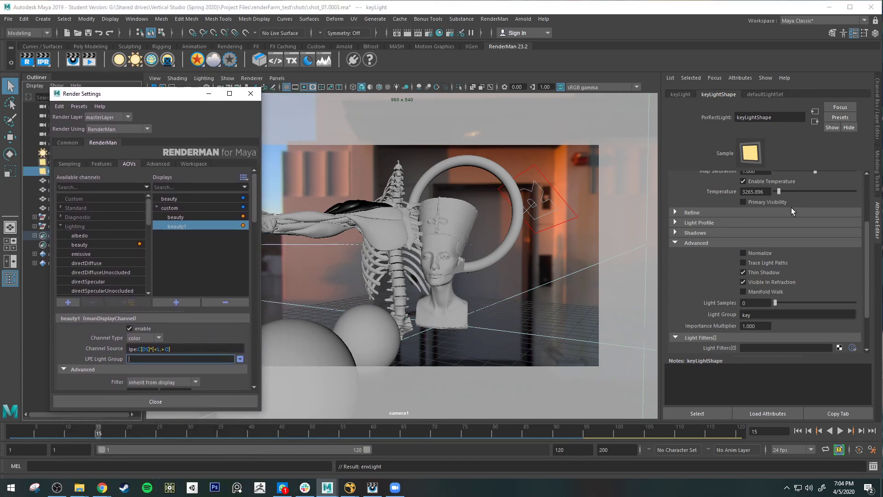
left_click(677, 243)
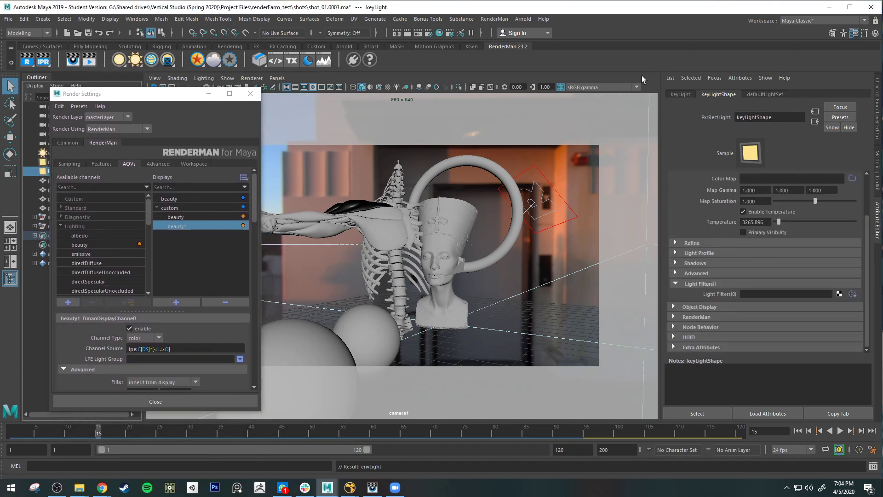
left_click(679, 94)
left_click(716, 93)
scroll(711, 230, "up", 3)
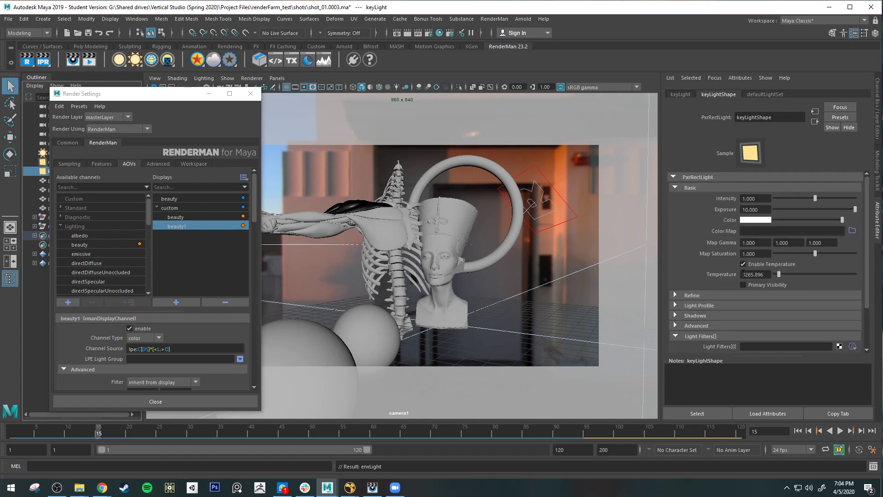
scroll(686, 244, "down", 3)
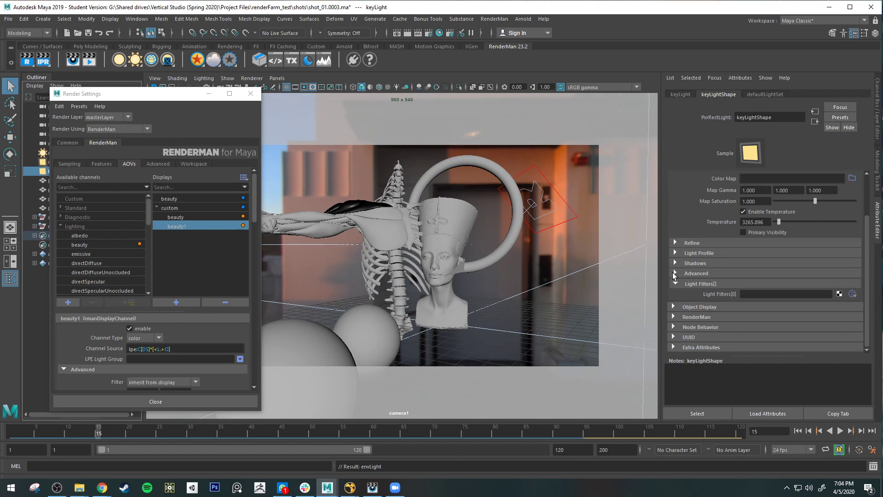
left_click(674, 273)
scroll(714, 290, "down", 2)
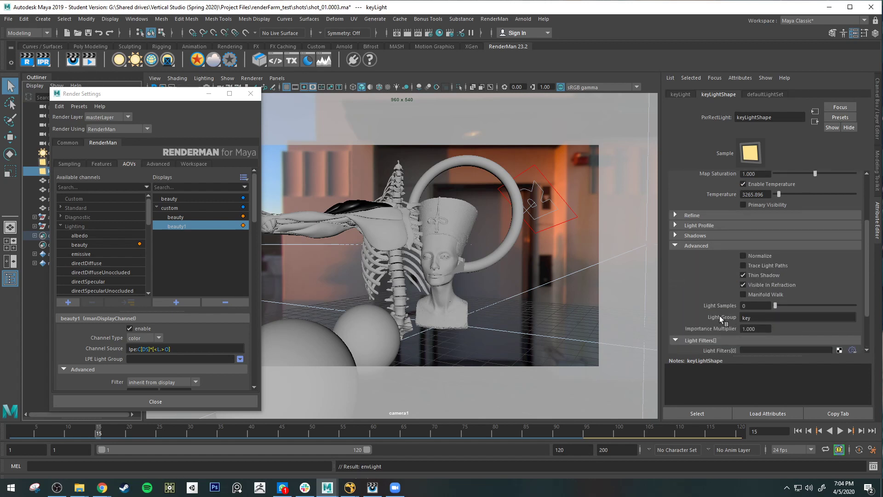
double_click(763, 317)
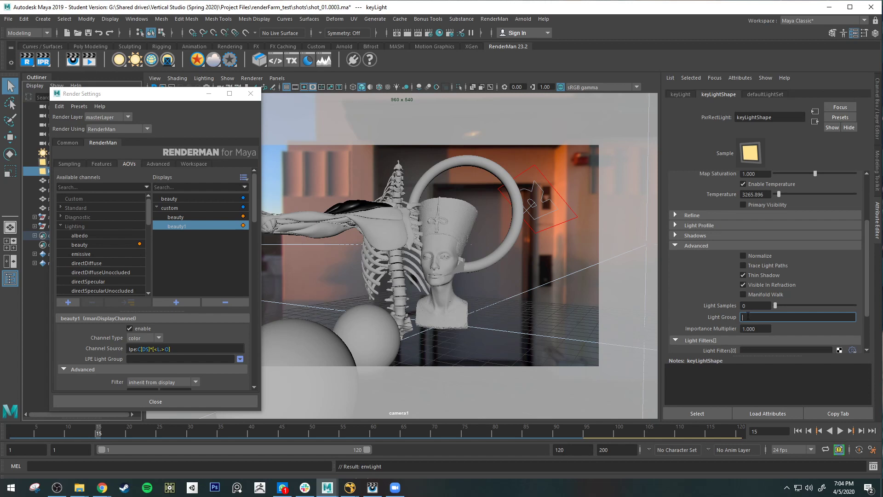
type("group1")
left_click_drag(760, 318, 698, 320)
Step: Assign the group1 LPE light group to the custom display's beauty1 channel
left_click(184, 225)
left_click(176, 218)
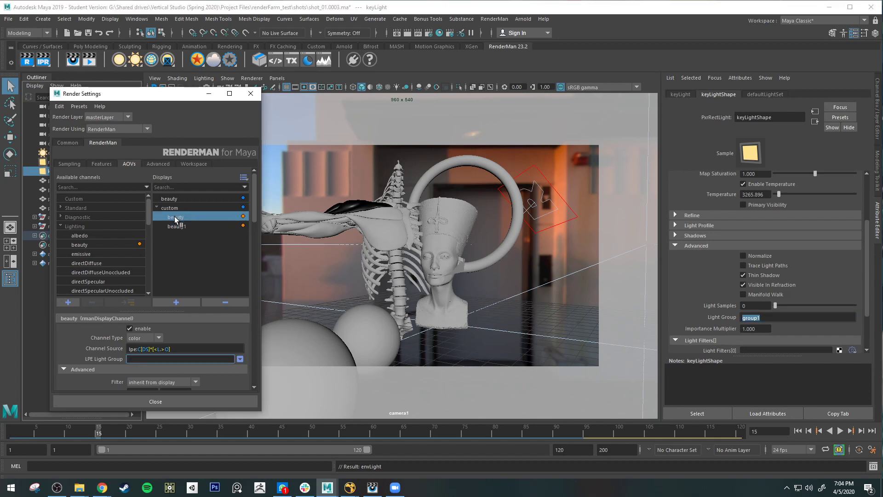
left_click(180, 226)
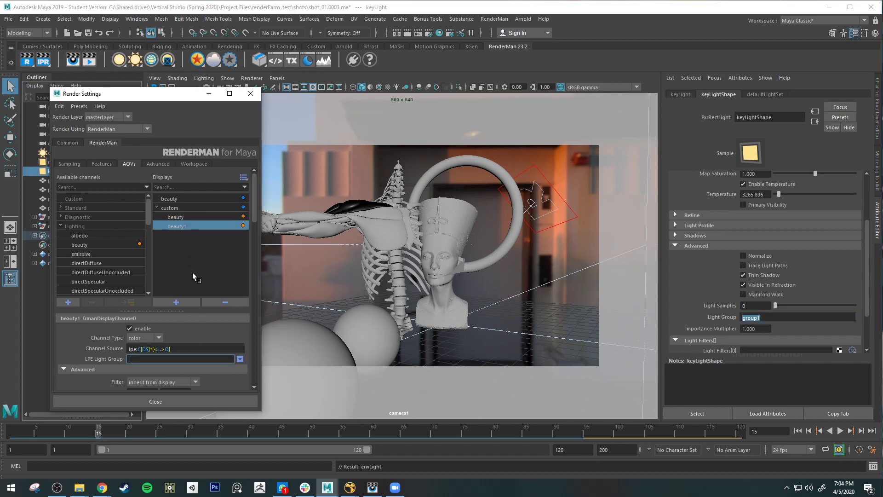
left_click(240, 359)
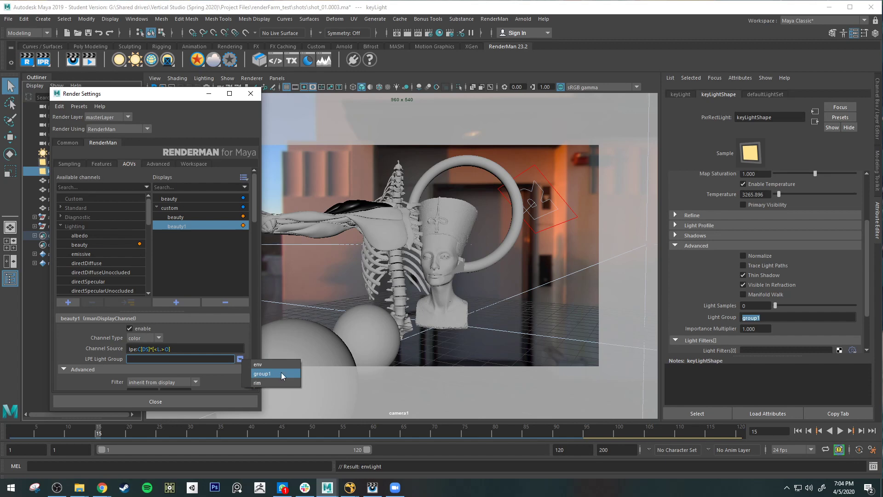
left_click(269, 374)
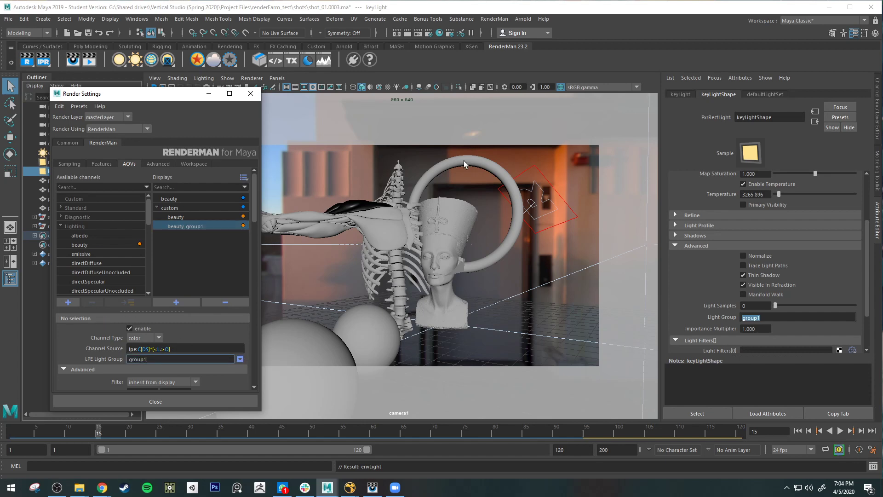
Step: Examine the new channel's LPE Light Group and highlight the group1 suffix in its name, beauty_group1
left_click_drag(166, 97, 284, 86)
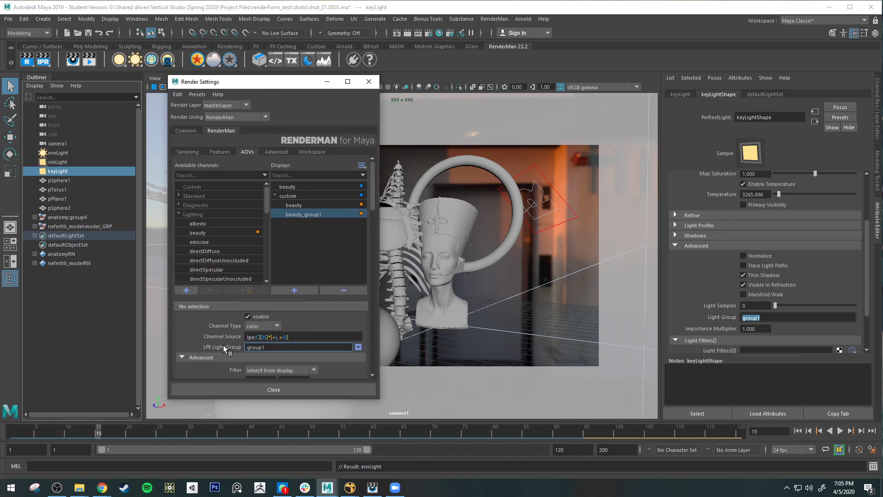
double_click(269, 348)
double_click(320, 214)
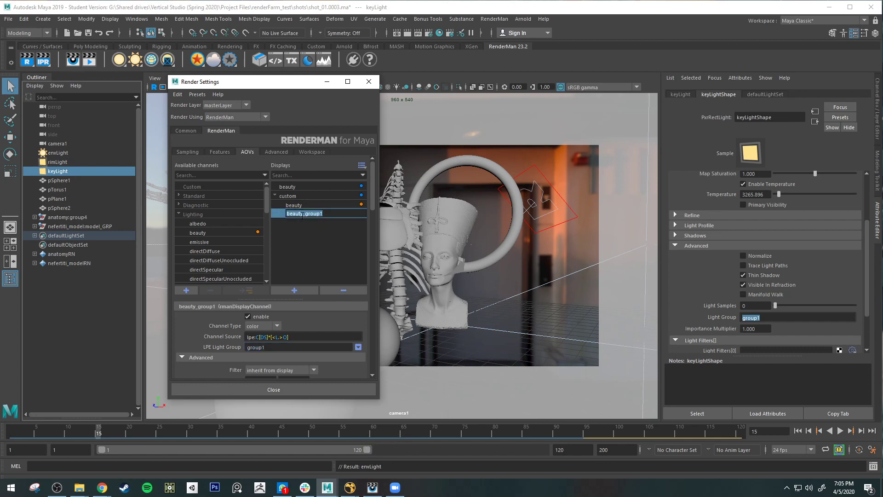
key("End")
key("shift+Left")
key("shift+Left")
key("shift+Left")
key("shift+Left")
key("shift+Left")
key("shift+Left")
Step: Switch to RenderMan's image viewer, place it over the viewport, and render the current frame
left_click(372, 487)
left_click_drag(882, 84, 667, 82)
left_click(317, 131)
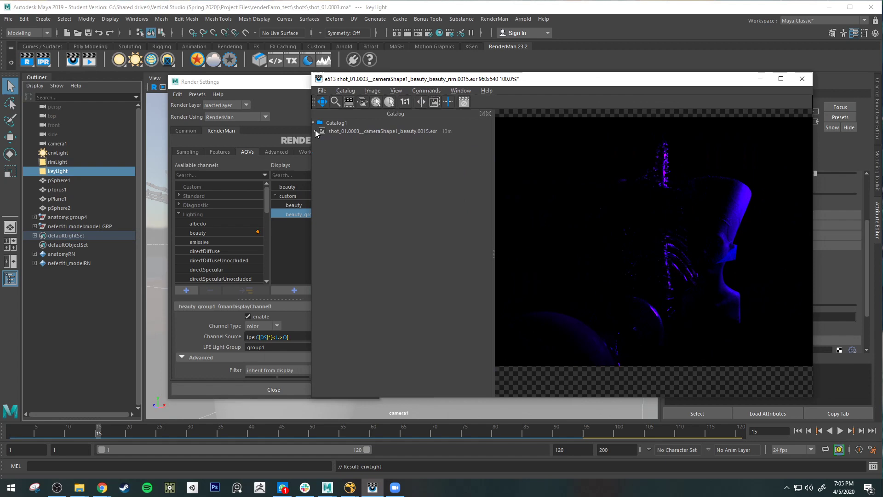
left_click(355, 131)
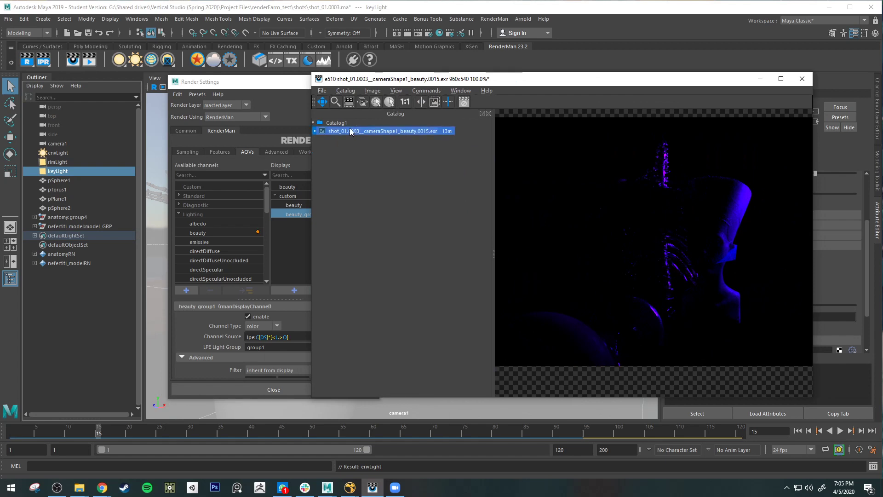
left_click(26, 61)
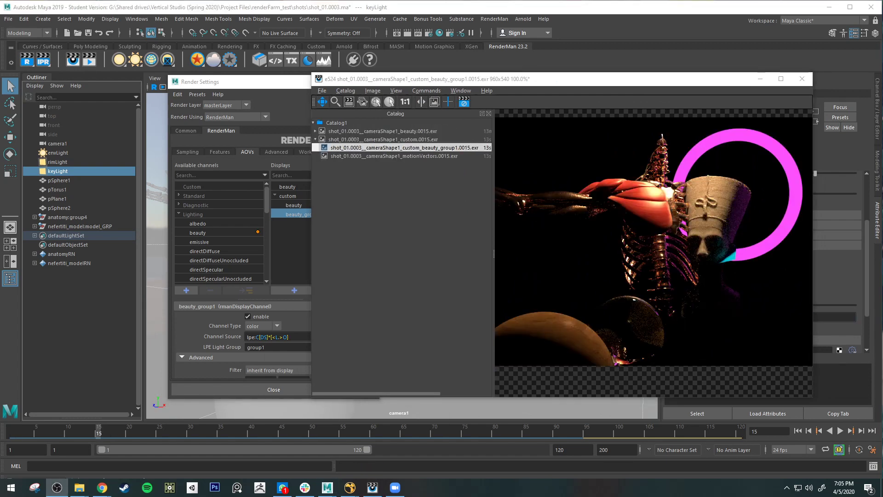
Step: View the custom, custom_beauty_group1 and motionVectors images of the new render in turn
left_click(391, 139)
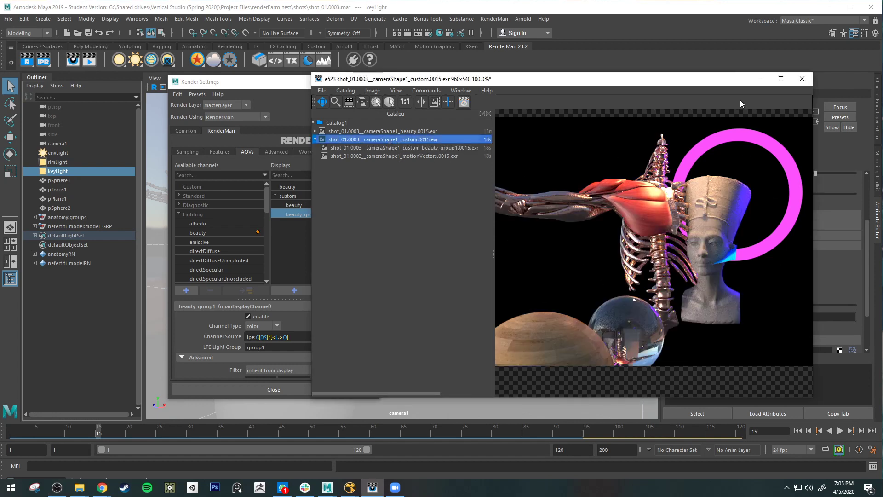
left_click(389, 149)
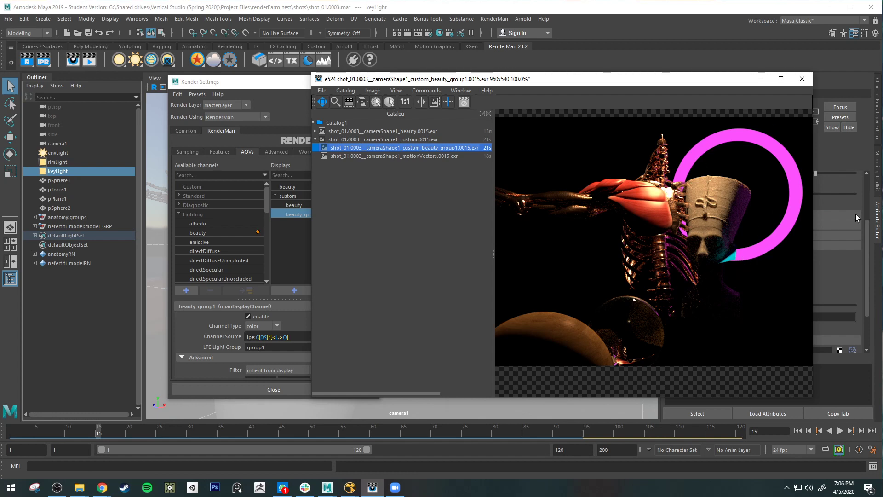
left_click(399, 156)
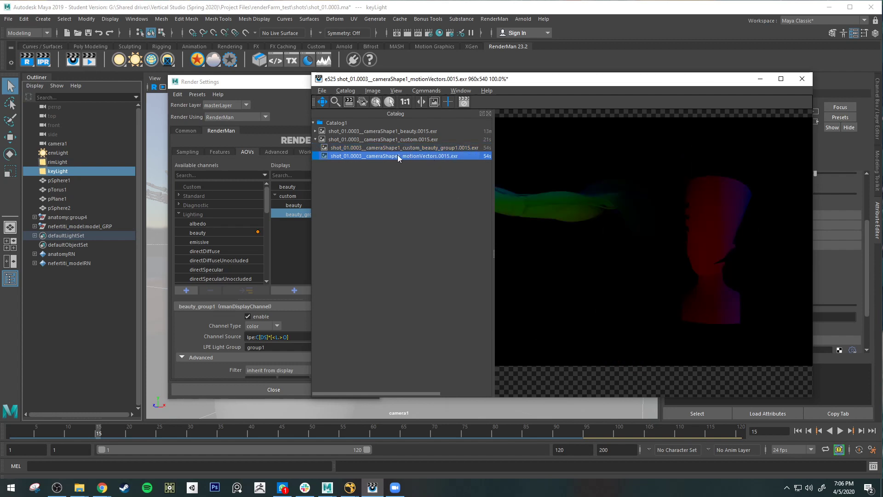
Step: Set Motion Blur to Off in the RenderMan render features
left_click(220, 152)
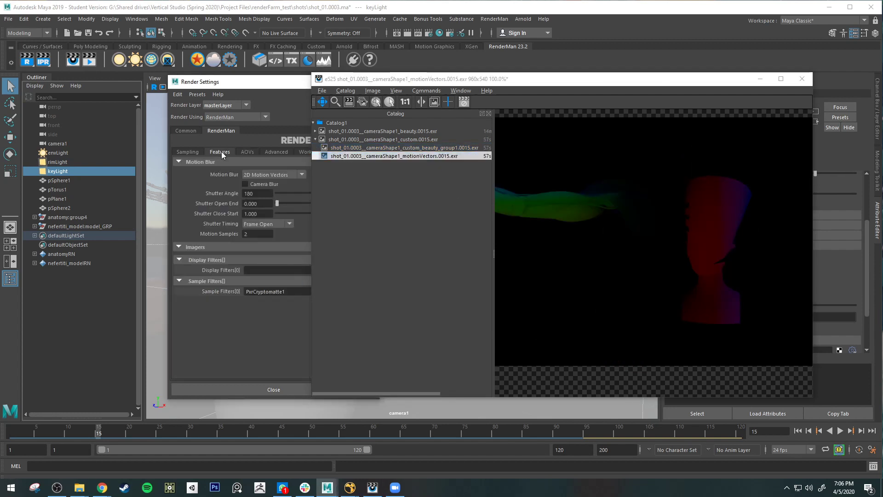
left_click(284, 175)
left_click(256, 184)
Step: Hide the pTorus1 ring behind the statue and view the custom_beauty_group1 render again
left_click_drag(467, 81, 694, 84)
left_click(473, 164)
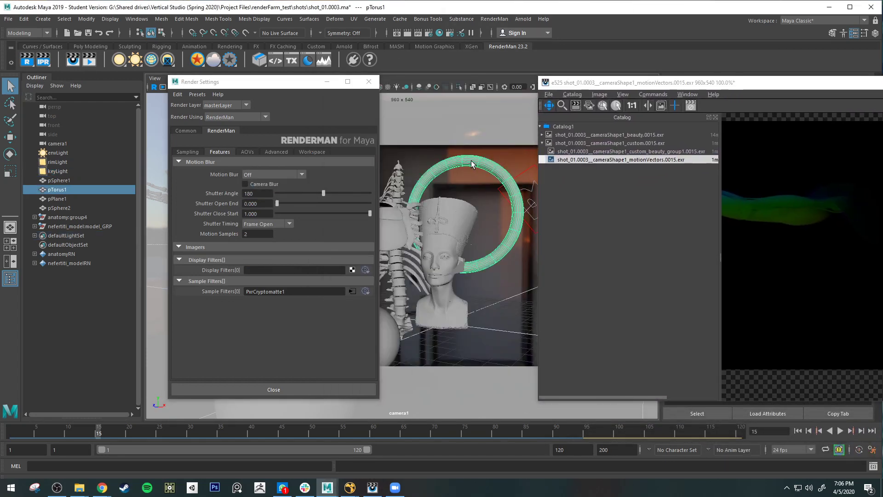
key("ctrl+h")
left_click_drag(728, 86, 405, 76)
left_click(301, 139)
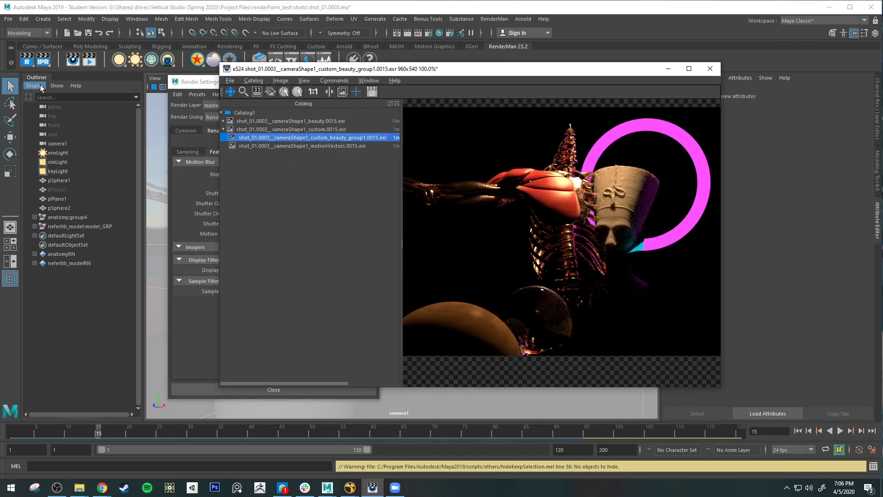
Step: Render the current frame again without the ring and view its custom_beauty_group1 image
left_click(29, 63)
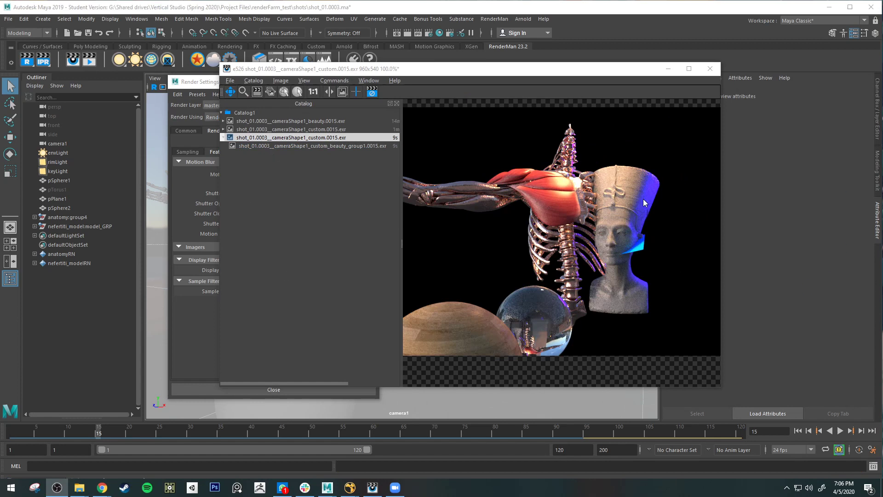
left_click(296, 146)
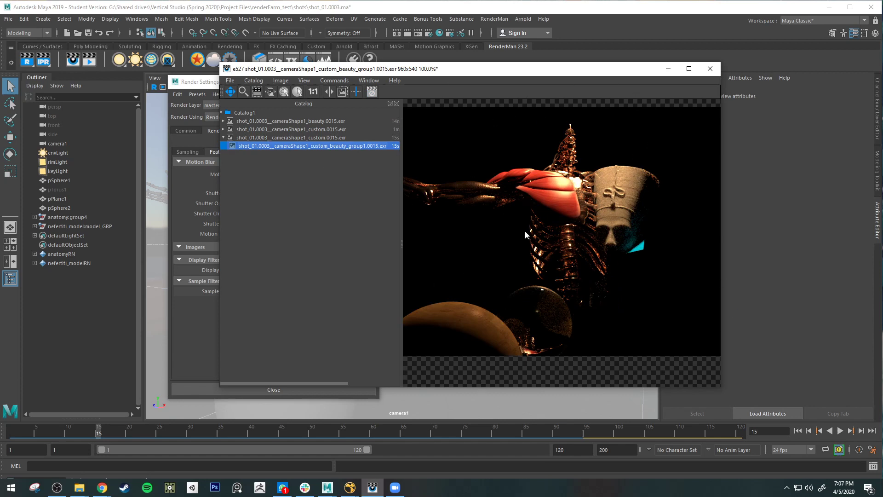
Step: Arrange the image viewer and render settings side by side and examine the beauty_group1 channel's LPE Light Group
left_click_drag(417, 68, 627, 67)
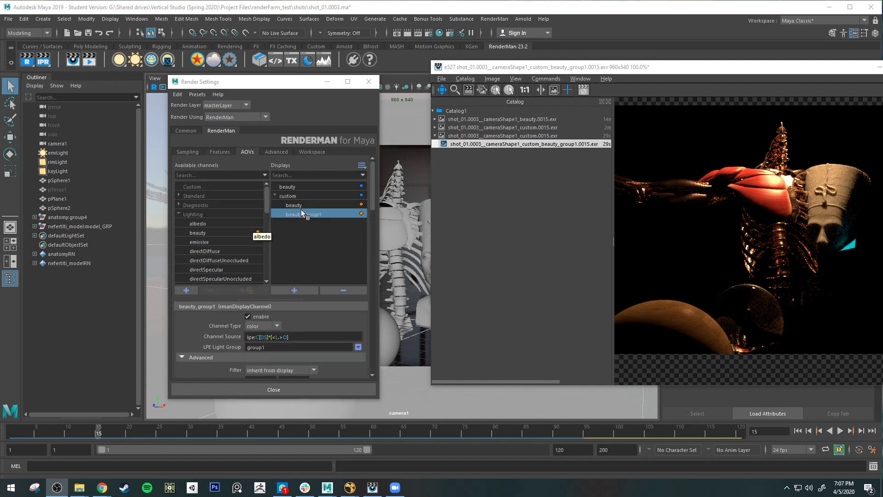
left_click_drag(319, 345, 233, 345)
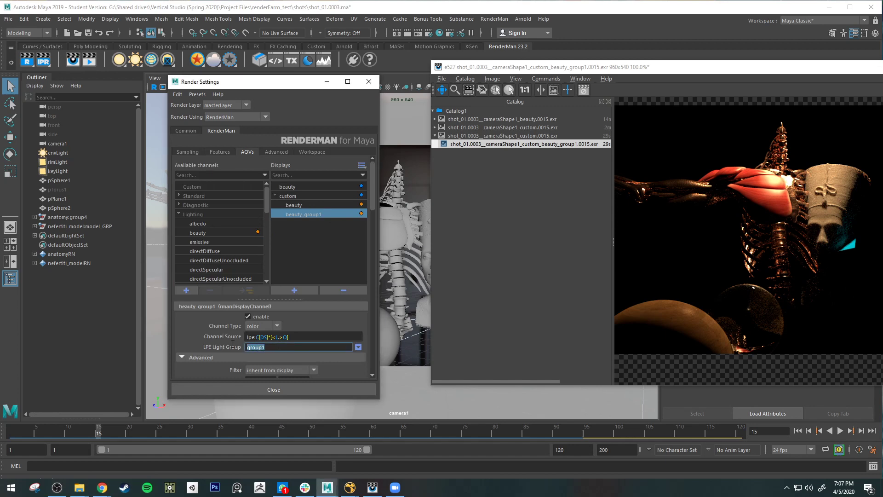
left_click_drag(715, 69, 751, 75)
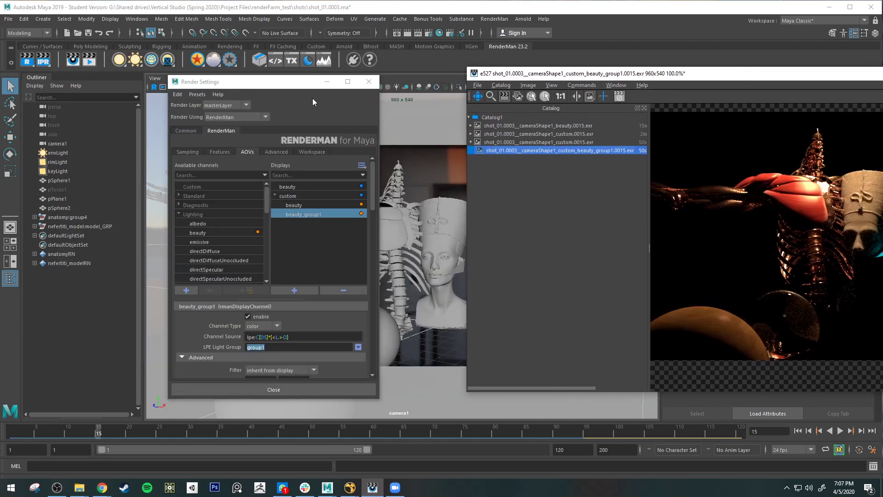
left_click_drag(285, 84, 184, 103)
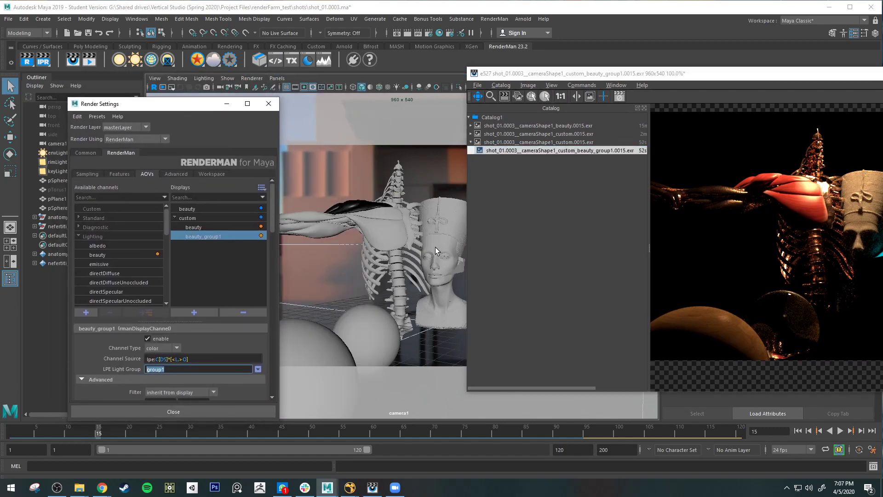
left_click_drag(168, 104, 282, 104)
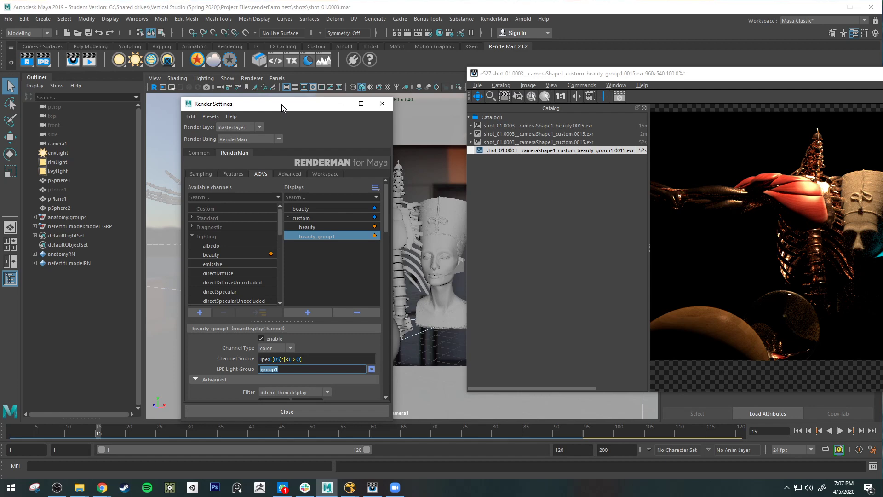
Step: Set rimLight's Light Group to group1
left_click(59, 162)
left_click_drag(770, 76, 425, 90)
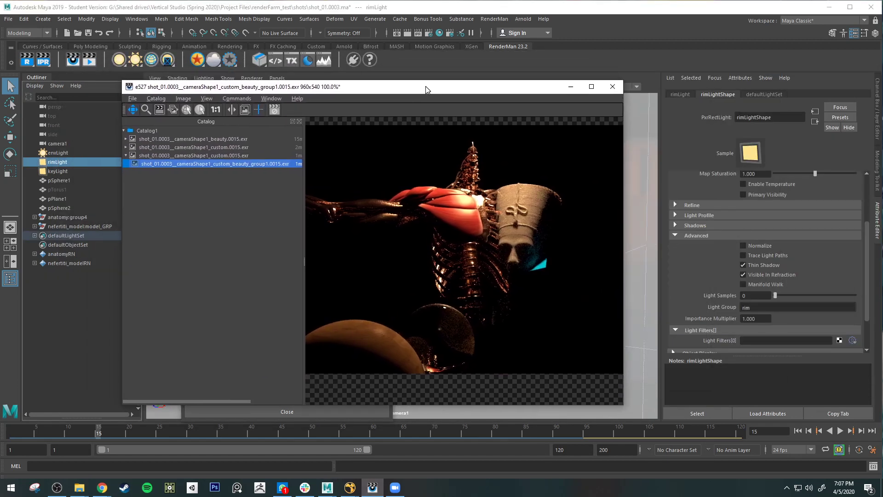
double_click(769, 308)
type("g")
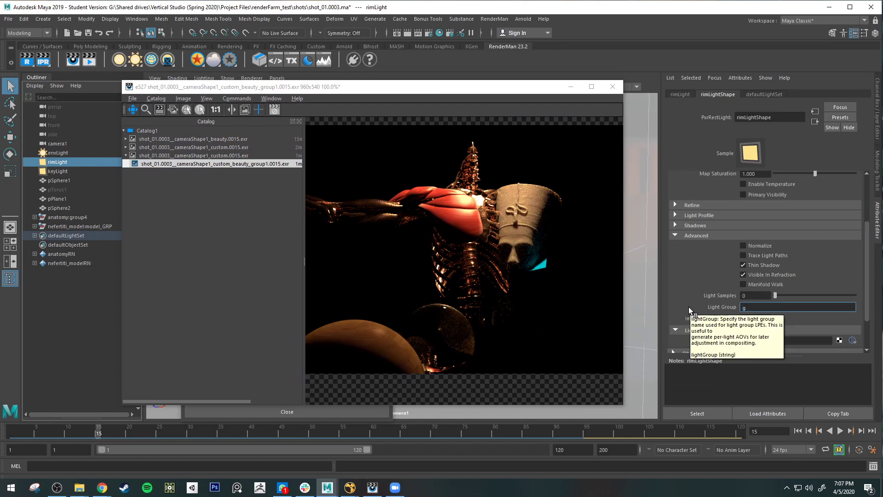
type("roup1")
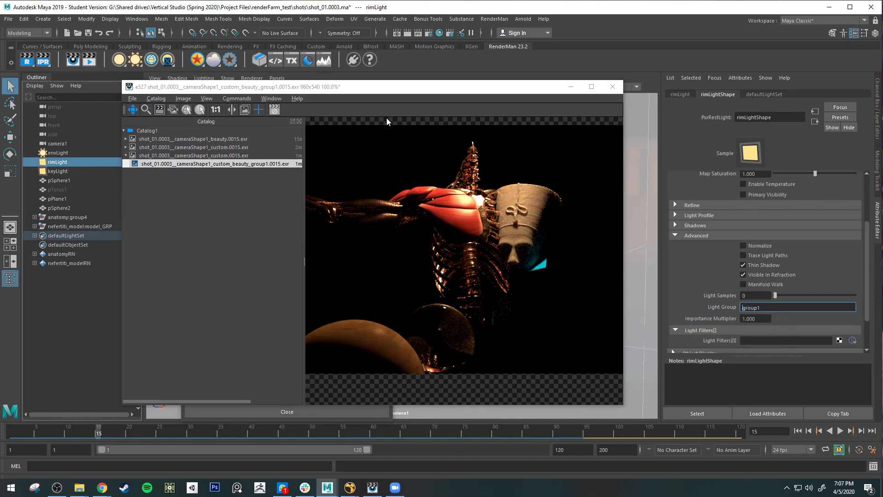
Step: Render the current frame again and compare its custom_beauty_group1 image with the one from the previous render
left_click_drag(389, 87, 663, 78)
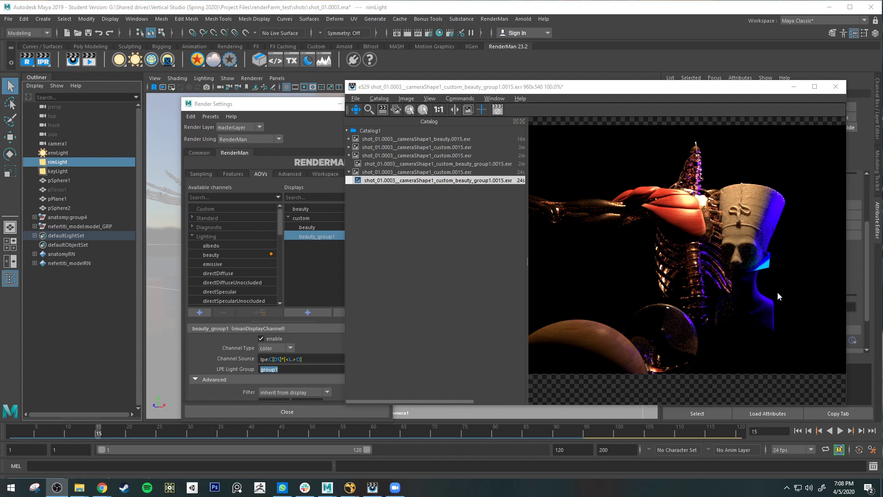
left_click(454, 164)
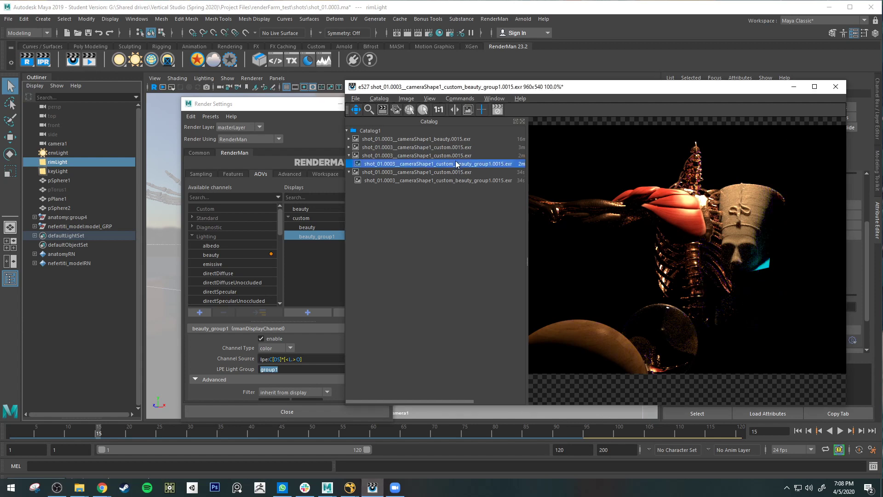
left_click(462, 181)
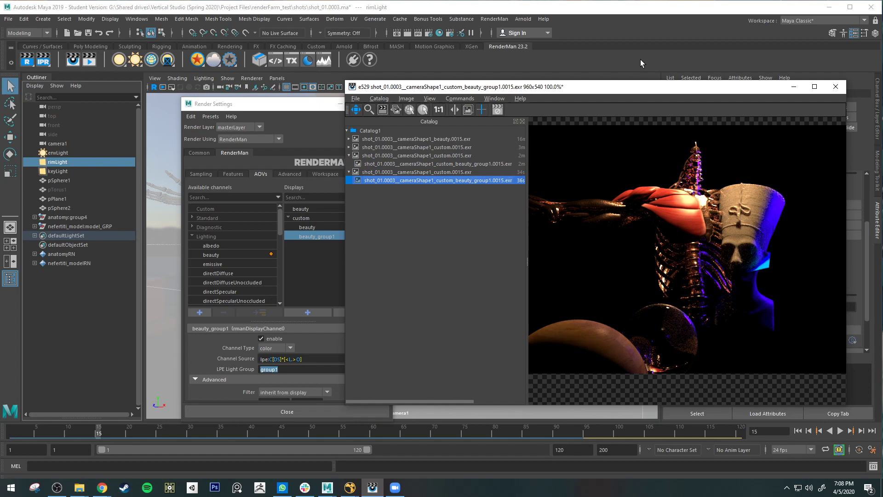
left_click_drag(604, 87, 360, 51)
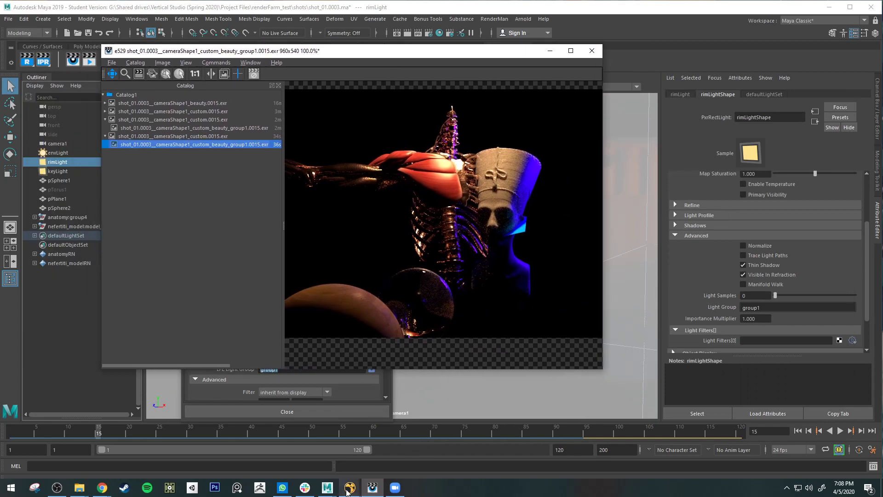
Step: Switch to Nuke and view the light-group Shuffle nodes fed by Read4 in turn
left_click(350, 487)
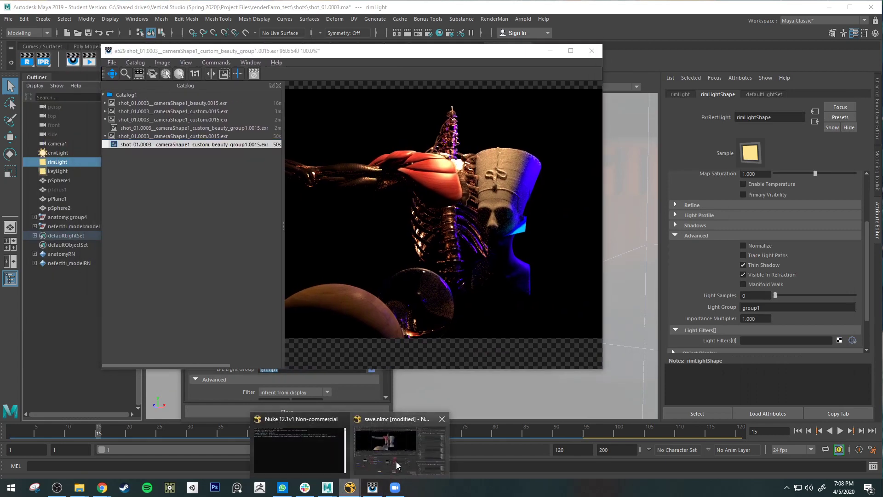
left_click(397, 466)
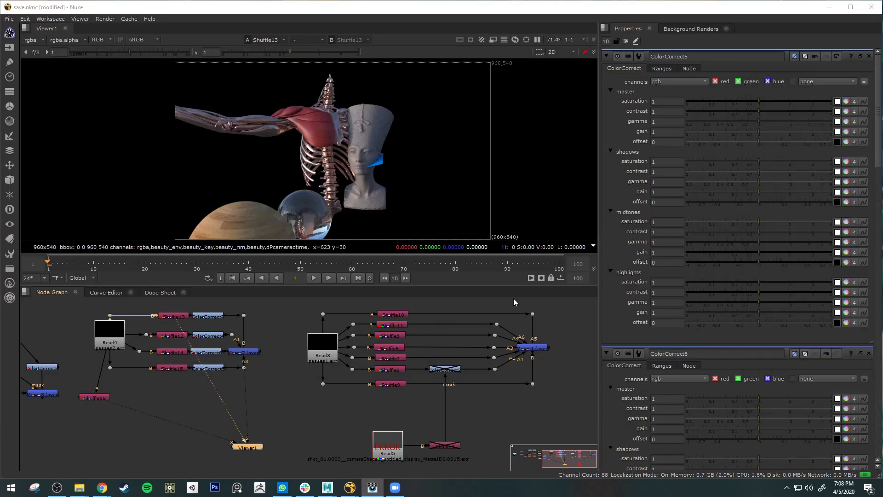
left_click(177, 316)
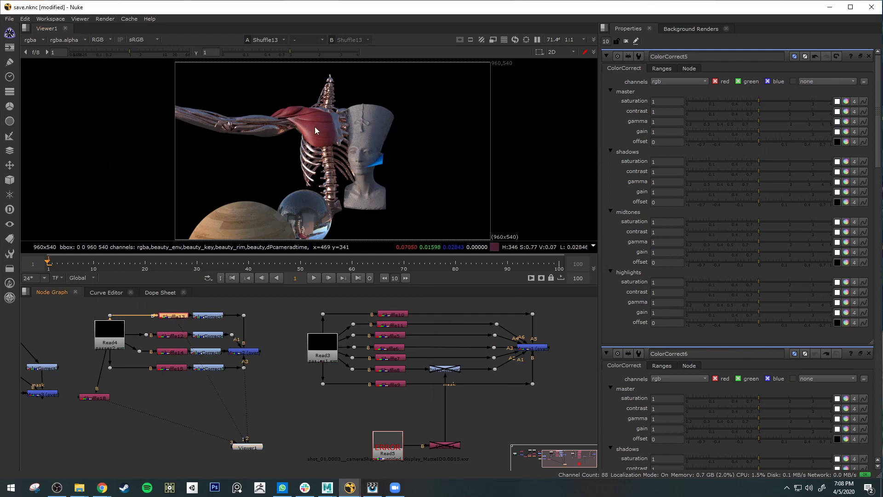
left_click(178, 336)
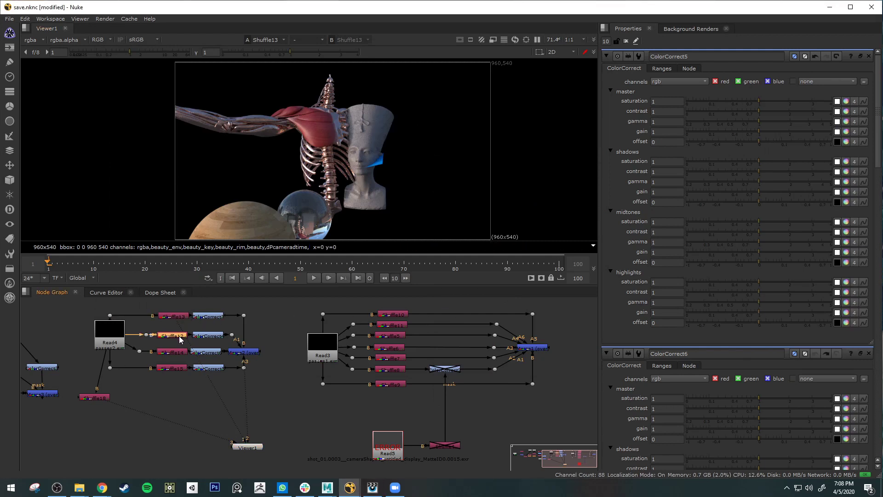
key("1")
left_click(178, 352)
key("1")
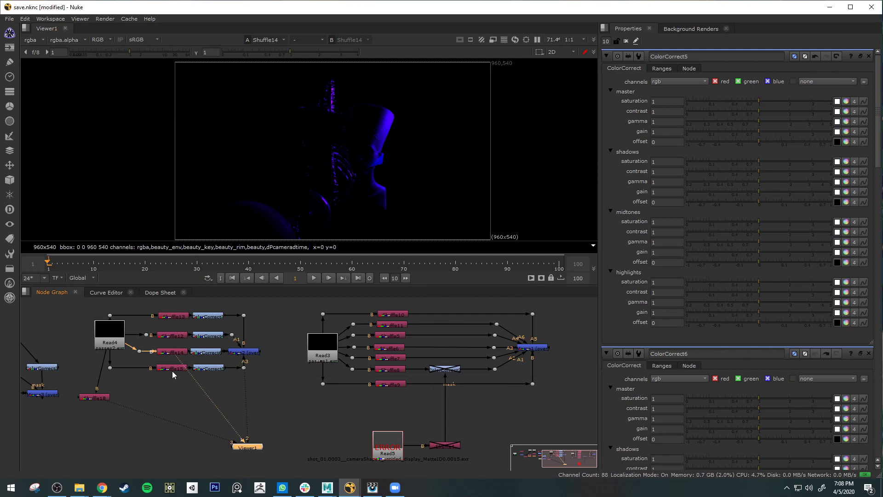
Step: Compare the key-light pass from Shuffle12 with the rim-light pass from Shuffle14, and view the combined Merge2 output
left_click(182, 334)
key("1")
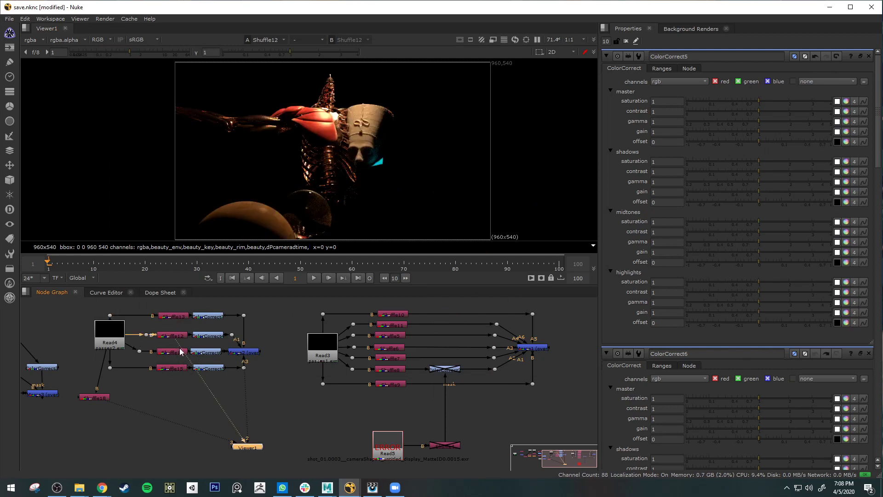
left_click(181, 351)
key("1")
left_click(242, 352)
key("1")
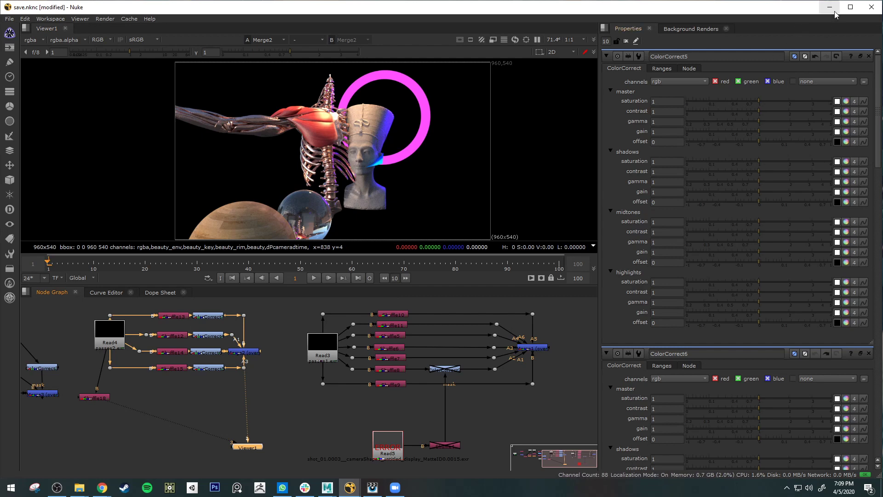
Step: Switch back to Maya, bring up the render settings and minimise the RenderMan image viewer
left_click_drag(882, 88, 389, 59)
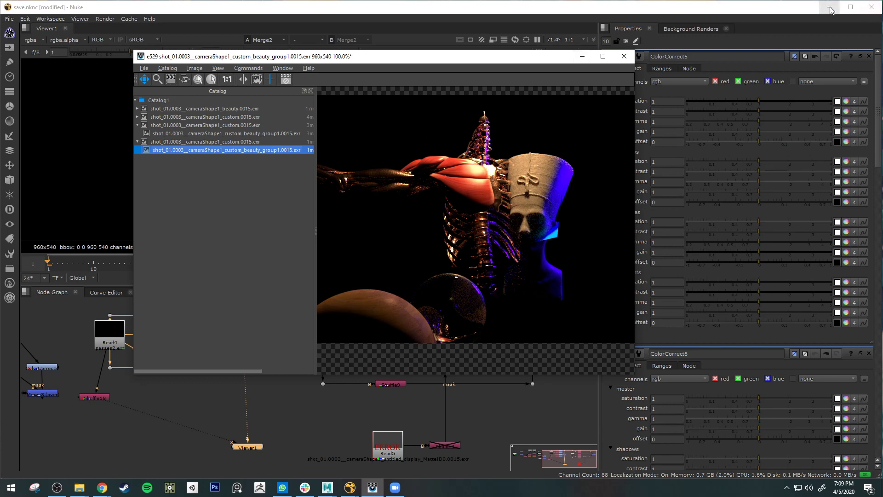
key("alt+Tab")
left_click_drag(385, 66, 626, 46)
left_click_drag(302, 107, 231, 99)
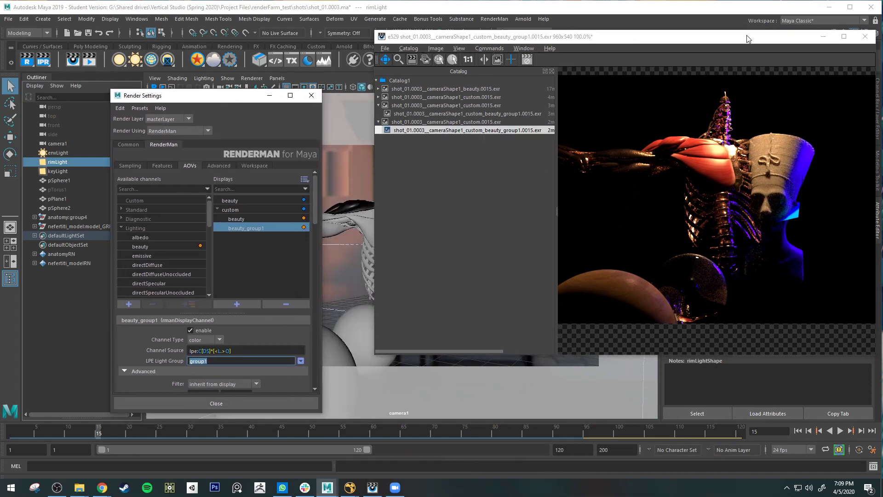
left_click_drag(832, 37, 571, 43)
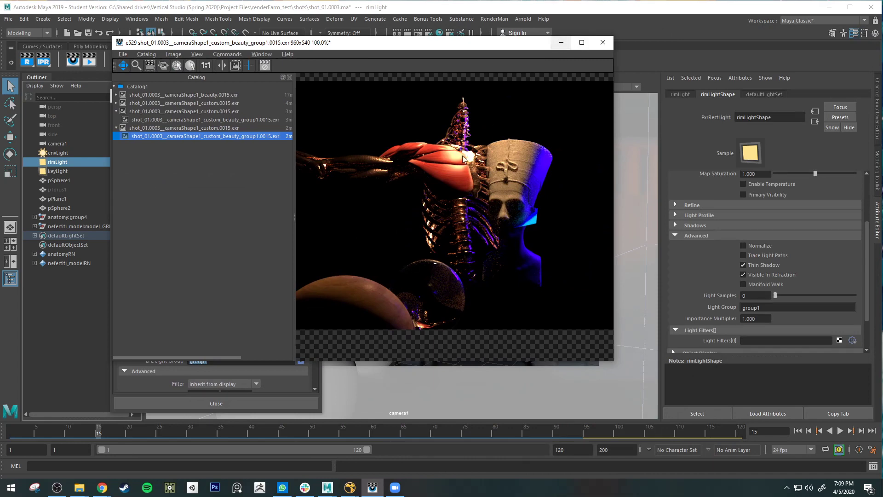
left_click(561, 43)
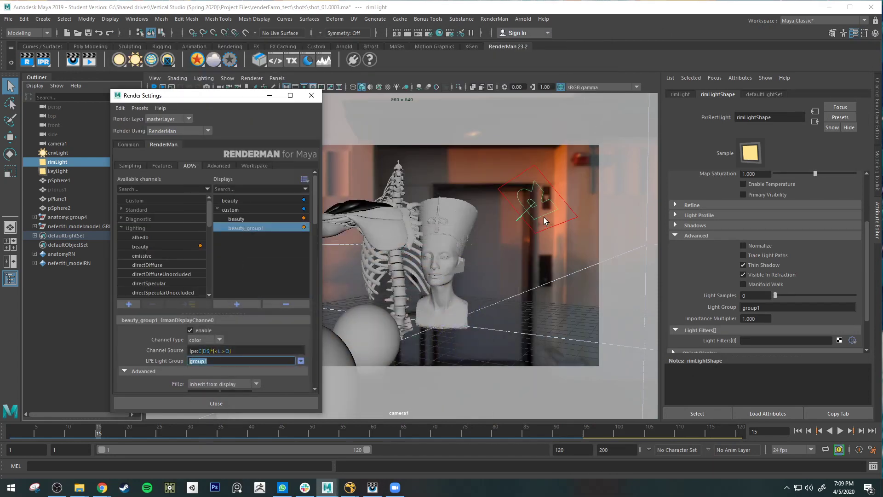
Step: Set the Light Group of rimLight to rim and that of keyLight to key
double_click(777, 307)
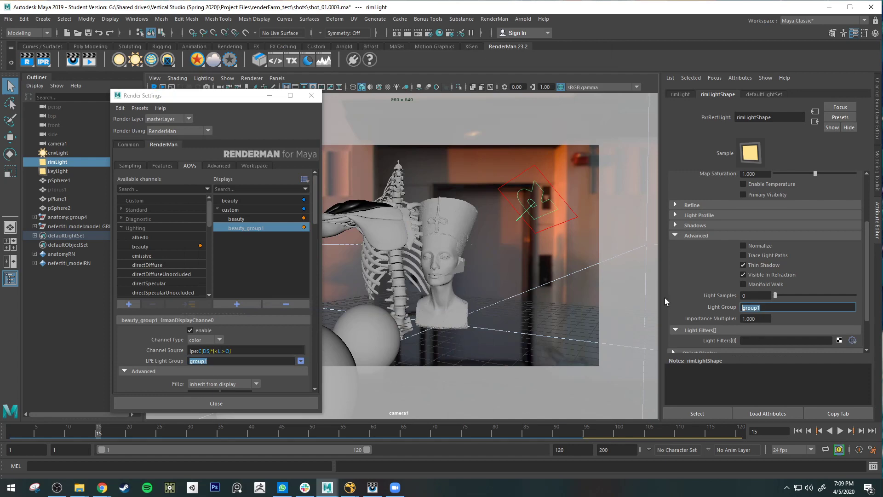
type("rim")
left_click_drag(244, 100, 587, 90)
left_click(64, 172)
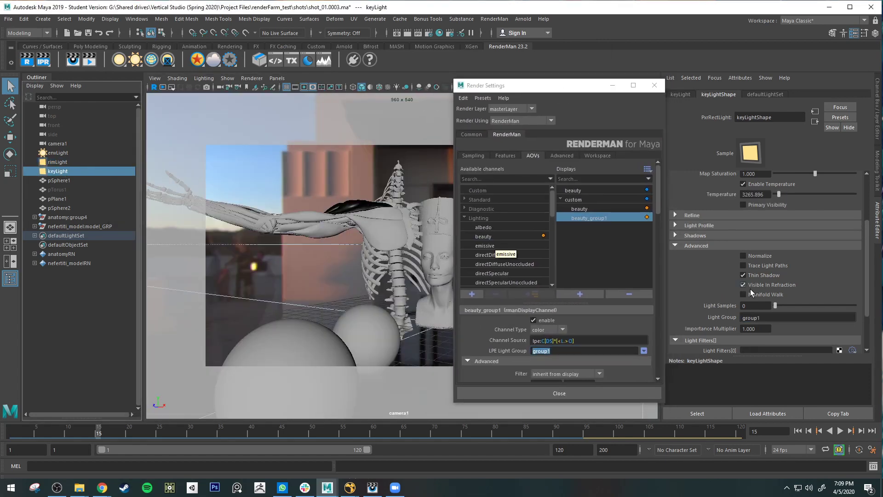
double_click(757, 318)
type("key")
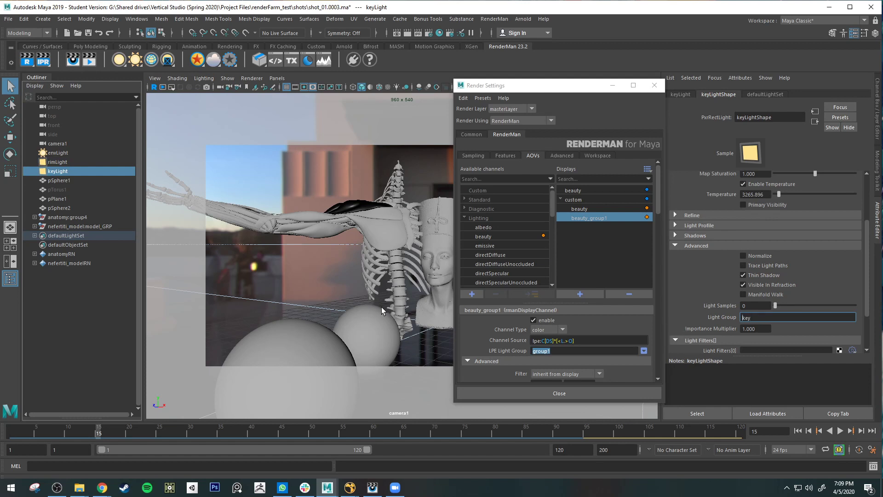
Step: Set envLight's Light Group to environment in its advanced attributes
left_click(64, 154)
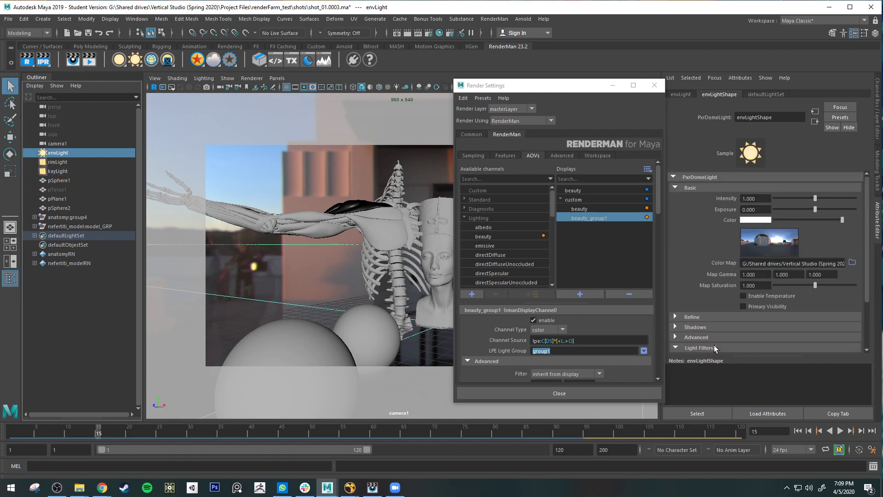
left_click(681, 252)
left_click(684, 273)
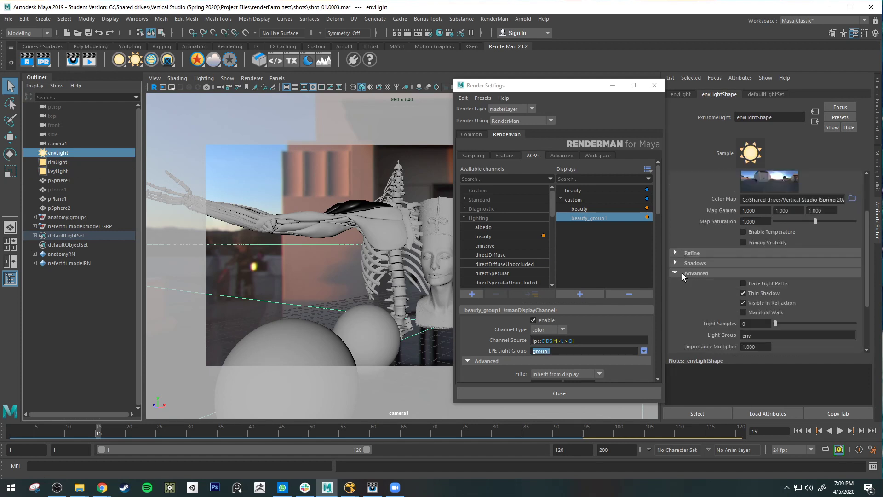
left_click(764, 265)
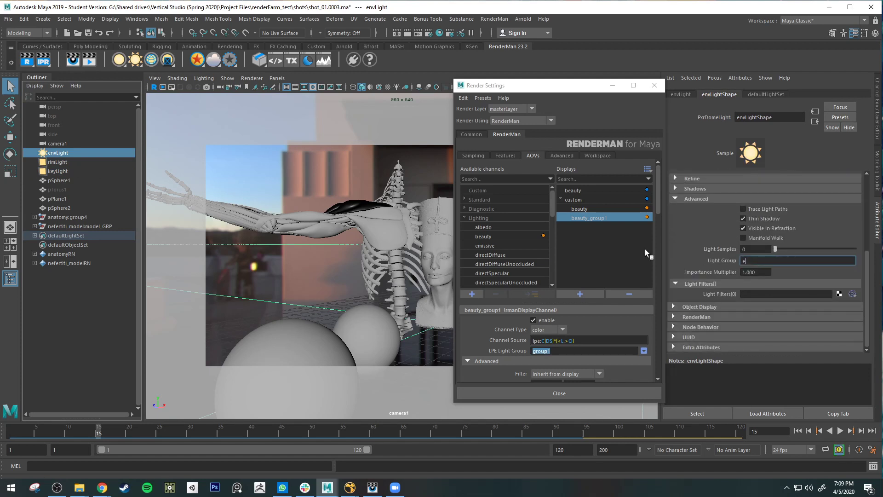
type("ironment")
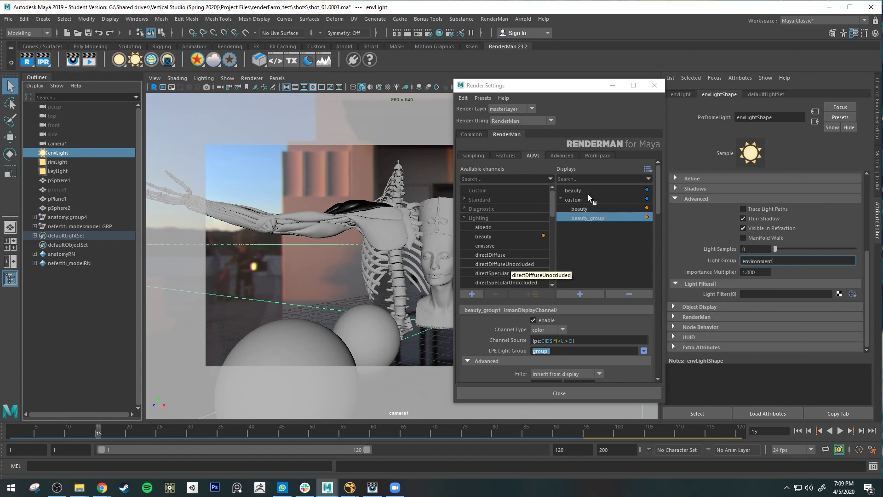
Step: Assign the key light group to the custom display's beauty_group1 channel
left_click(588, 218)
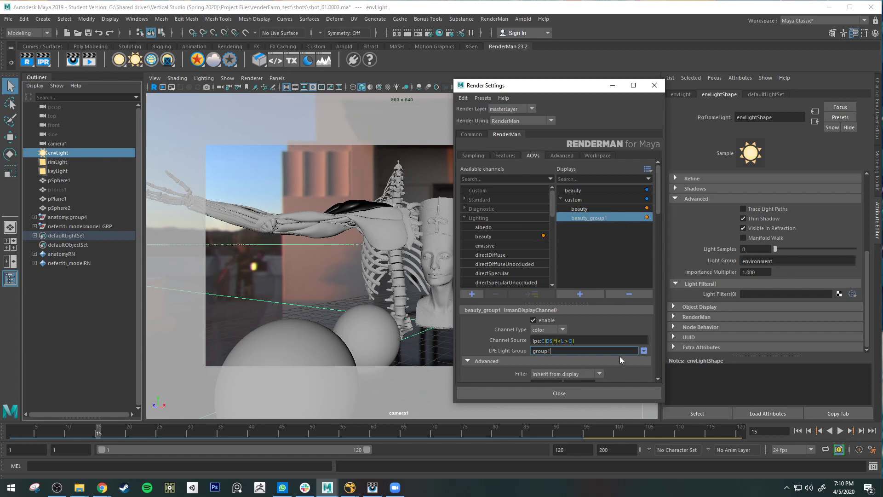
left_click_drag(575, 353, 446, 350)
left_click(645, 351)
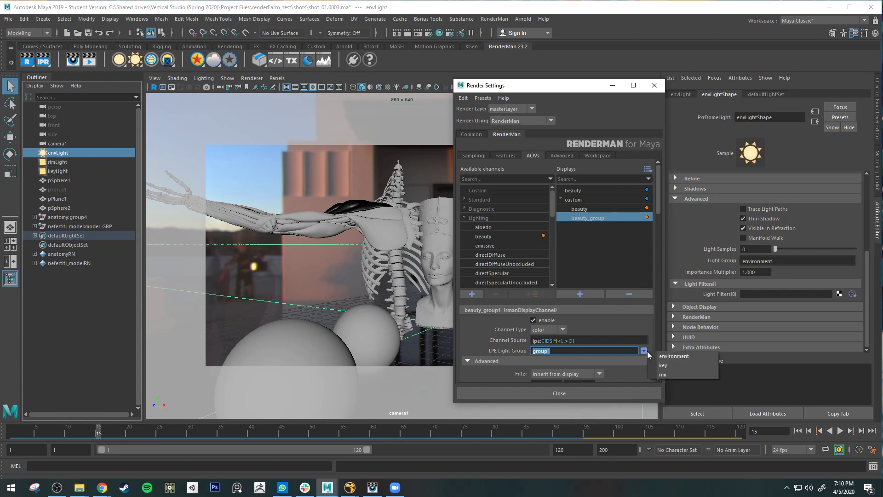
left_click(682, 366)
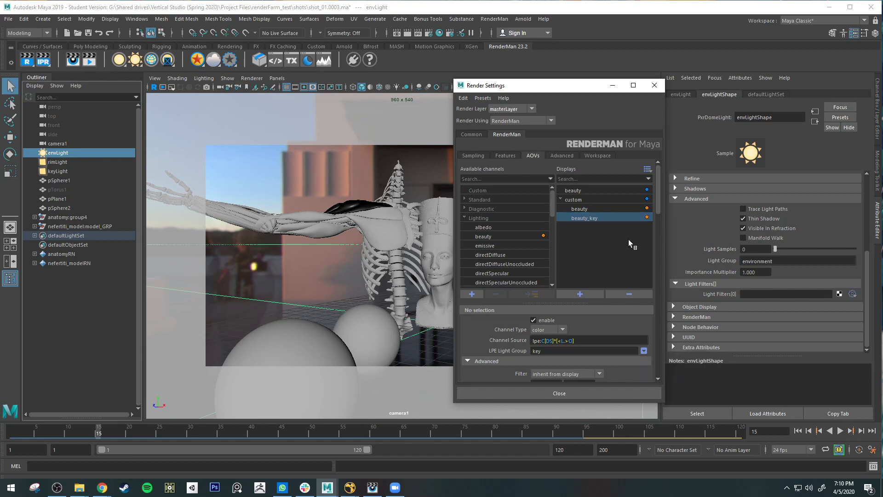
Step: Add two more copies of the beauty lighting channel to the custom display
left_click(488, 218)
left_click(575, 200)
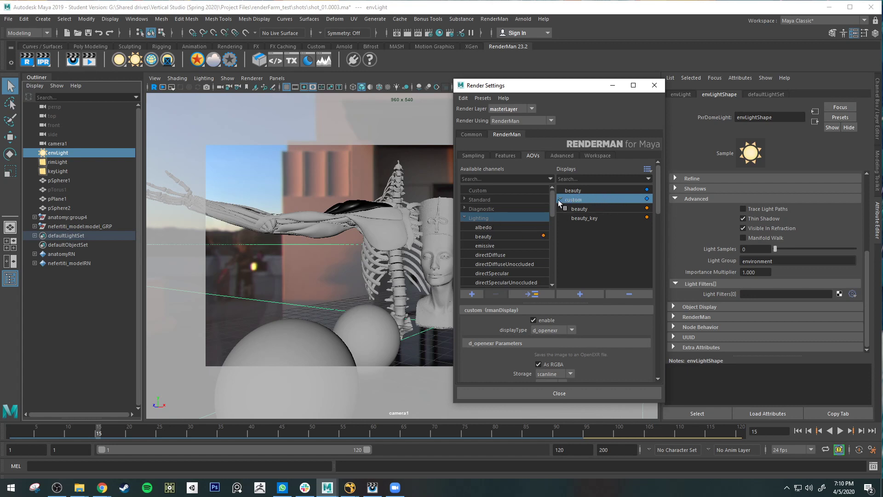
left_click(483, 237)
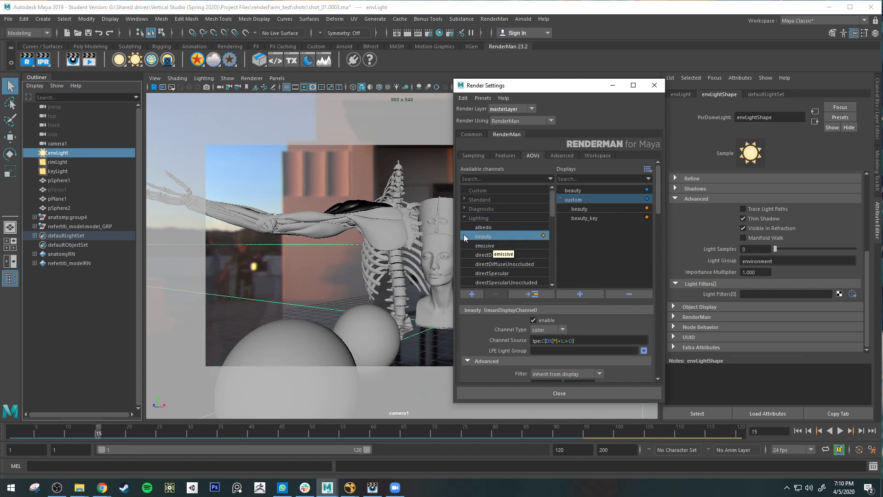
left_click(530, 295)
left_click(419, 248)
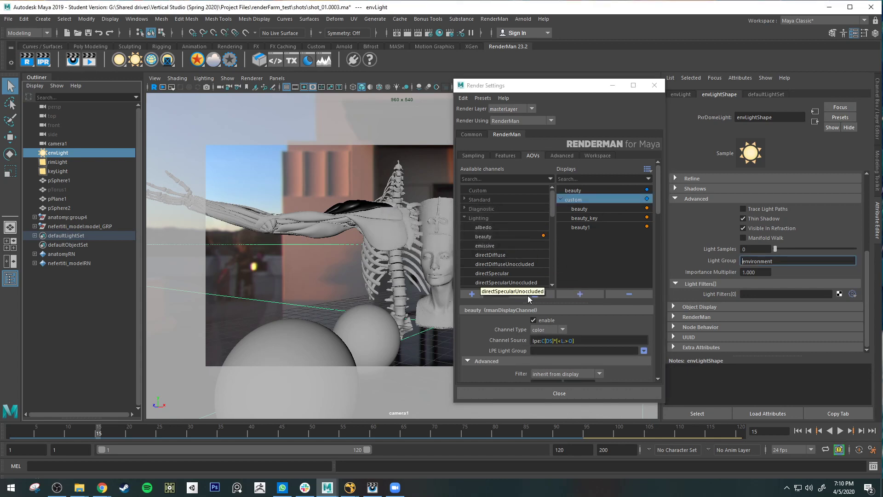
left_click(530, 295)
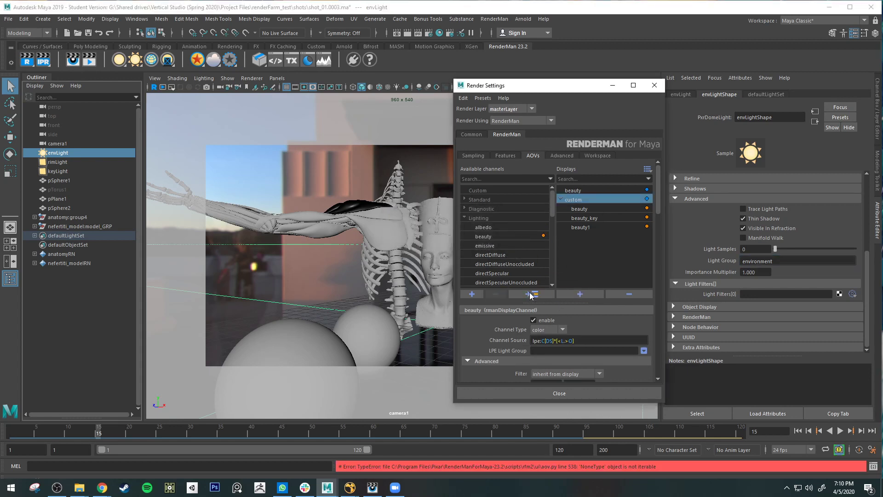
left_click(490, 219)
left_click(495, 236)
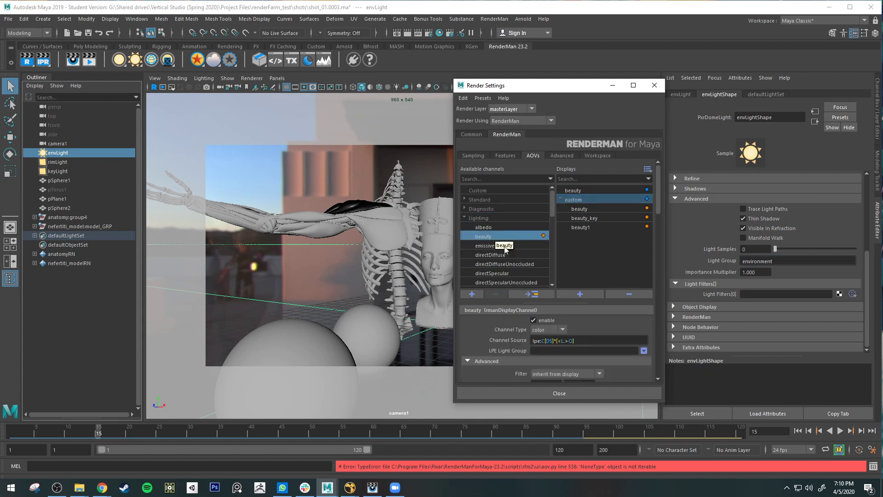
left_click(518, 293)
left_click(431, 251)
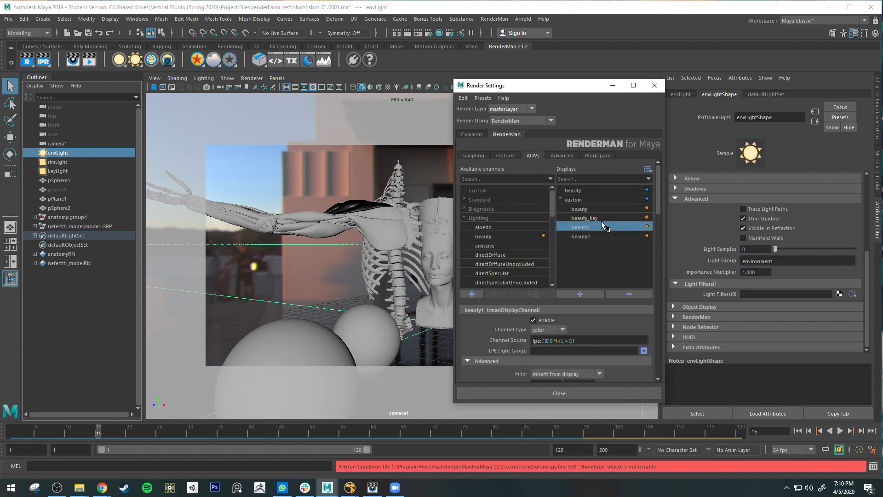
Step: Assign the rim light group to the custom display's beauty1 channel and the environment light group to beauty2
left_click(585, 228)
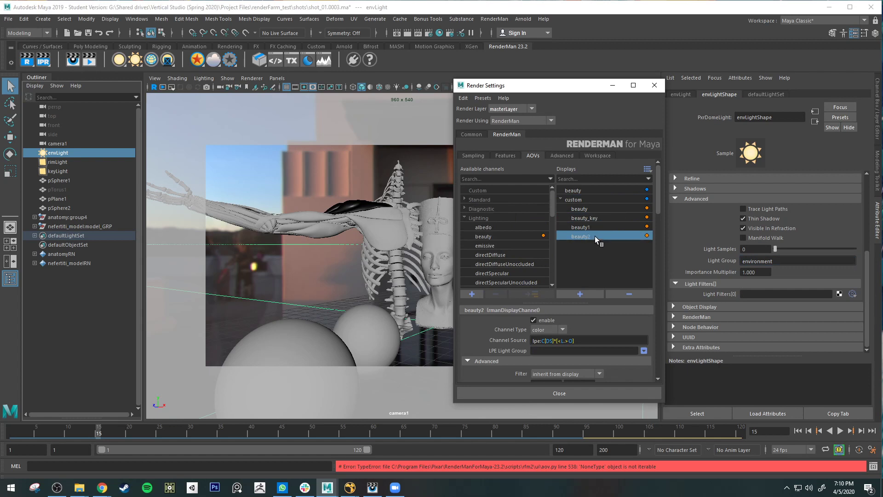
left_click(644, 350)
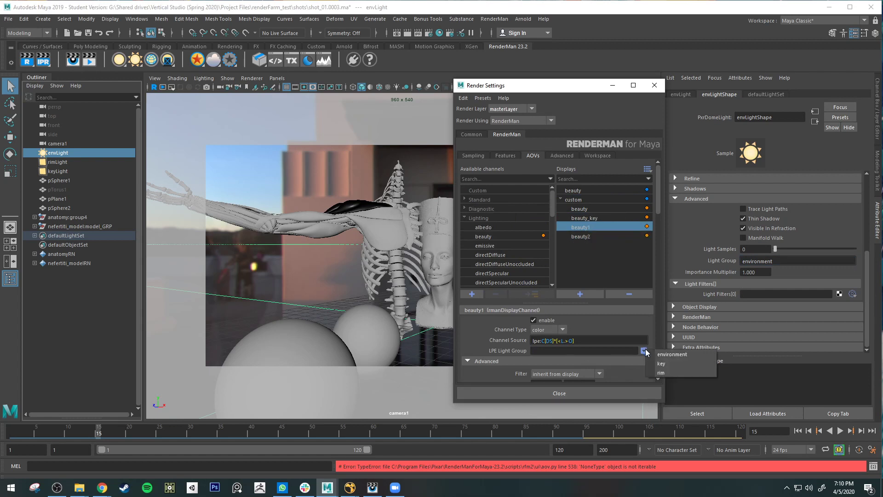
left_click(678, 372)
left_click(593, 235)
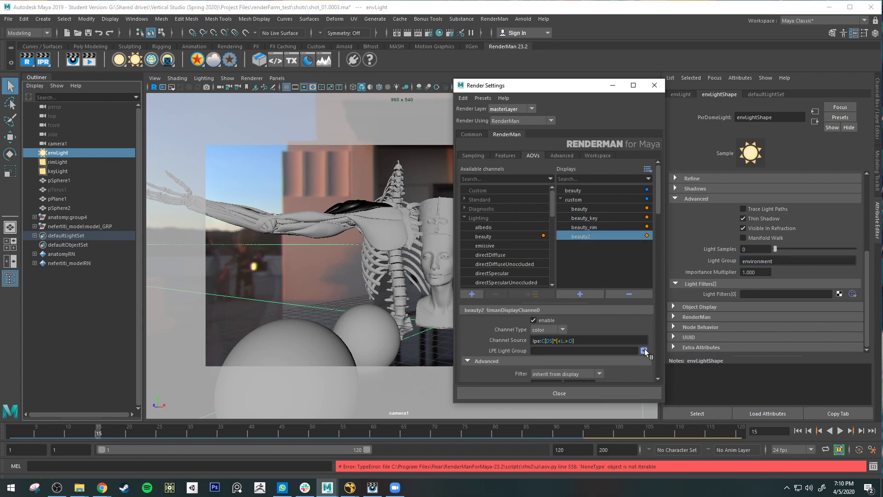
left_click(644, 350)
left_click(676, 354)
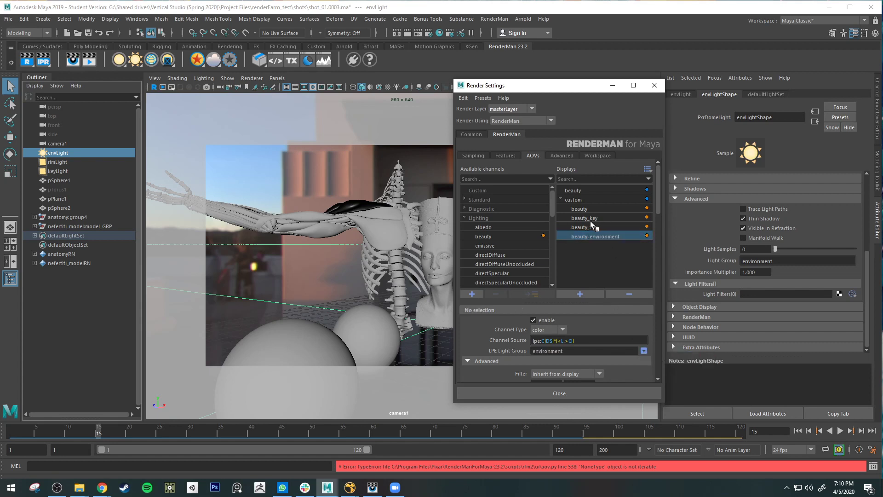
left_click(594, 236)
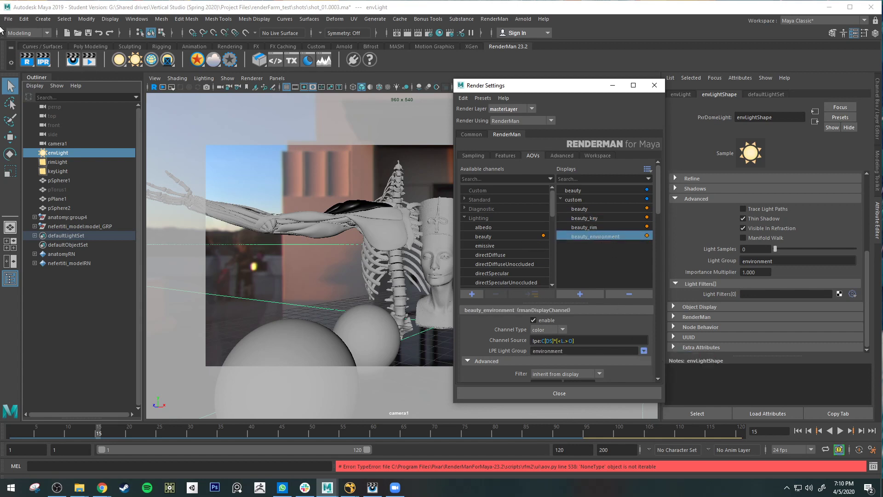
left_click(743, 261)
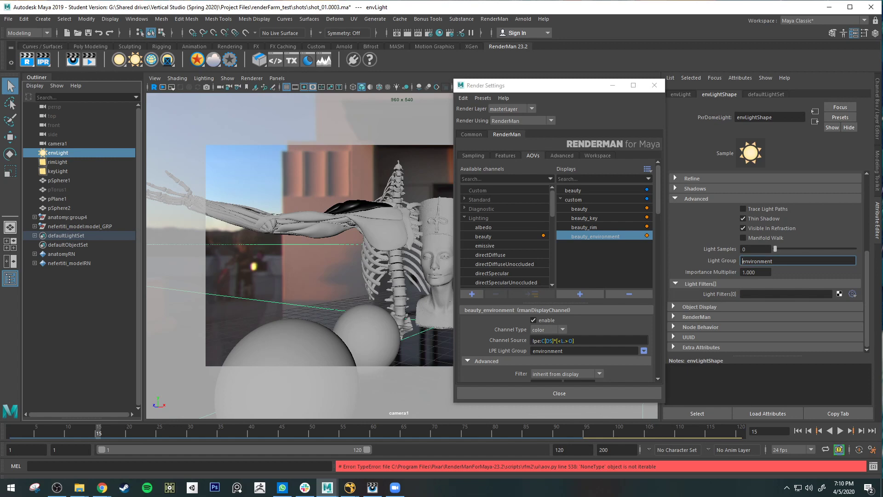
Step: Switch to the RenderMan image viewer and compare the latest render's beauty_key, beauty_rim and beauty_environment passes
key("alt+Tab")
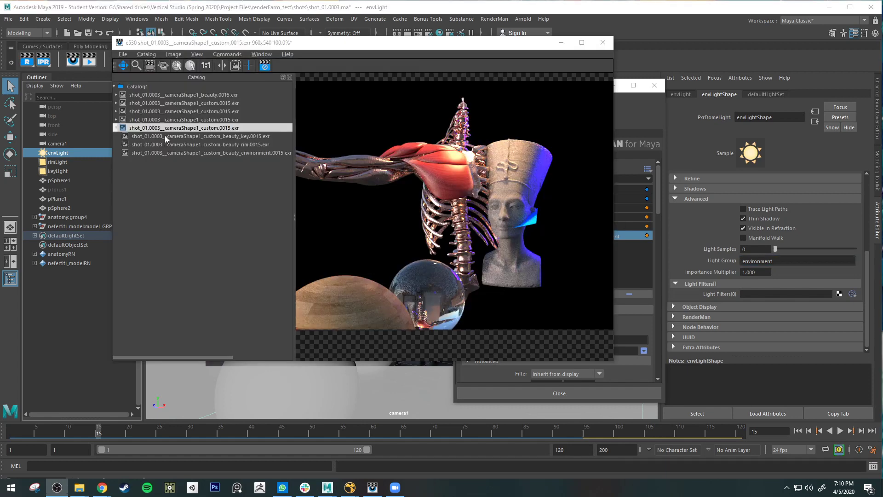
left_click(164, 136)
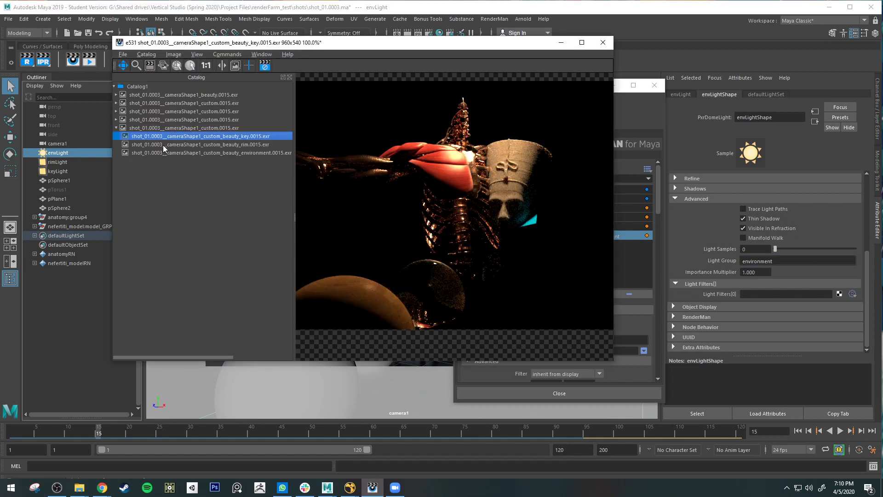
left_click(163, 145)
left_click(162, 153)
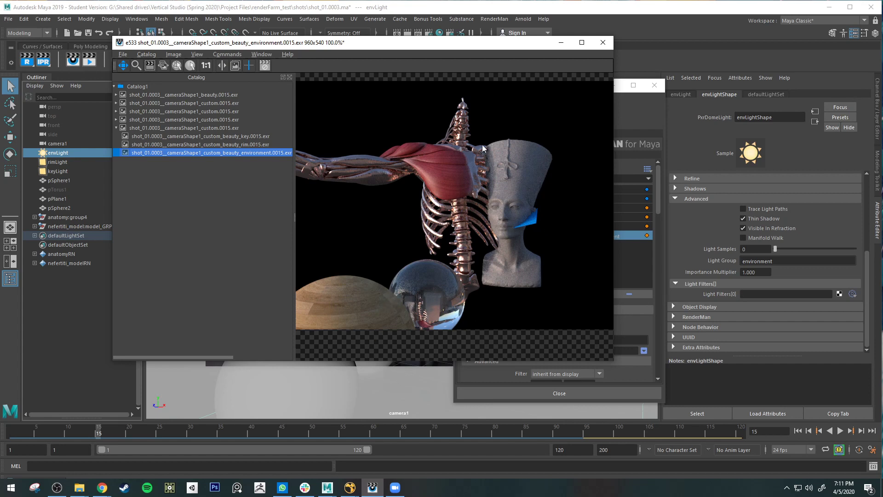
left_click_drag(485, 44, 301, 52)
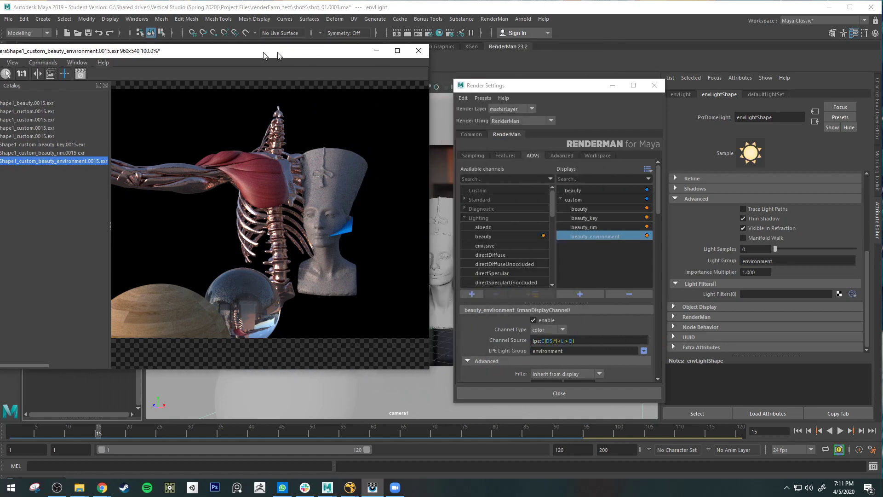
left_click_drag(278, 56, 454, 51)
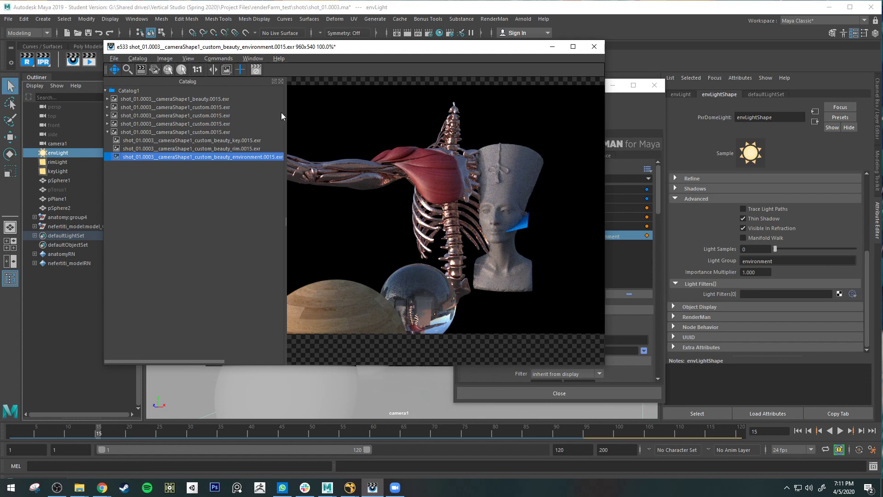
left_click(227, 148)
left_click(232, 157)
left_click(236, 140)
left_click(244, 149)
left_click(245, 157)
Step: Examine the beauty_group1 and motionVectors passes of the earlier custom renders in the catalog
left_click_drag(391, 51, 340, 82)
left_click(56, 147)
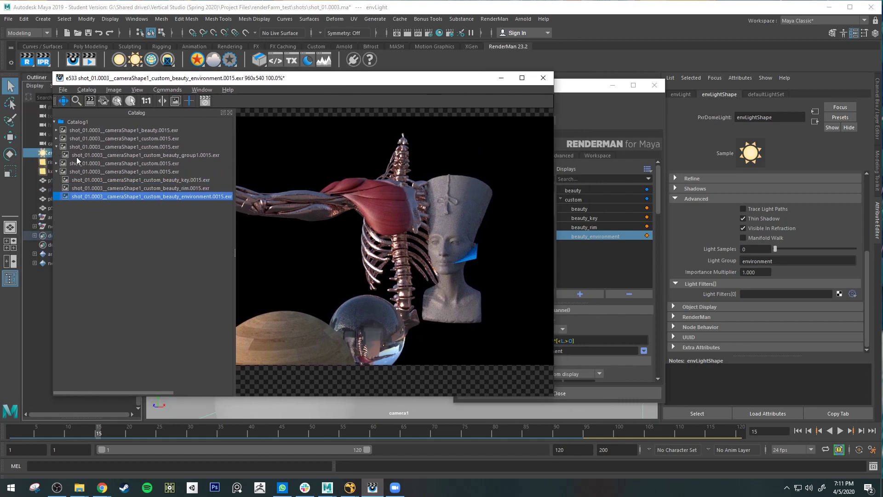
left_click(134, 156)
left_click(56, 147)
left_click(56, 139)
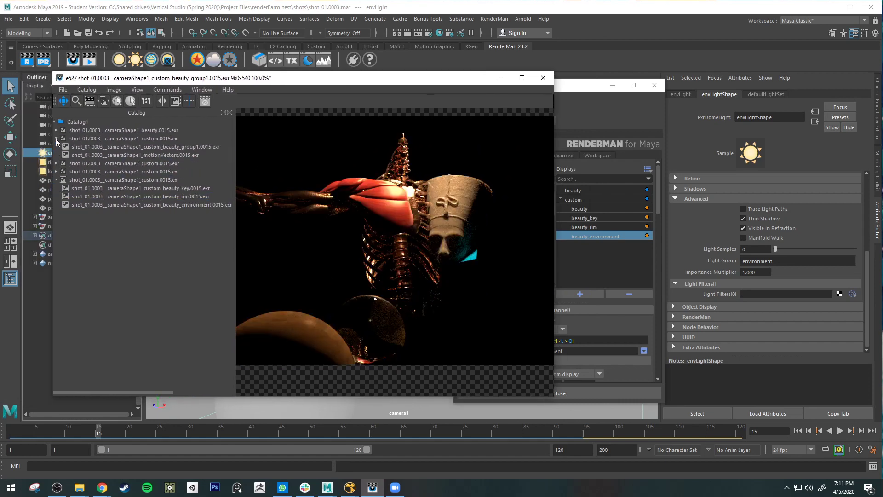
left_click(102, 155)
left_click(131, 146)
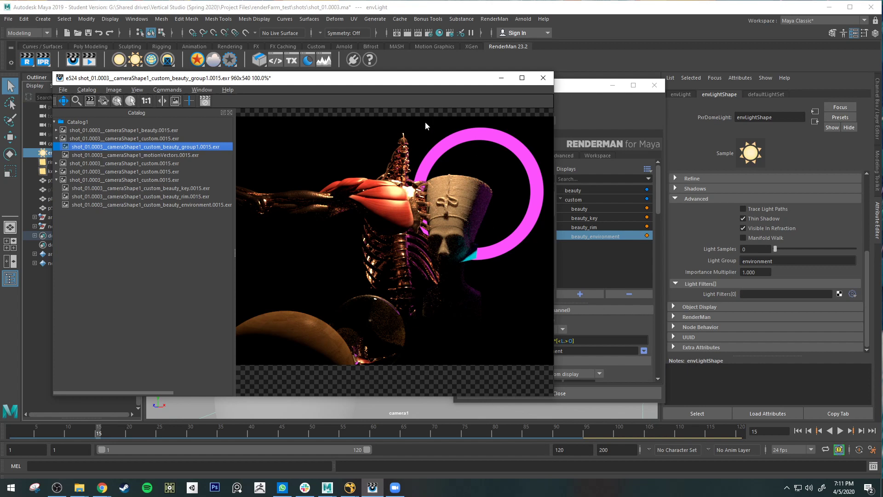
Step: Restore Maya and arrange the image viewer and the render settings side by side
left_click_drag(440, 76, 431, 94)
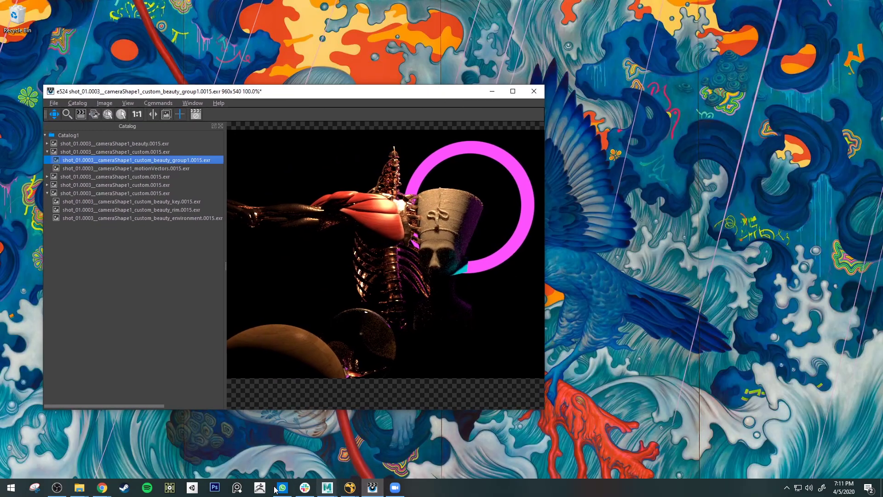
left_click(328, 487)
left_click(391, 472)
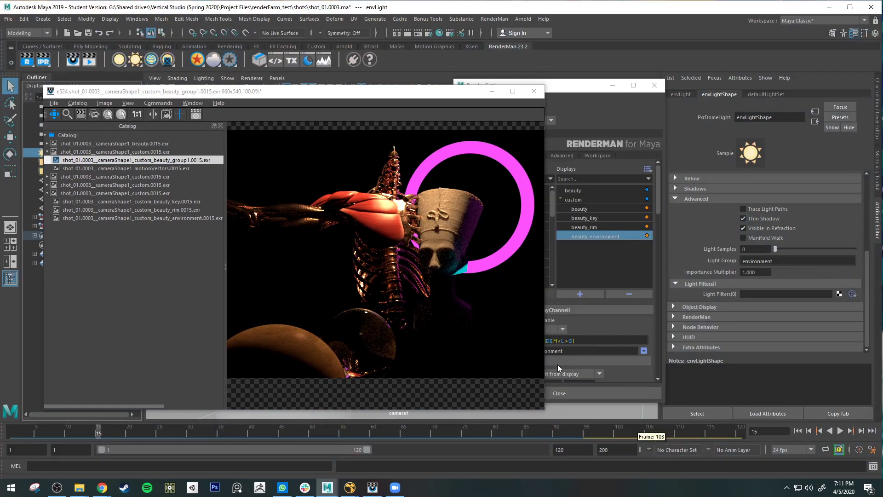
left_click_drag(650, 89, 668, 91)
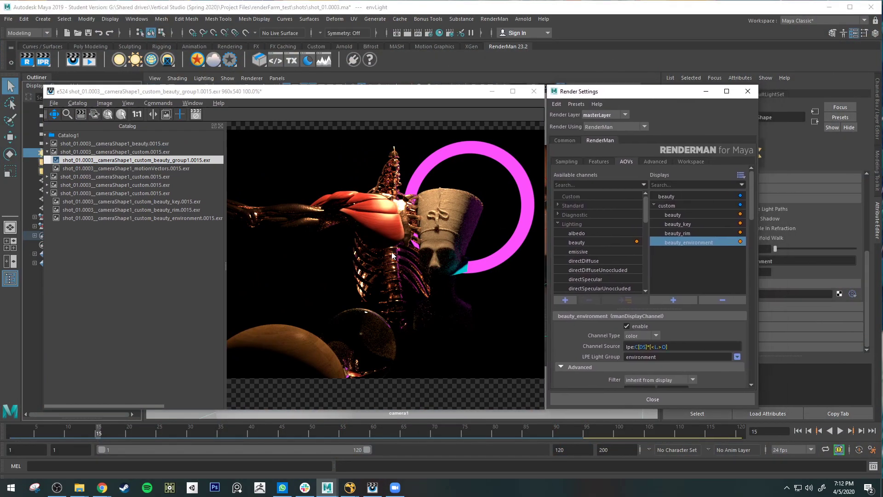
left_click_drag(339, 98, 342, 90)
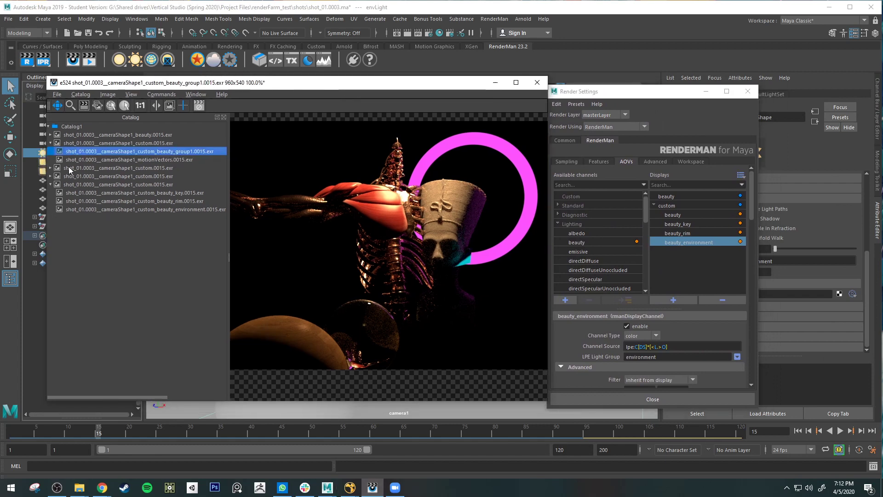
Step: Collapse the expanded custom renders in the image viewer's catalog
left_click(49, 186)
left_click(50, 184)
left_click(52, 144)
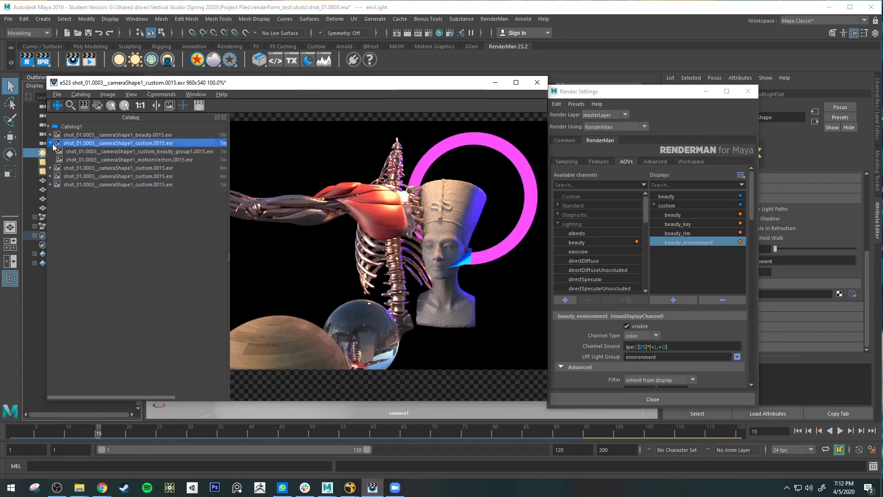
left_click(51, 144)
Step: Unhide pTorus1 and render the current frame again with RenderMan
left_click_drag(249, 84, 460, 103)
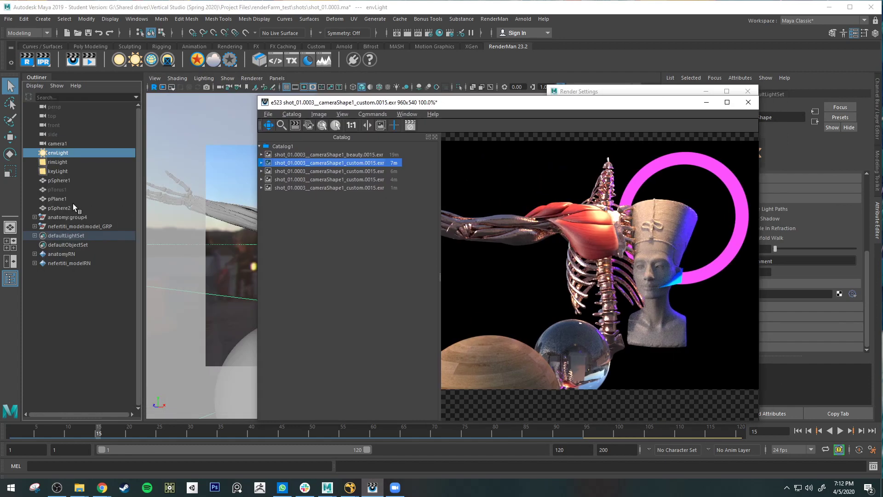
left_click(65, 191)
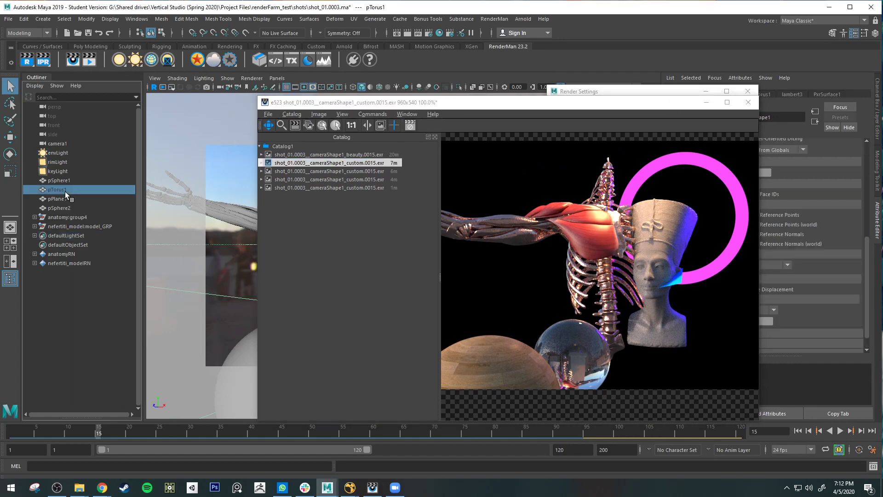
key("shift+h")
left_click_drag(530, 108, 311, 96)
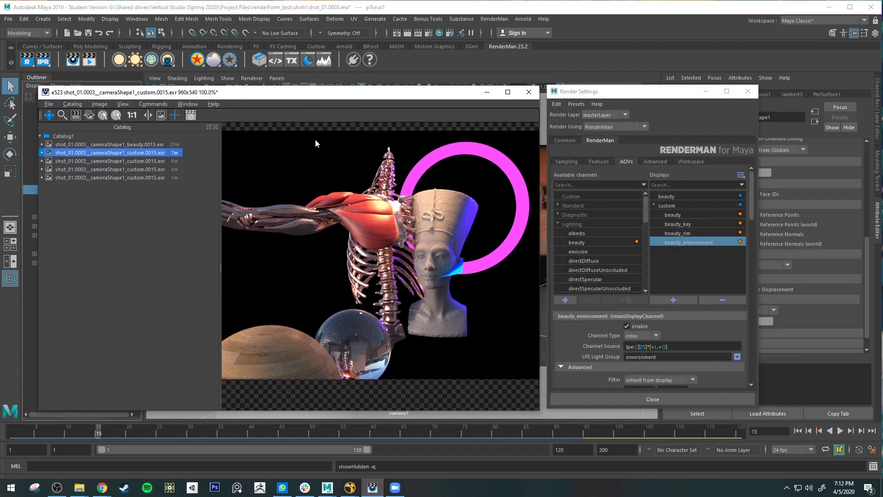
left_click(27, 60)
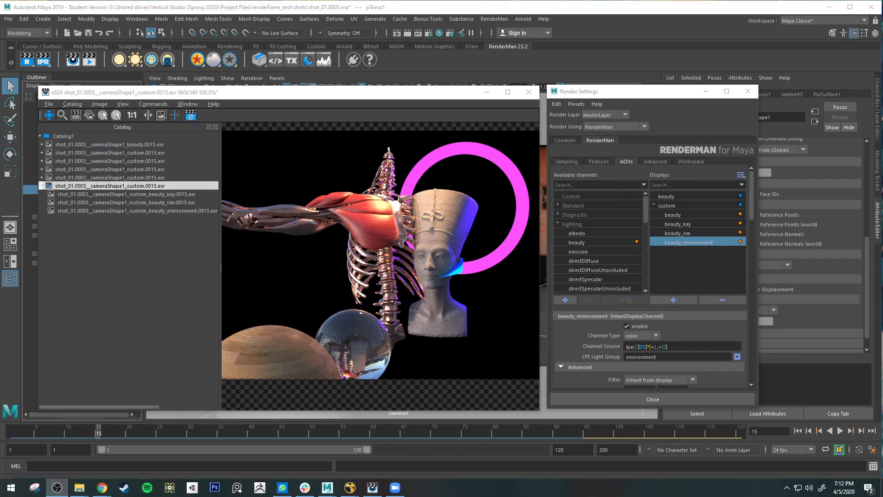
Step: Compare the key, rim and environment beauty passes of the render that includes the torus, then return to its full custom image
left_click(116, 194)
left_click(118, 203)
left_click(121, 211)
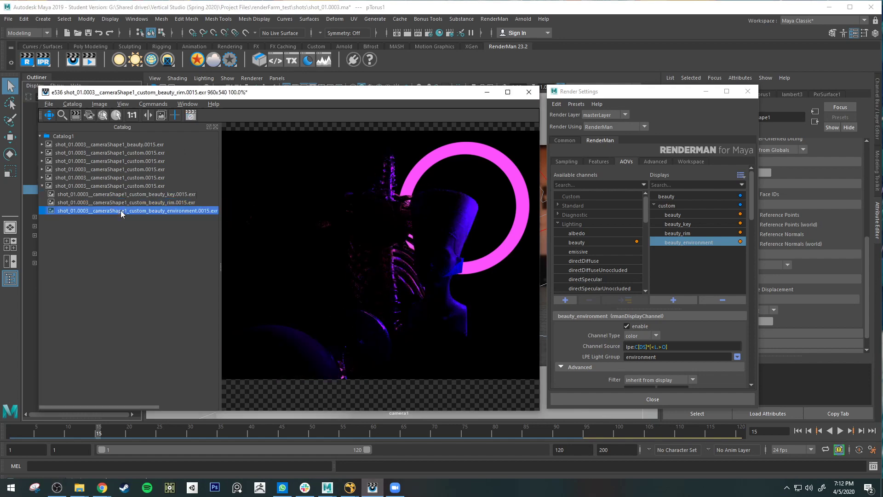
left_click(148, 194)
left_click(152, 202)
left_click(156, 210)
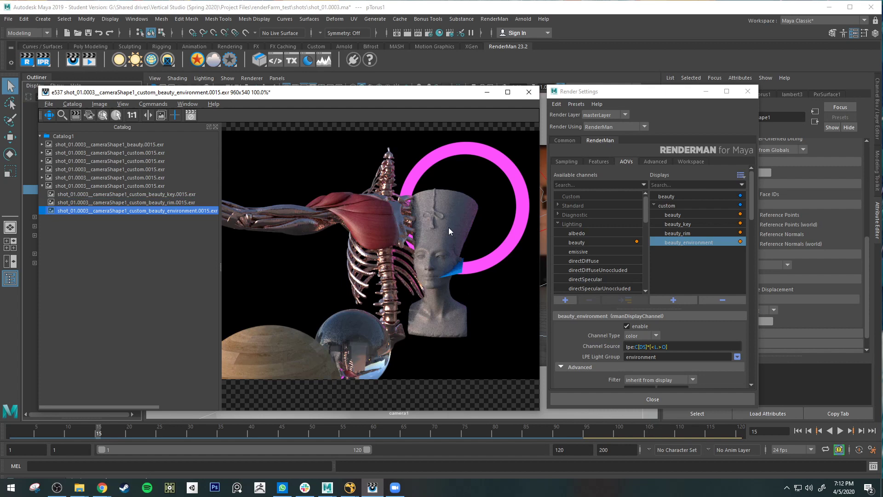
left_click(184, 194)
left_click(184, 211)
left_click(109, 185)
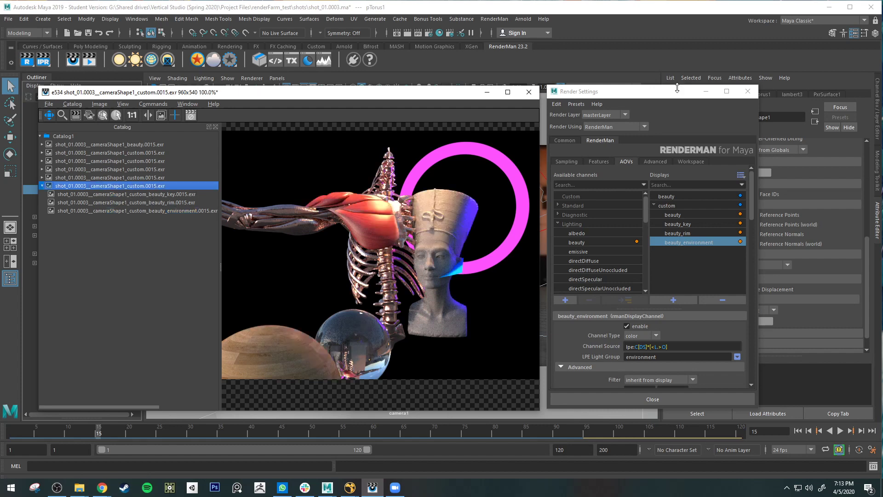
Step: Inspect the Channel Source expression of beauty_environment and the settings of the available beauty lighting channel
left_click_drag(677, 88, 656, 92)
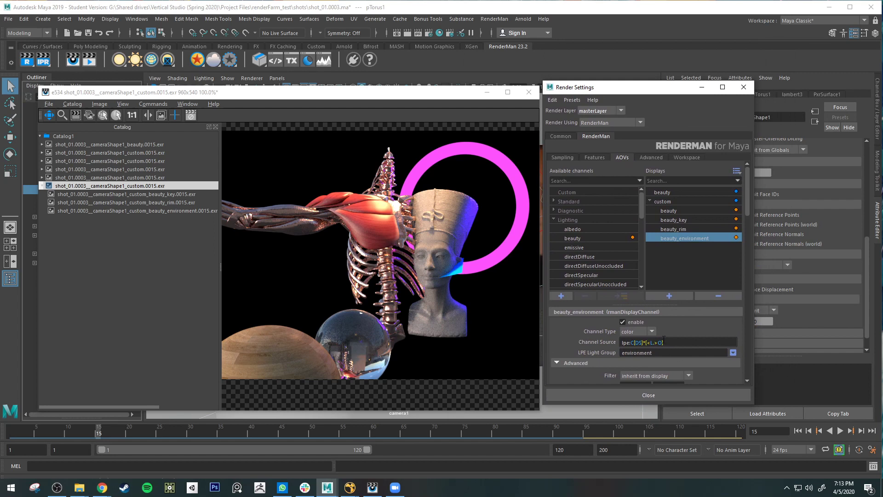
left_click(678, 342)
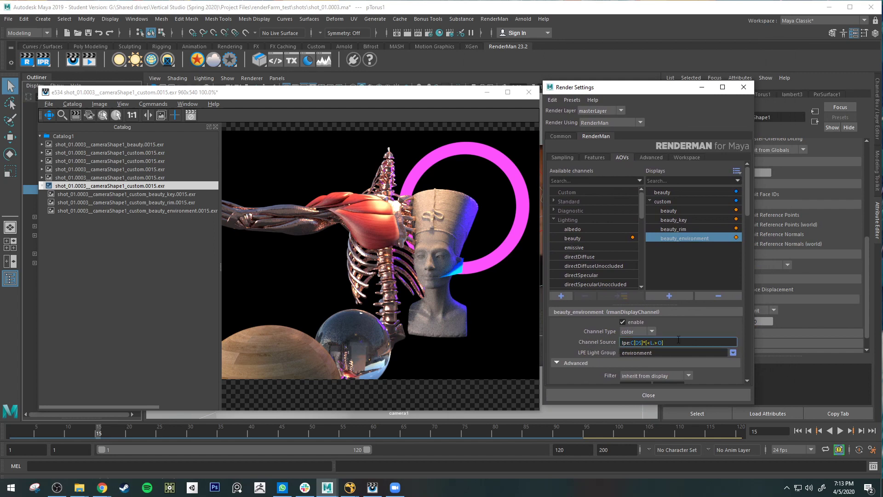
left_click_drag(677, 340, 598, 339)
left_click(696, 343)
left_click(597, 227)
left_click(584, 238)
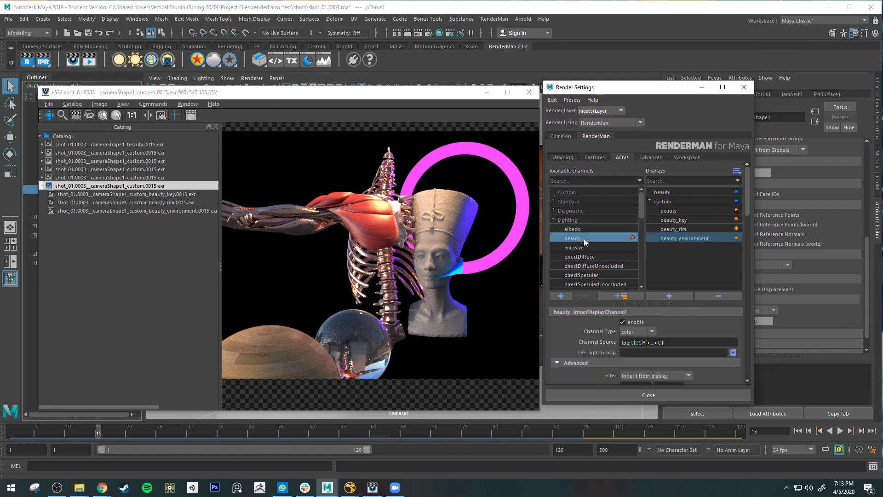
Step: Add the directDiffuse, directSpecular and subsurface lighting channels to the custom display
left_click(670, 211)
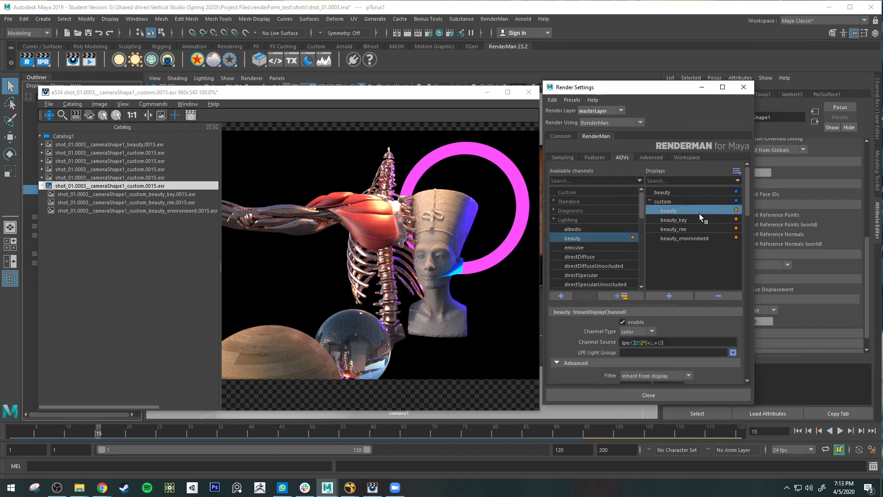
left_click_drag(699, 213, 609, 267)
left_click(592, 256)
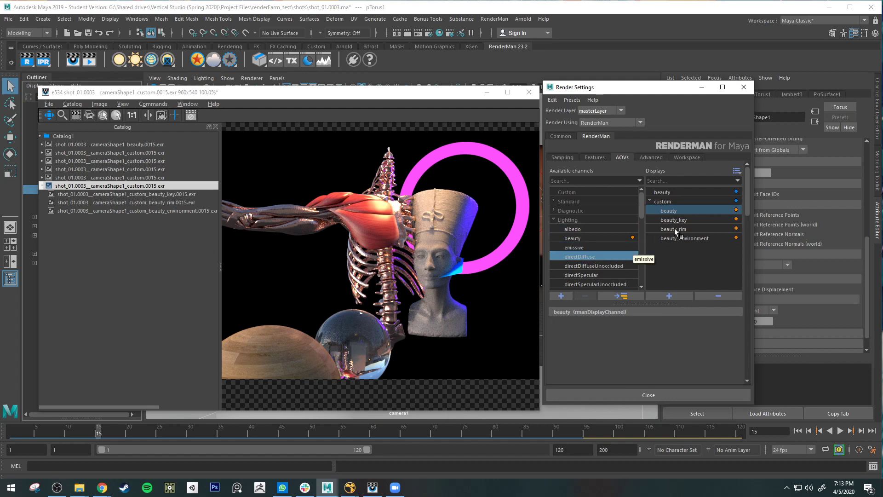
left_click(677, 201)
left_click(598, 274, "ctrl")
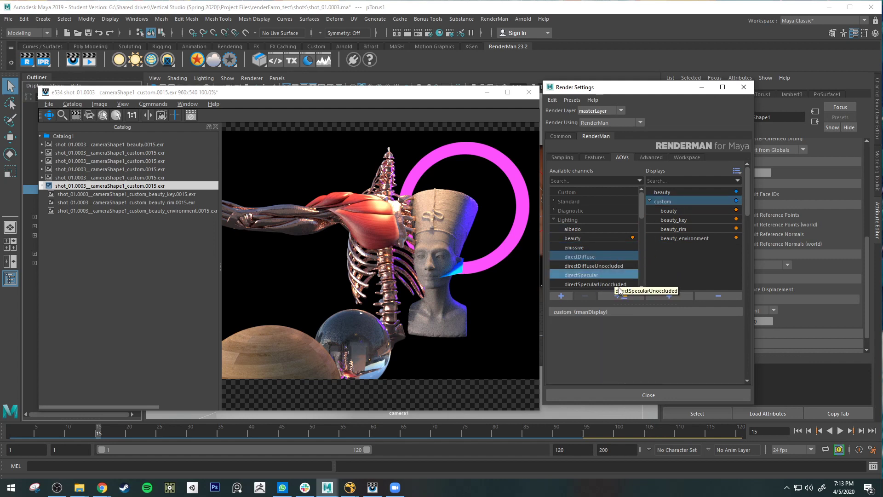
left_click_drag(612, 276, 678, 201)
left_click_drag(639, 254, 684, 203)
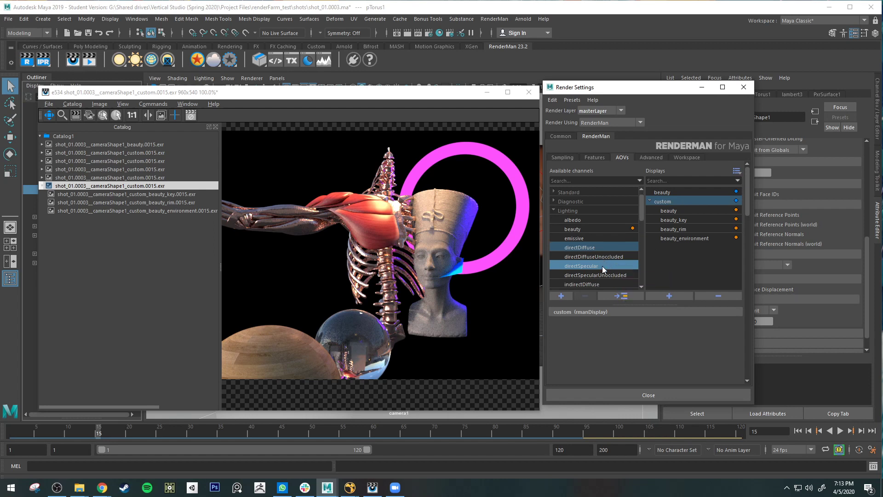
scroll(602, 266, "down", 1)
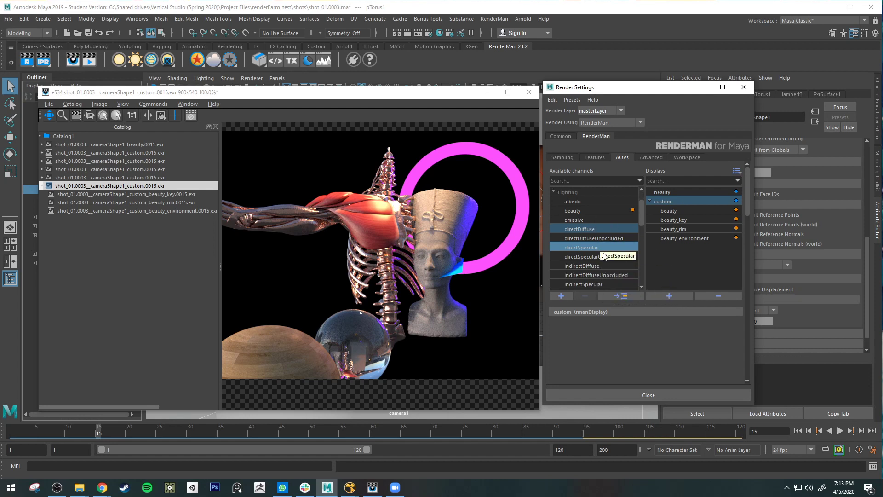
scroll(603, 253, "down", 3)
left_click_drag(587, 220, 683, 247)
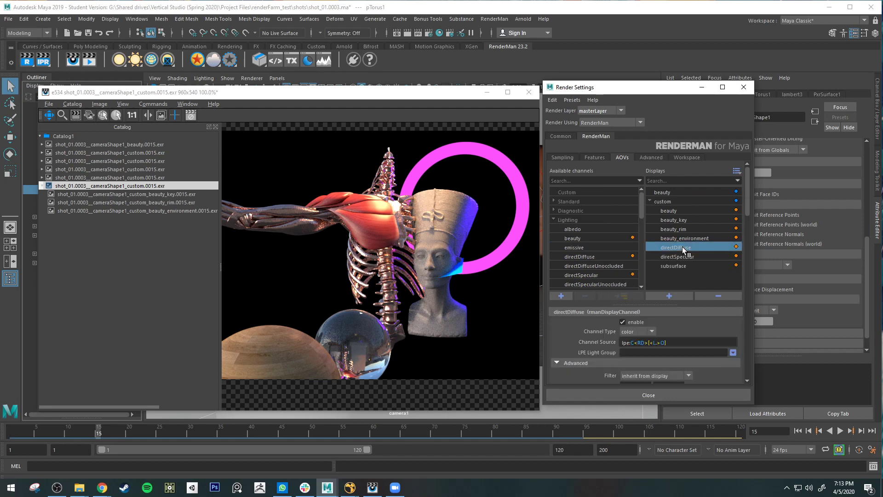
Step: Magnify the screen to 300% and compare the Channel Source expressions of beauty, directDiffuse, directSpecular and subsurface
left_click(673, 211)
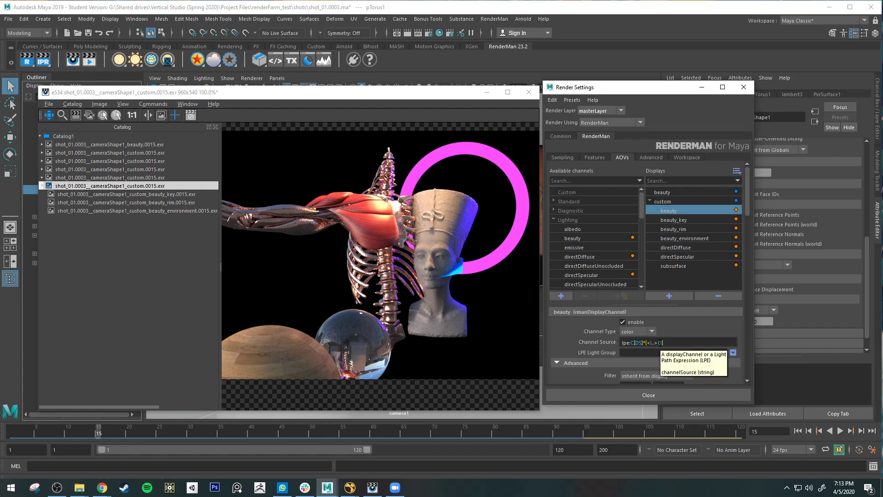
key("super+plus")
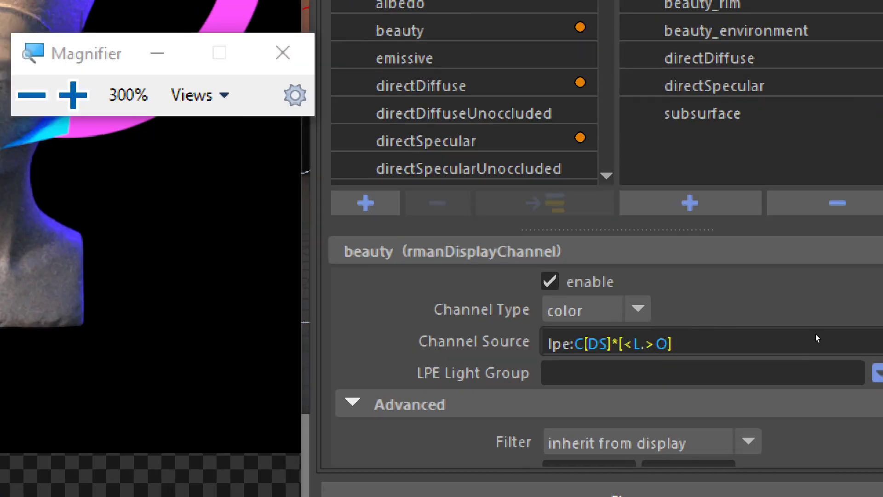
left_click(696, 340)
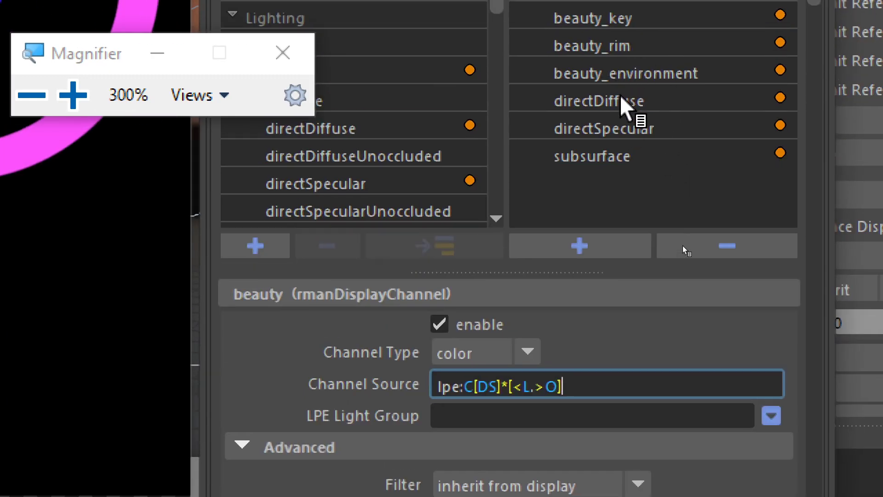
left_click(619, 95)
left_click(621, 128)
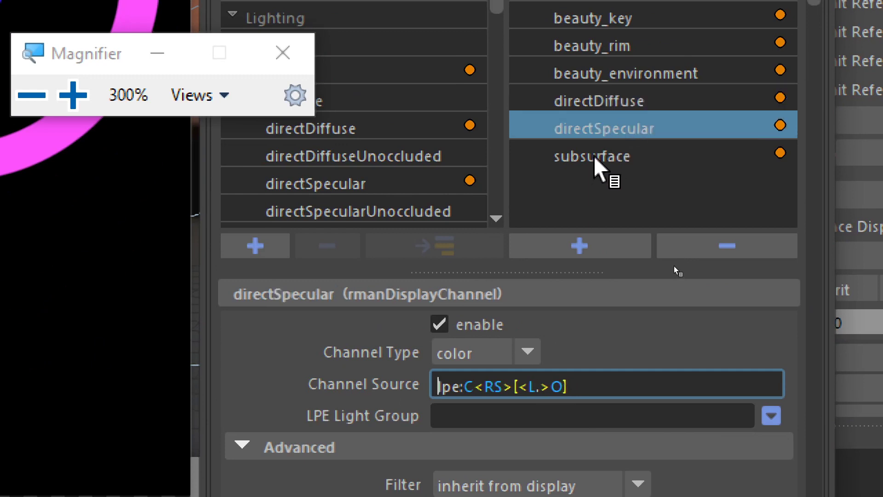
left_click(594, 157)
left_click(644, 128)
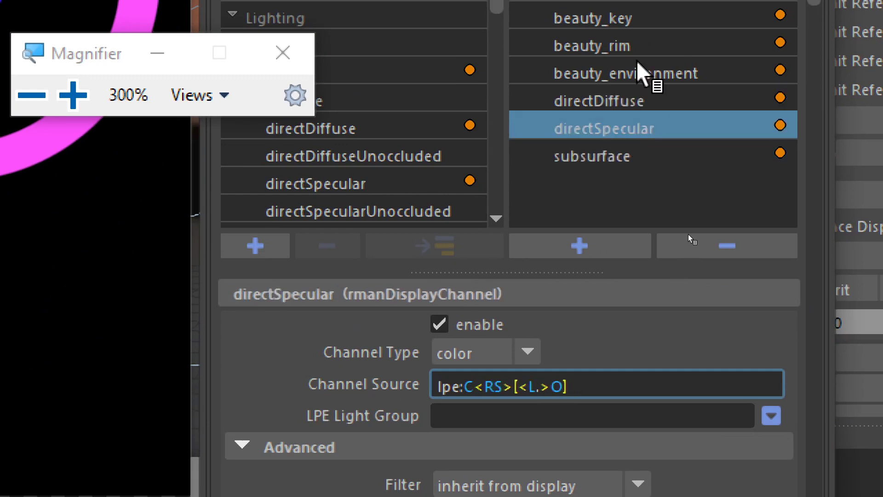
Step: Review the source expressions and light groups of the custom display's channels, from beauty and beauty_key through to subsurface
left_click(626, 29)
left_click(628, 27)
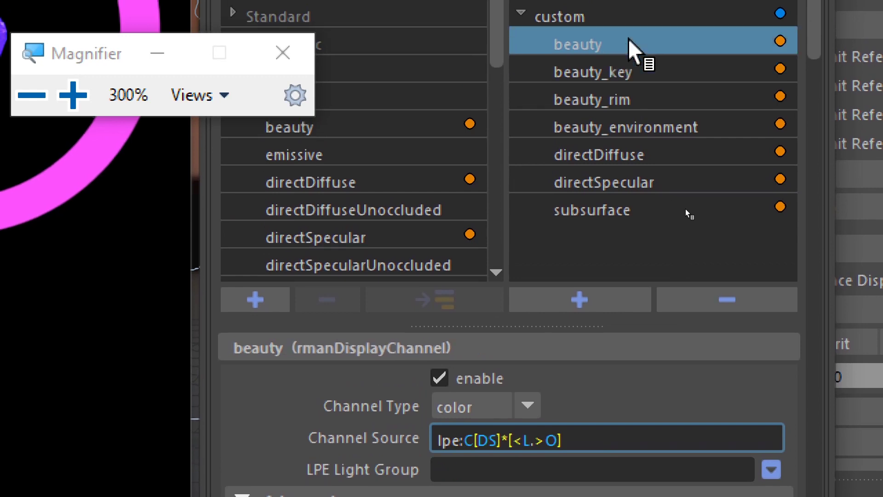
left_click(586, 72)
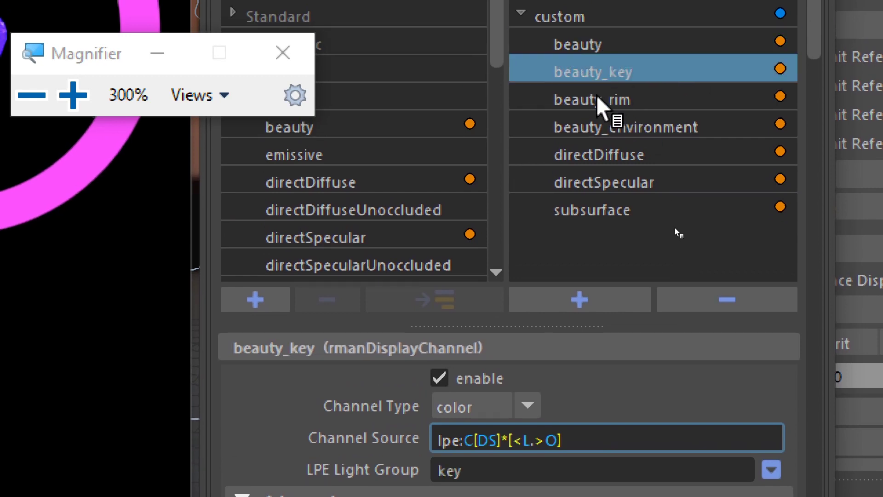
left_click(614, 127)
left_click(642, 156)
left_click(603, 211)
left_click(607, 181)
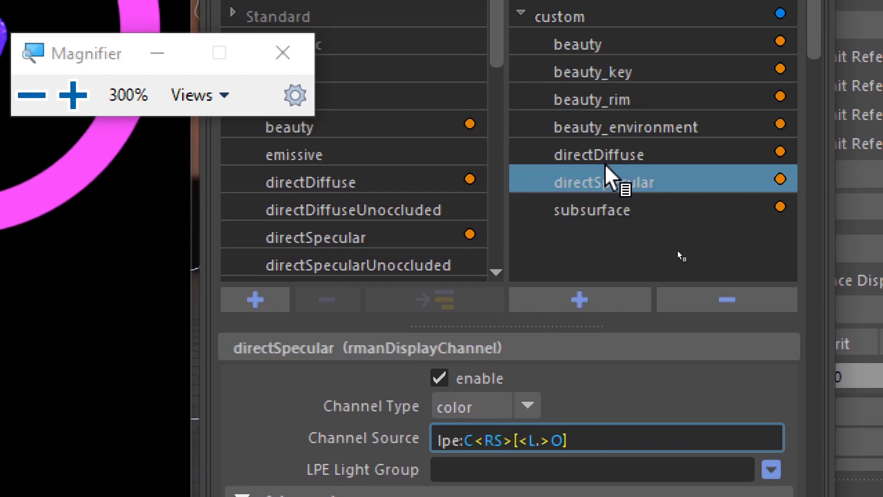
left_click(619, 155)
left_click(602, 183)
left_click(614, 239)
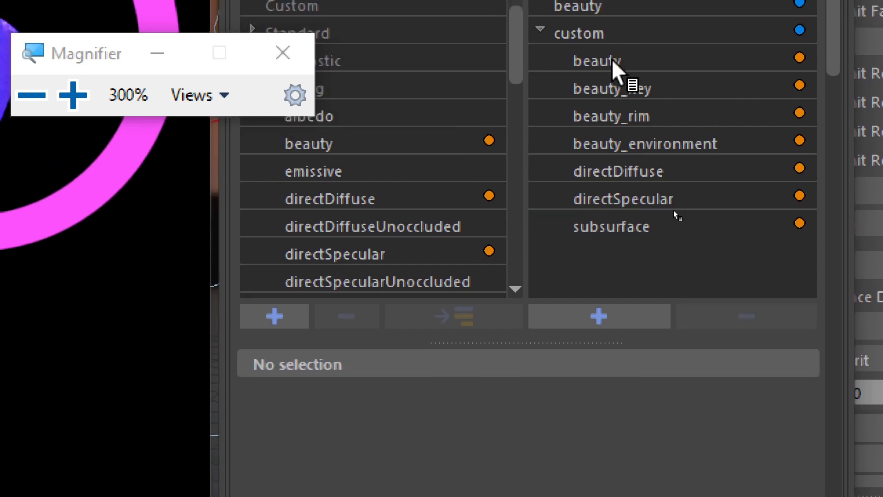
Step: Examine the beauty channel's light path expression part by part: the [DS] group, the asterisk, the <L.> term and the O
left_click(594, 46)
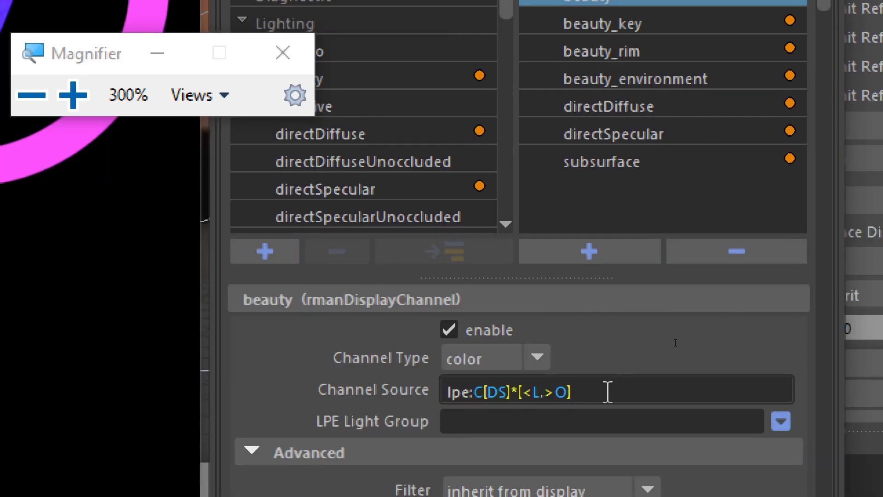
left_click_drag(603, 456, 455, 456)
left_click_drag(445, 392, 494, 391)
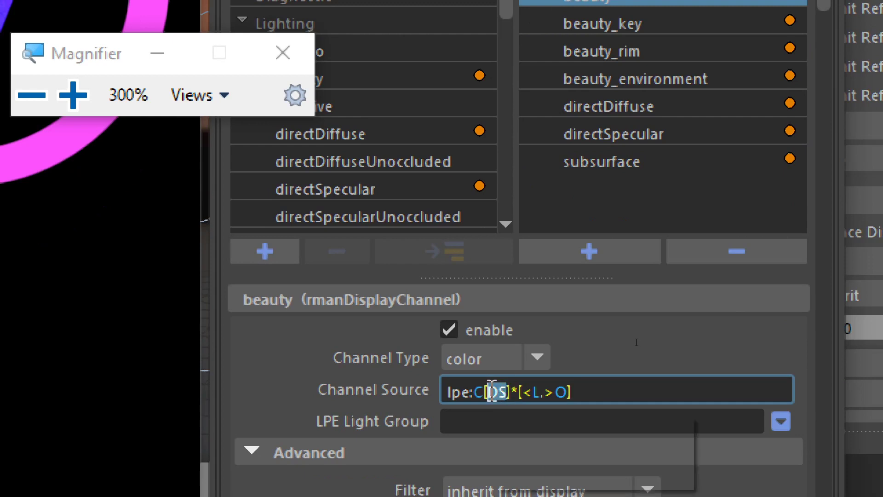
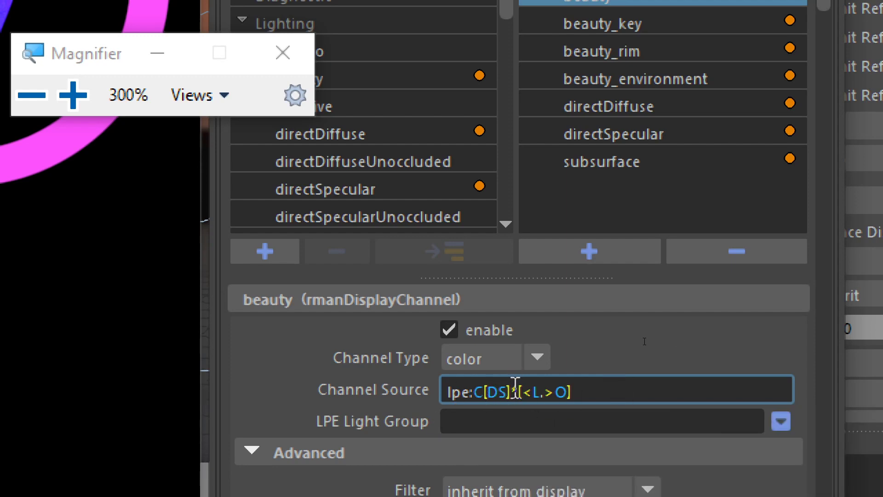
left_click_drag(511, 389, 520, 392)
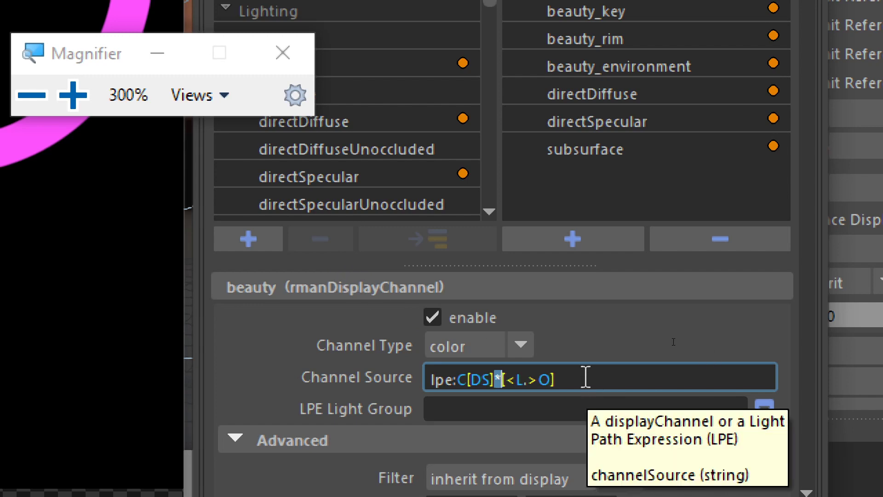
left_click_drag(505, 378, 548, 371)
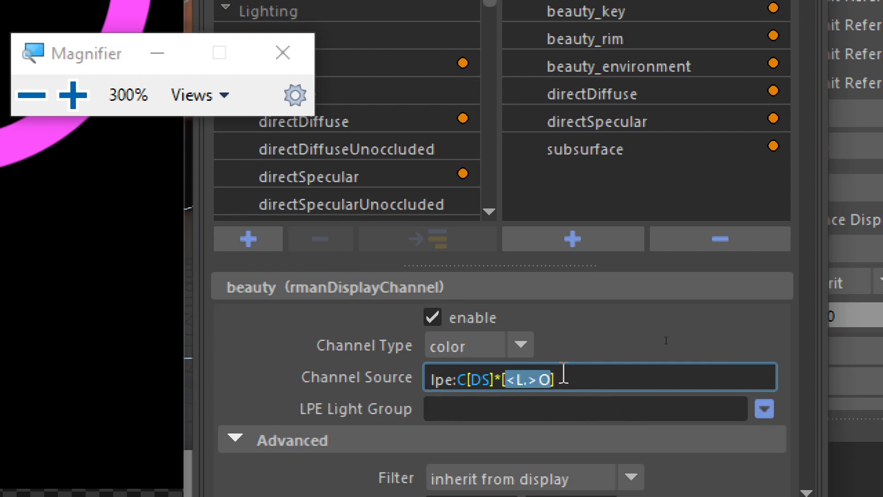
left_click(559, 376)
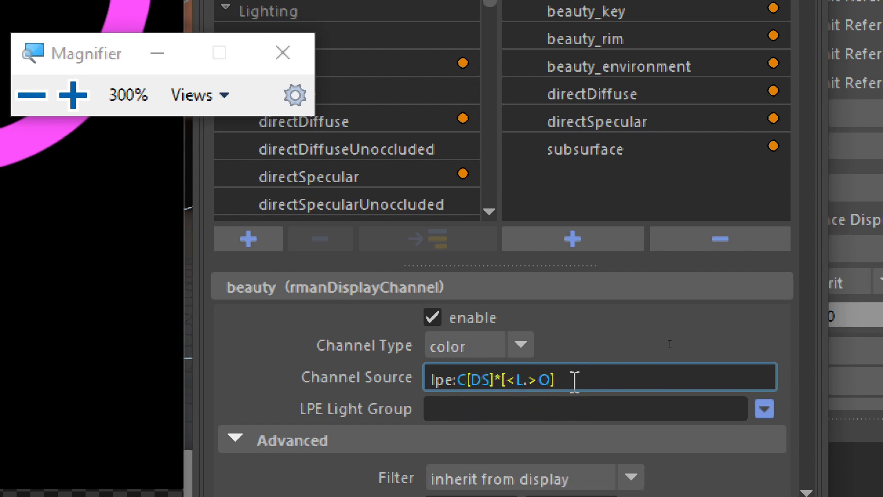
double_click(545, 379)
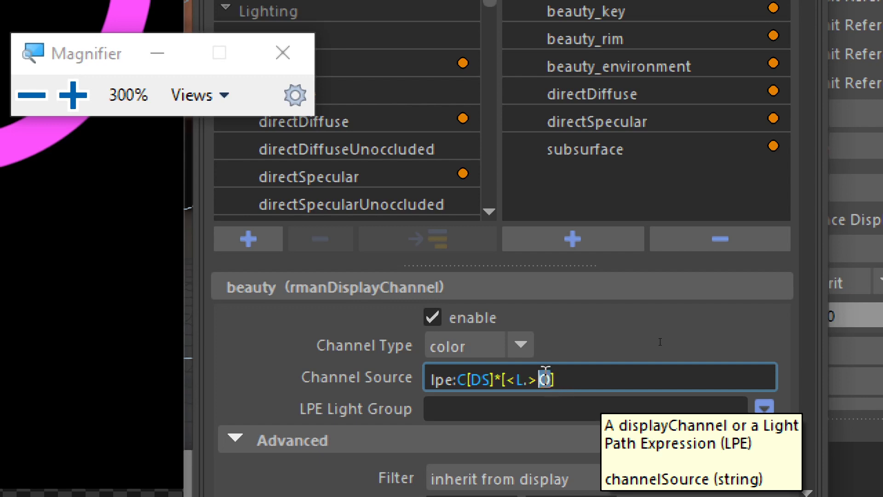
left_click_drag(549, 375, 570, 394)
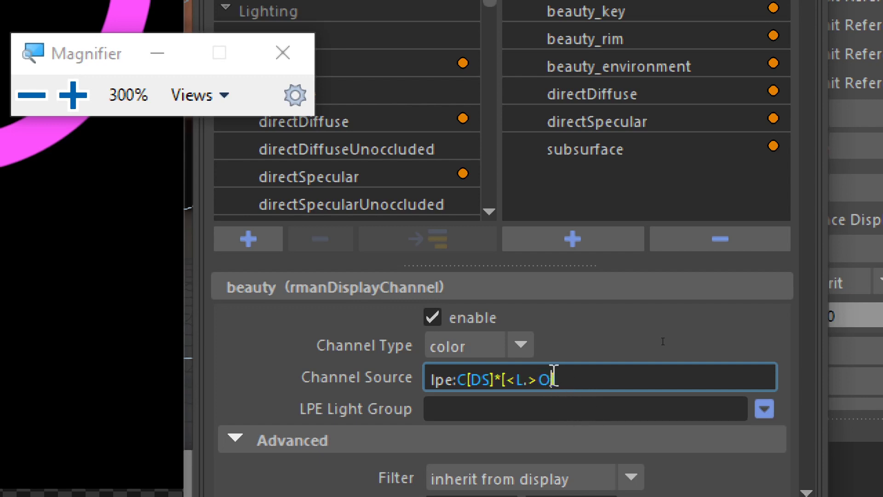
Step: Remove the O from the beauty channel's source expression and put it back
double_click(552, 378)
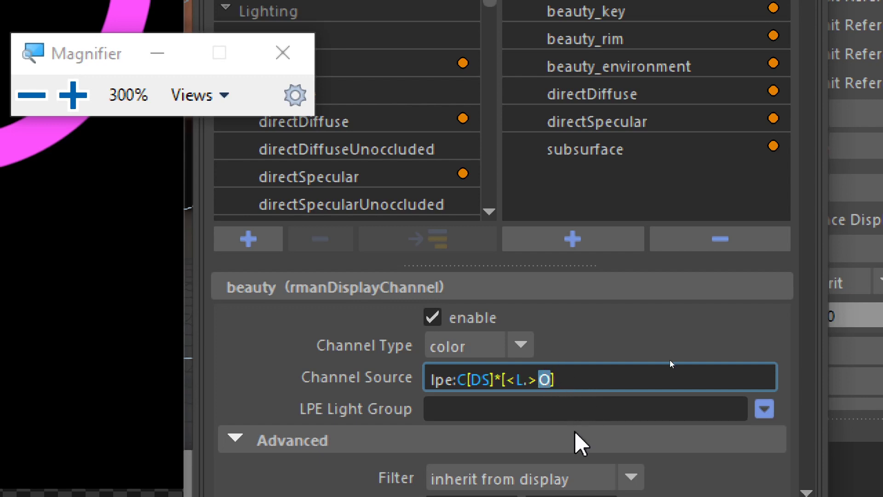
key("BackSpace")
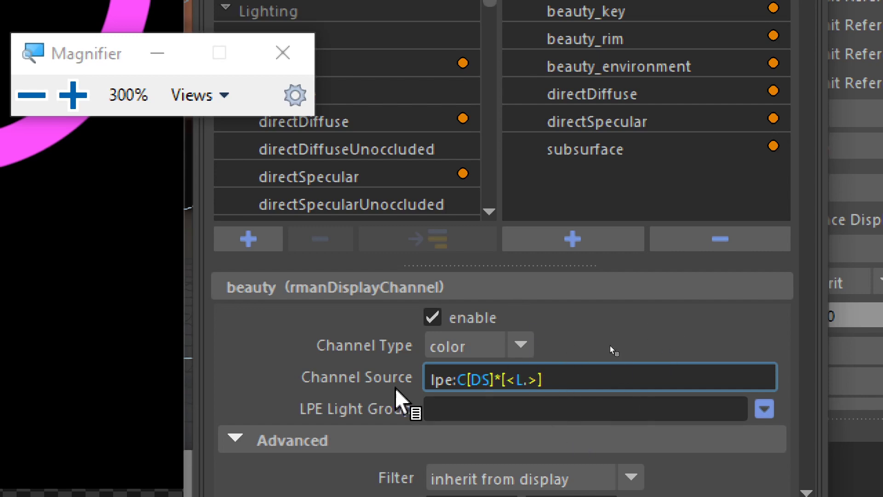
type("O")
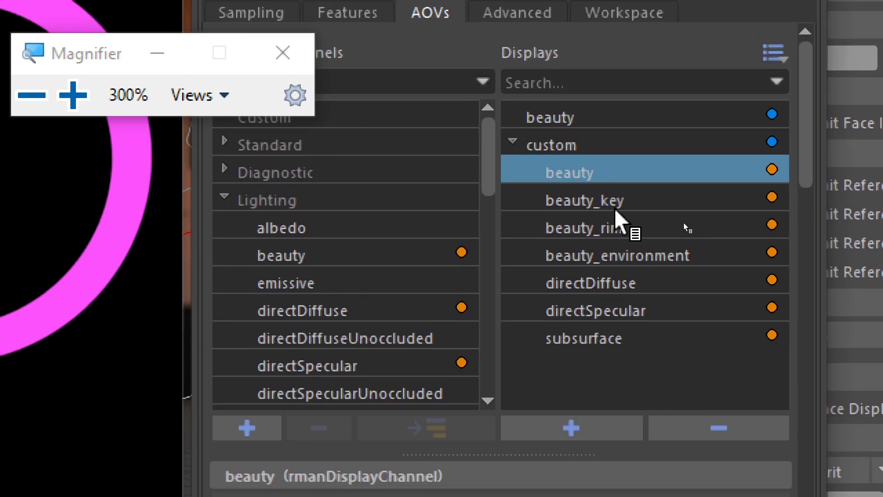
Step: Remove the O from beauty_key's Channel Source so the expression reads lpe:C[DS]*[<L.>]
left_click(621, 203)
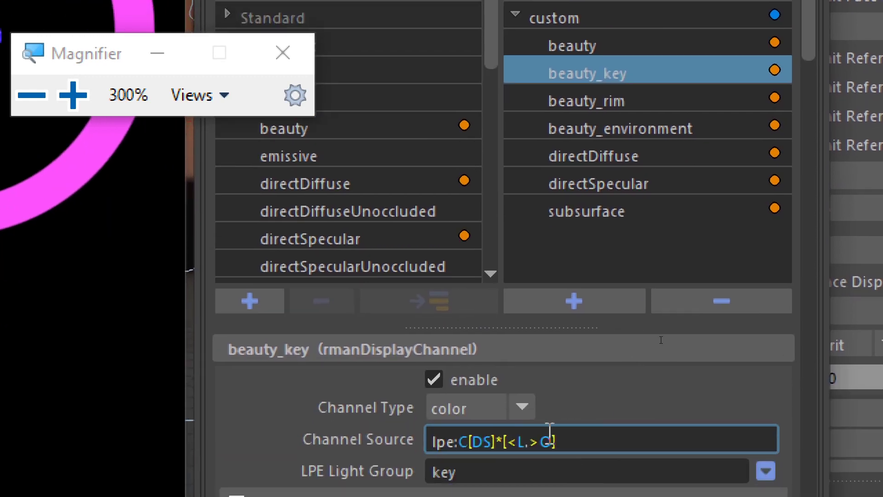
double_click(546, 441)
key("BackSpace")
left_click_drag(433, 441, 657, 432)
left_click_drag(542, 438, 558, 438)
left_click(600, 436)
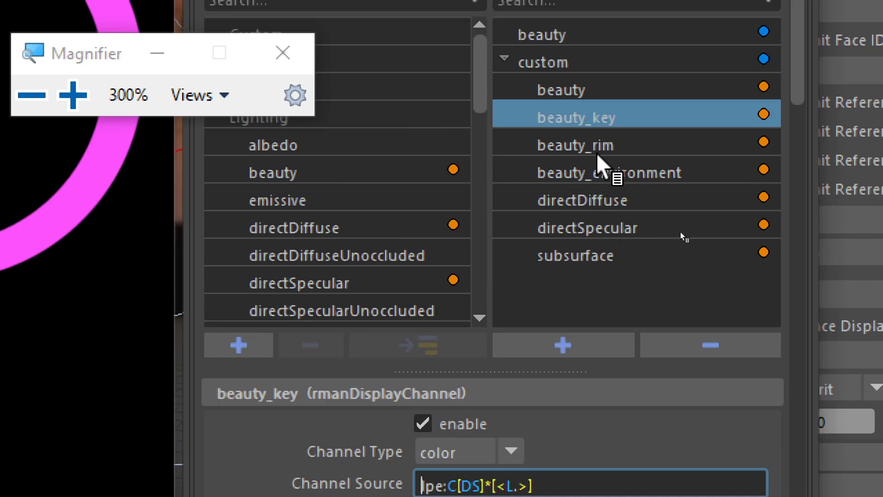
Step: Change beauty_rim's Channel Source to lpe:C[DS]*[<L.>] by deleting its O
left_click(587, 101)
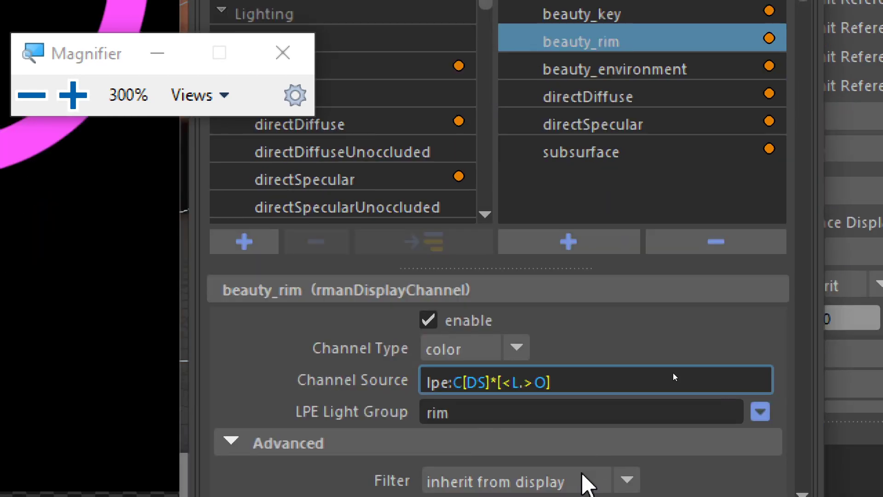
left_click_drag(546, 378, 536, 379)
key("BackSpace")
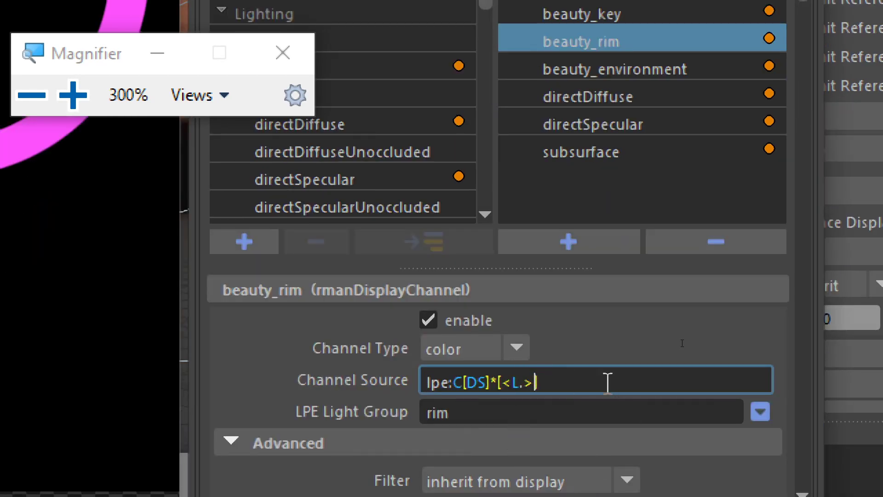
Step: Delete the O from beauty_environment's Channel Source, leaving lpe:C[DS]*[<L.>], and close the screen magnifier
left_click(631, 148)
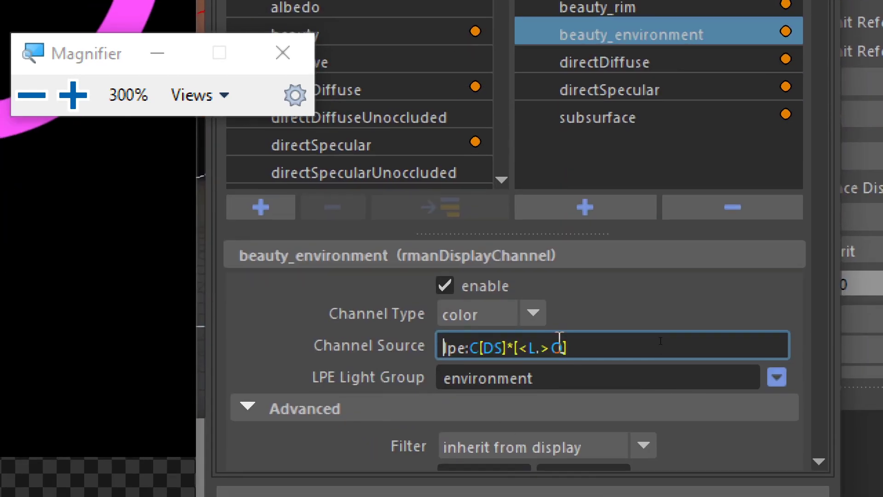
left_click_drag(536, 458, 527, 456)
key("BackSpace")
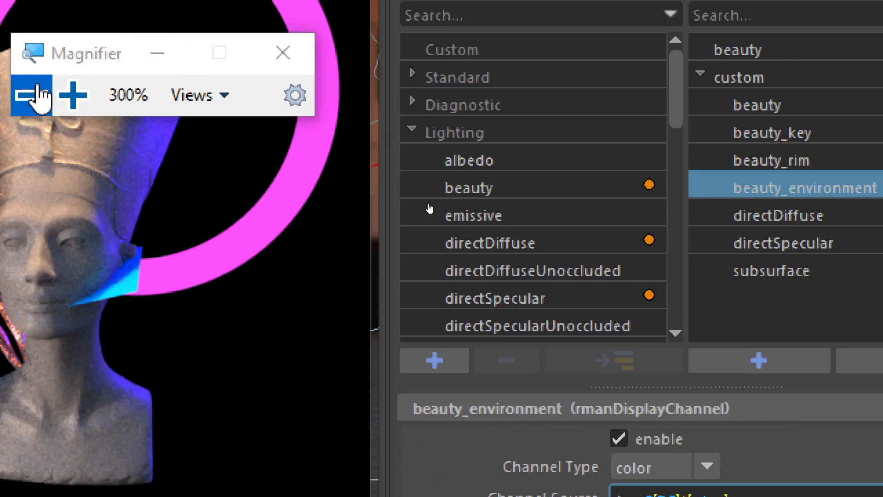
left_click(283, 52)
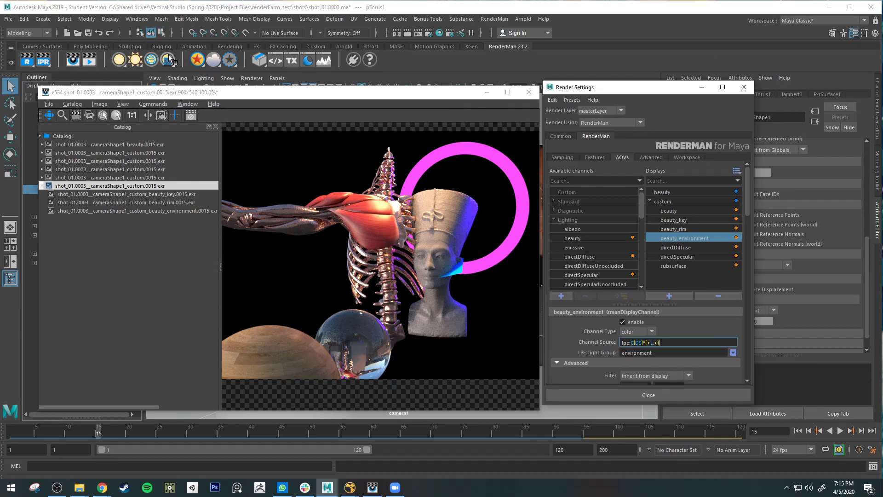
Step: Compare the previous render's beauty_key pass with the new render's beauty_key and beauty_rim passes
left_click(260, 96)
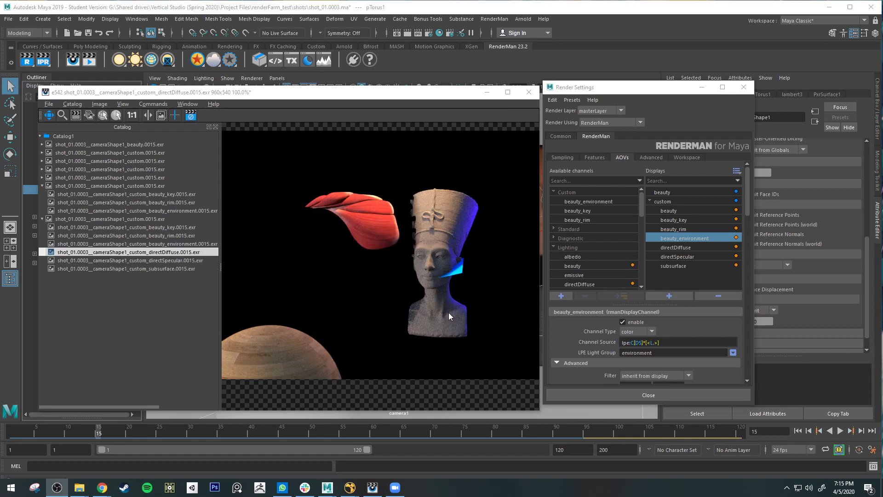
left_click(187, 196)
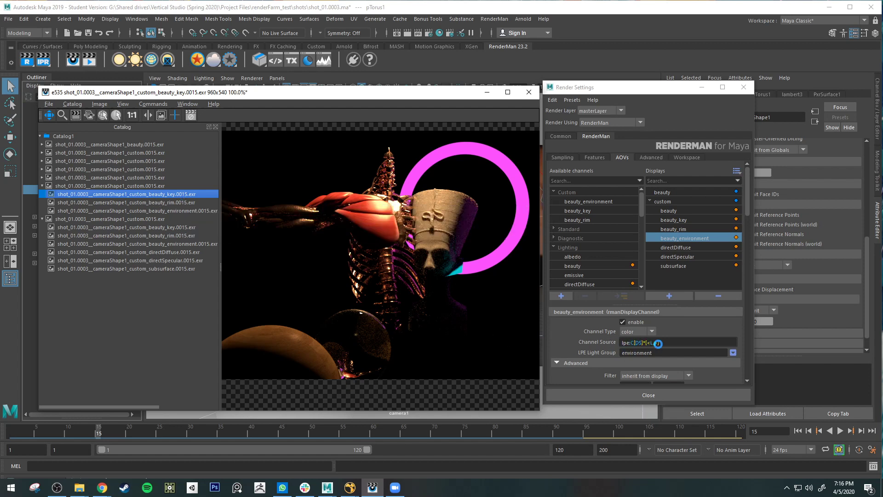
left_click(172, 227)
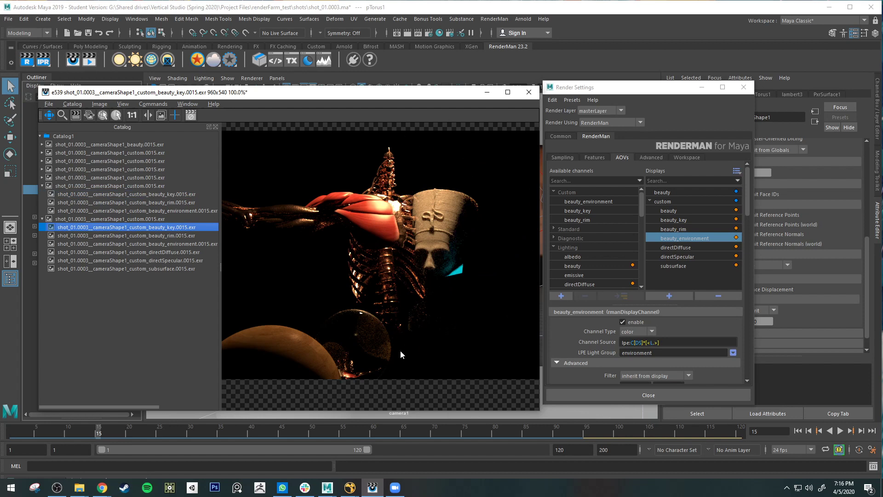
left_click(182, 235)
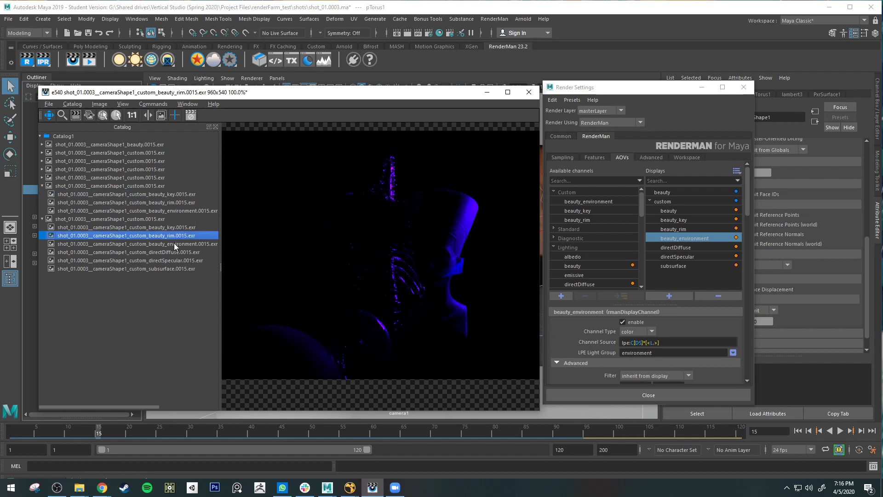
key("Up")
key("Down")
key("Up")
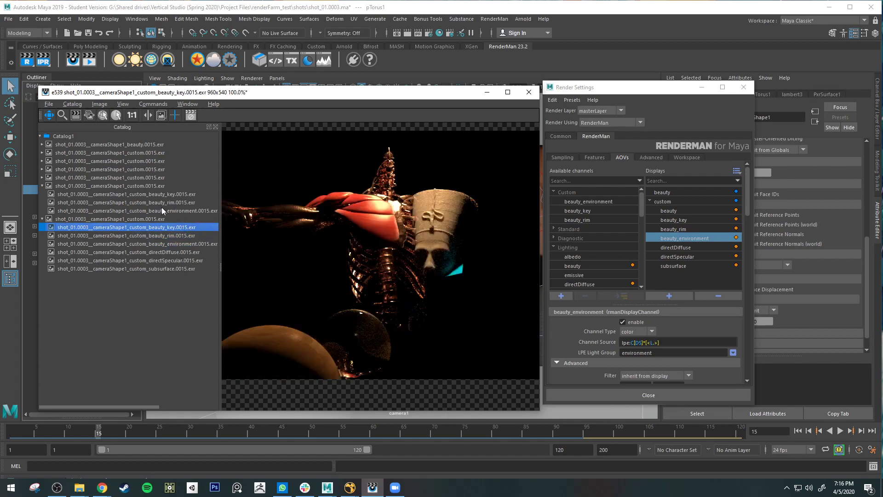
Step: Compare the key, rim and environment passes of both renders, ending on the new render's combined custom image
left_click(164, 210)
left_click(168, 202)
left_click(175, 194)
left_click(174, 201)
left_click(175, 210)
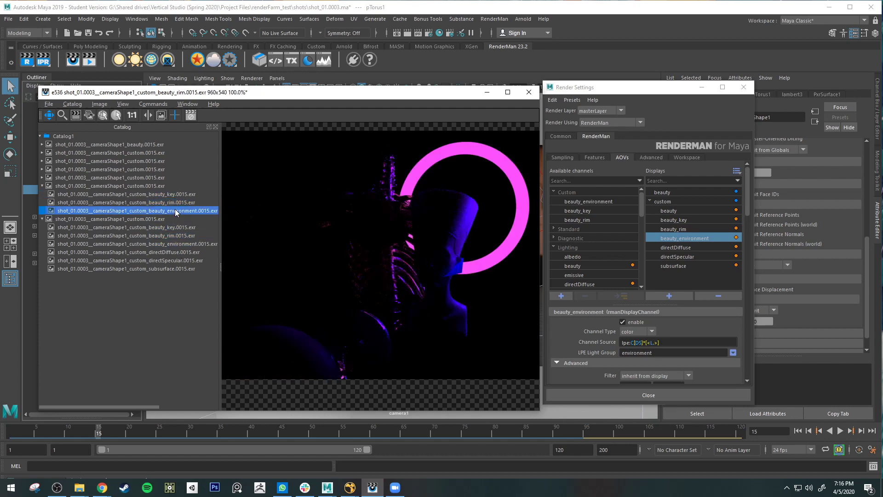
left_click(178, 227)
left_click(175, 236)
left_click(180, 244)
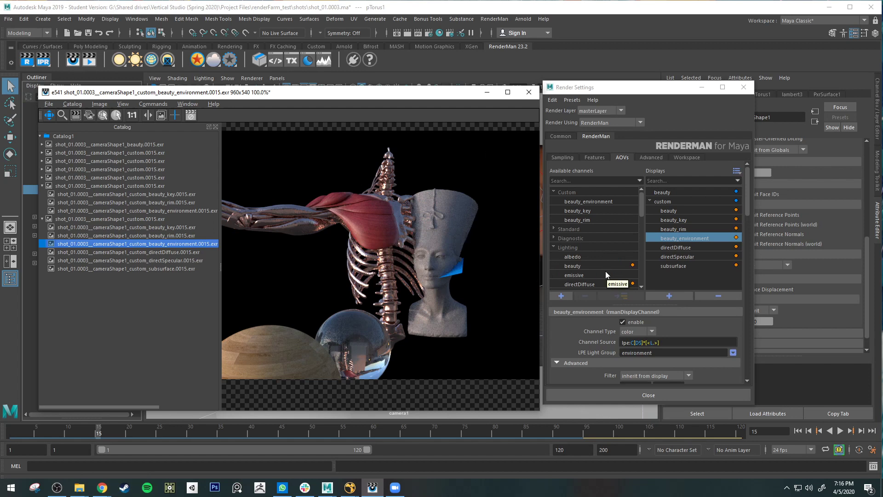
left_click(152, 220)
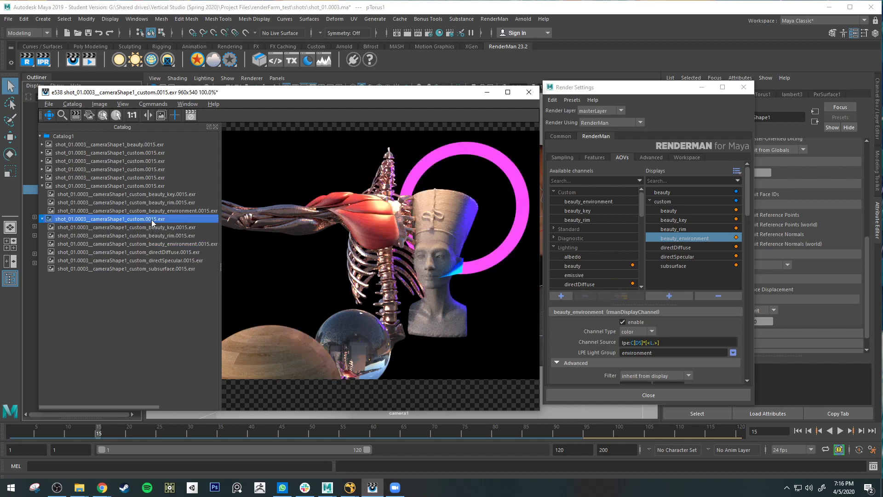
Step: Remove the directDiffuse, directSpecular and subsurface channels from the custom display
left_click(689, 247)
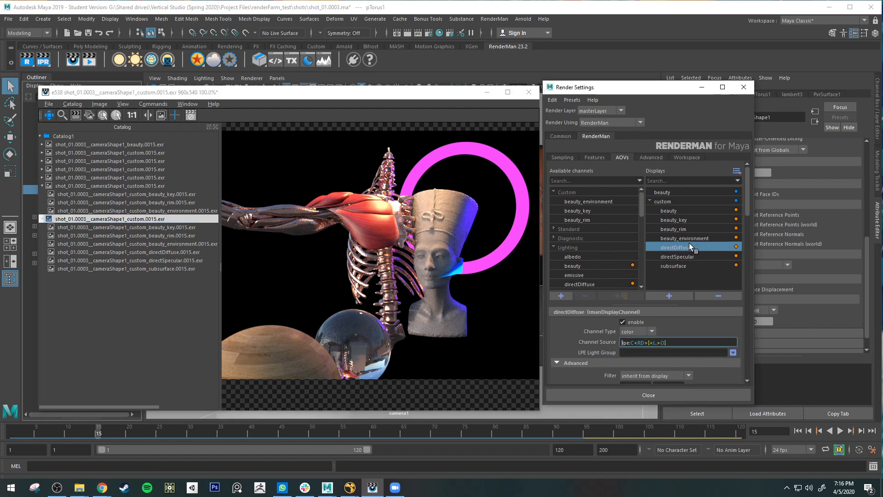
left_click(715, 295)
left_click(687, 249)
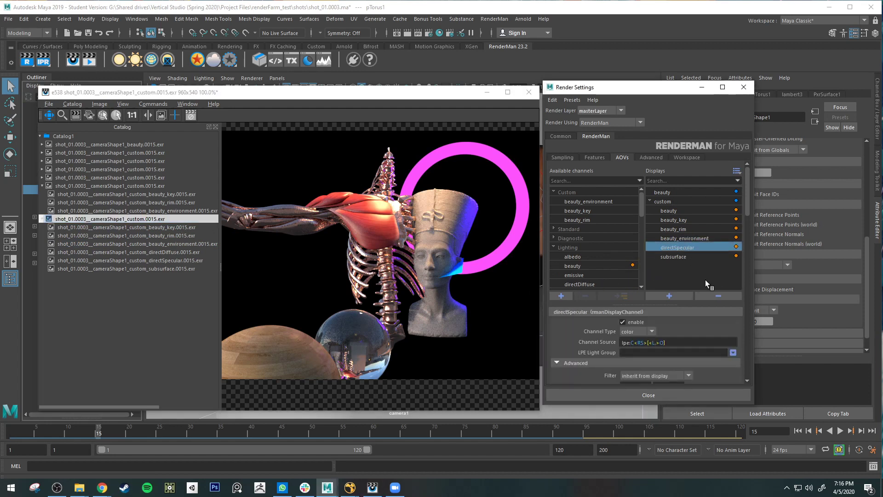
left_click(714, 294)
left_click(689, 247)
left_click(714, 296)
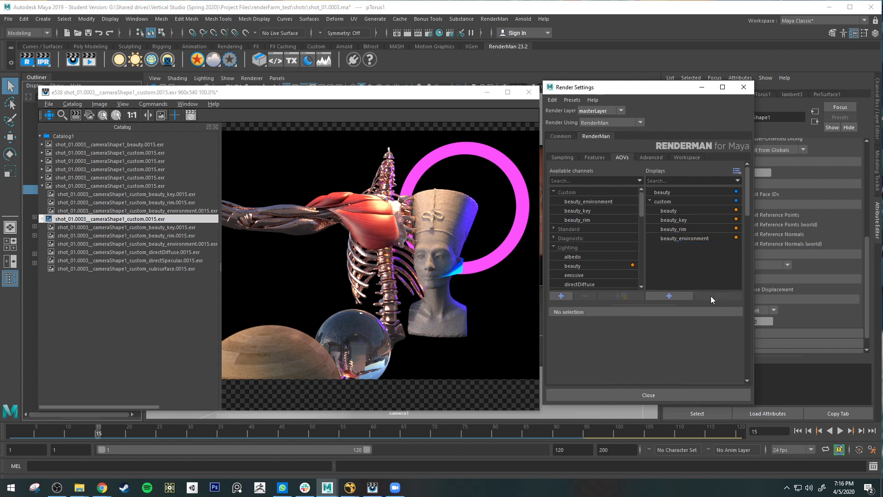
Step: Add another beauty channel to the custom display and rename it beauty_onlyEmit
left_click(606, 266)
left_click(678, 201)
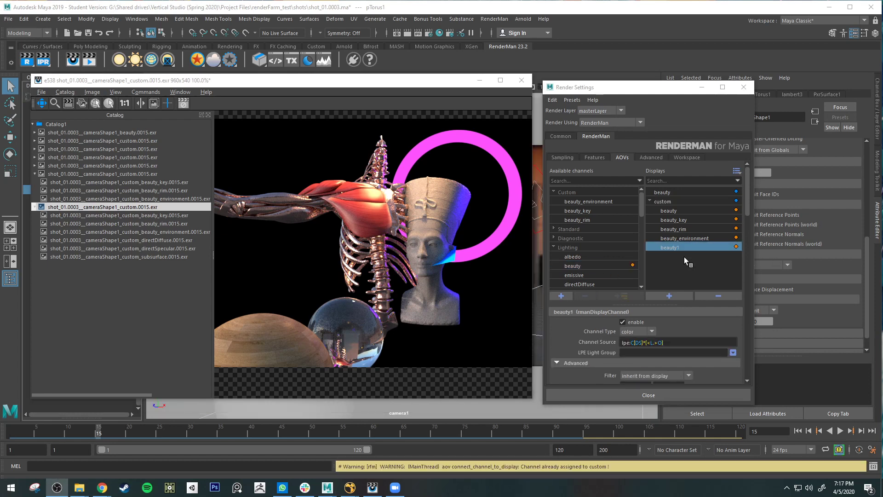
left_click(685, 252)
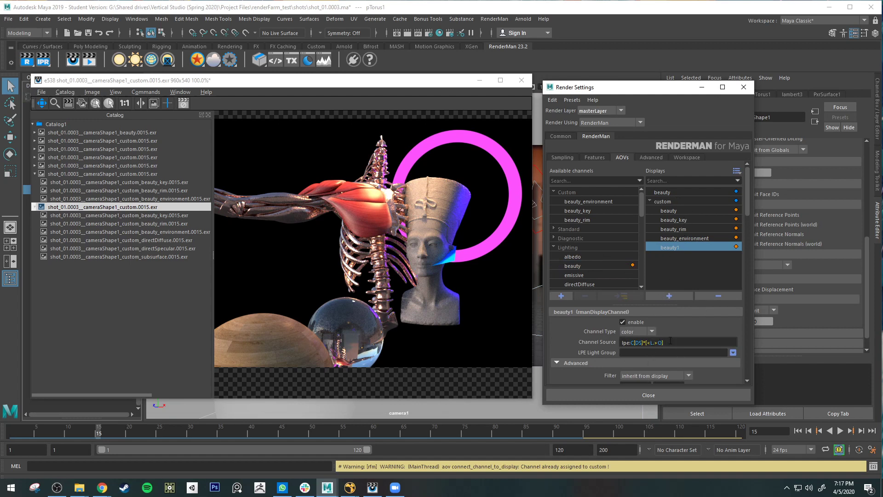
double_click(683, 247)
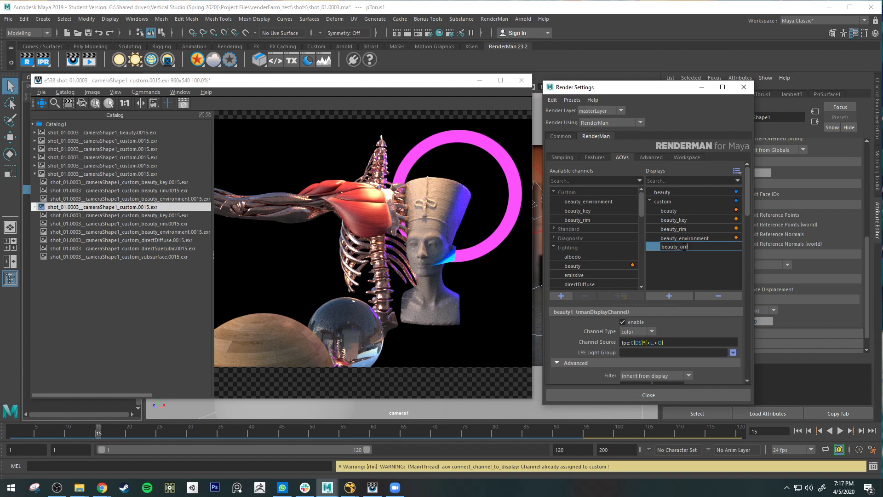
type("beauty_onlyEmit")
key("Return")
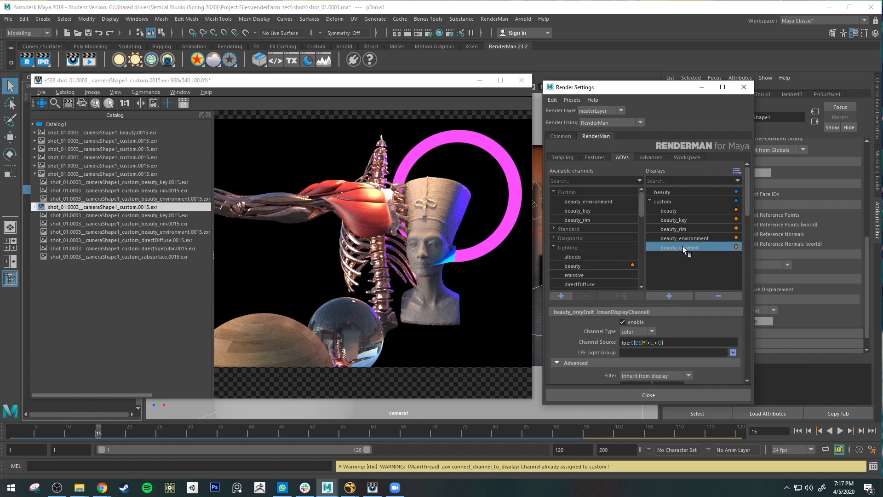
Step: Delete <L.> from beauty_onlyEmit's Channel Source, leaving lpe:C[DS]*[O], using the screen magnifier to show the edit
left_click(661, 345)
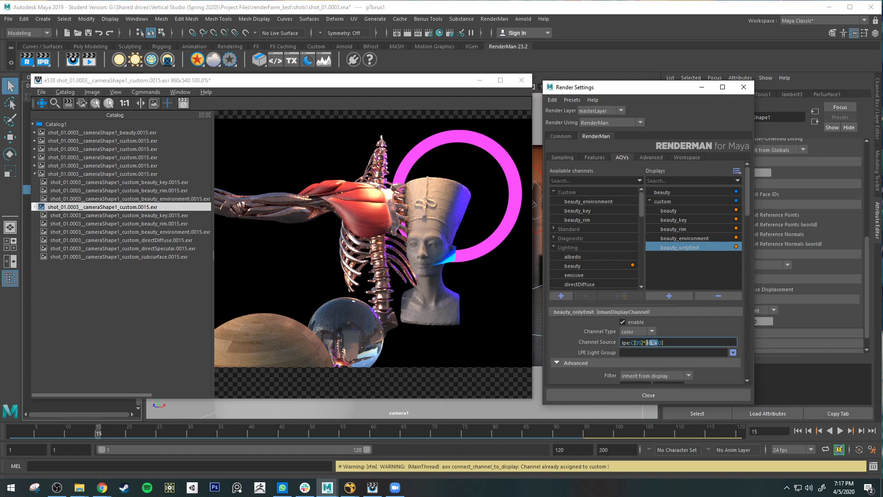
key("super+plus")
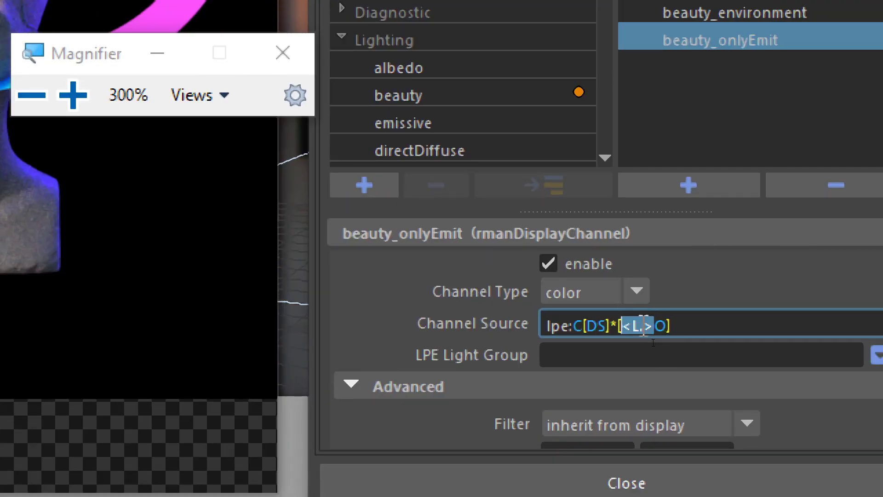
key("BackSpace")
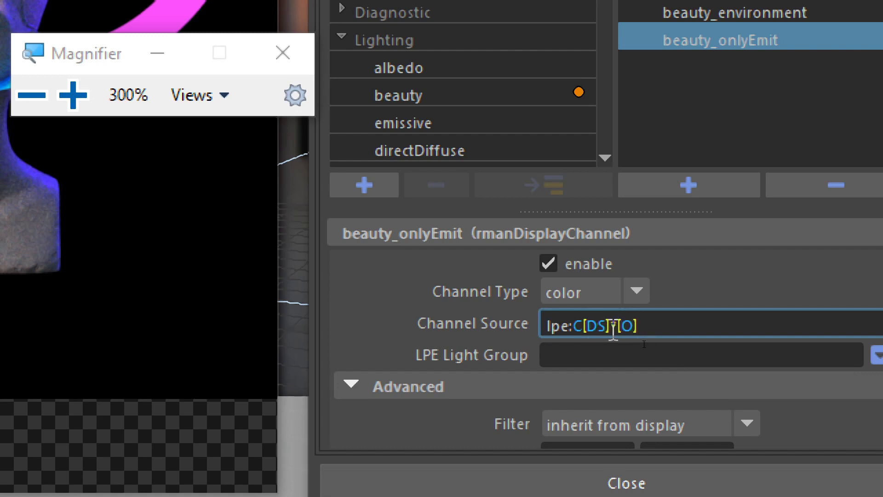
key("Return")
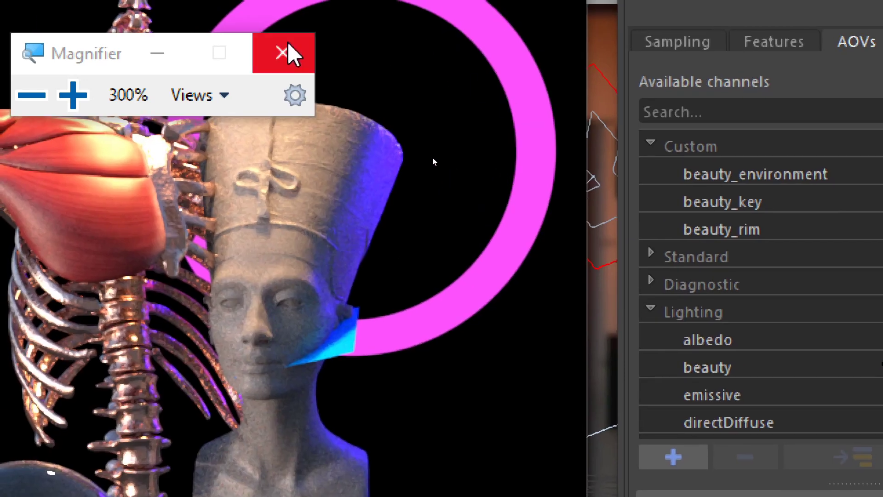
left_click(282, 53)
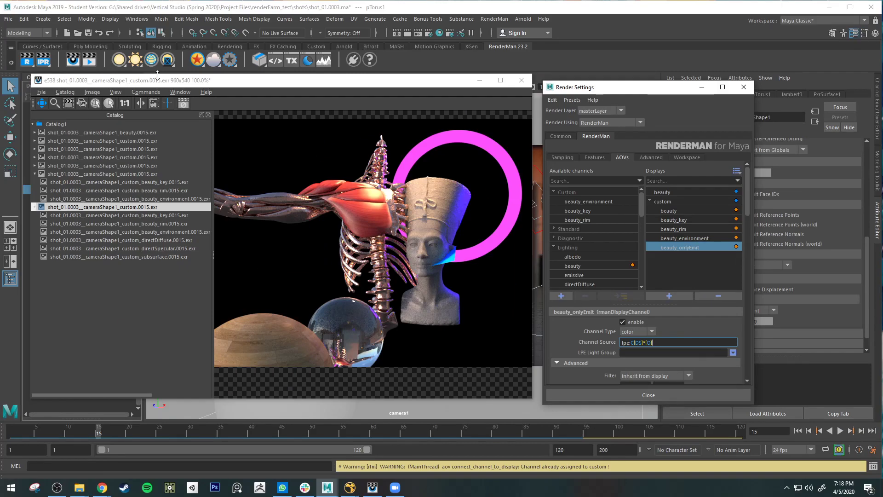
Step: Render the frame and inspect its beauty_key, beauty_rim, beauty_environment and beauty_onlyEmit passes
left_click(28, 59)
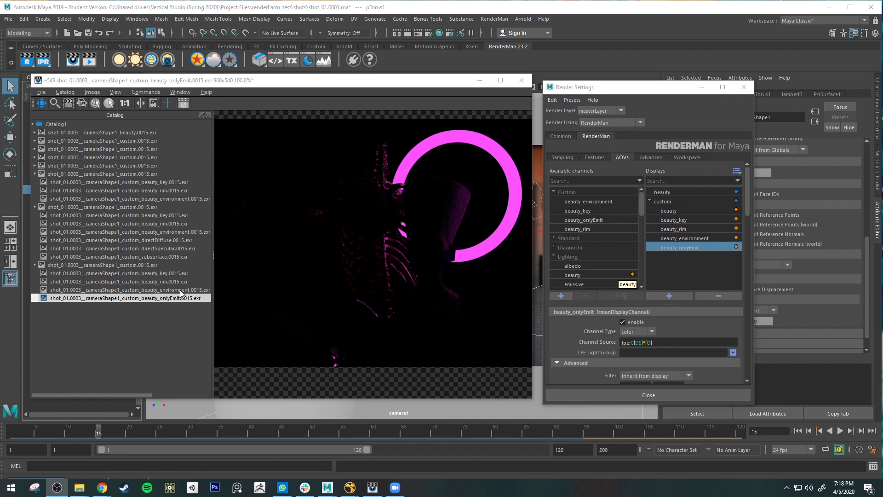
left_click(167, 275)
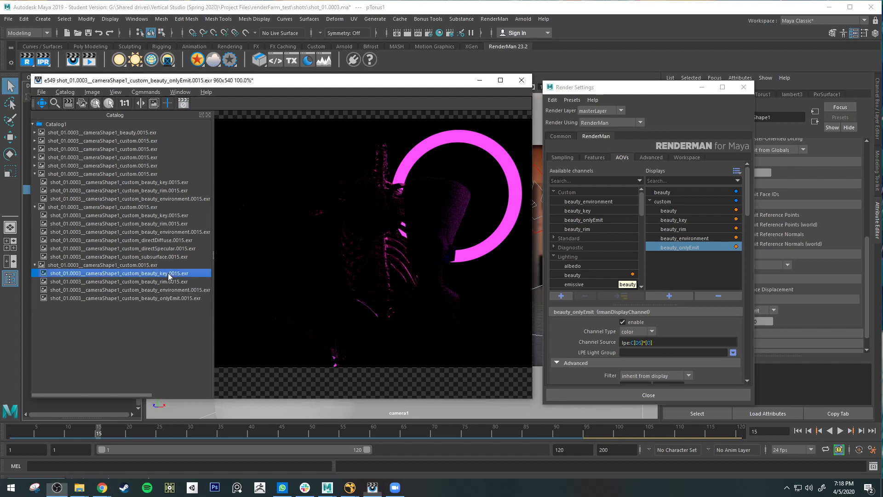
left_click(166, 290)
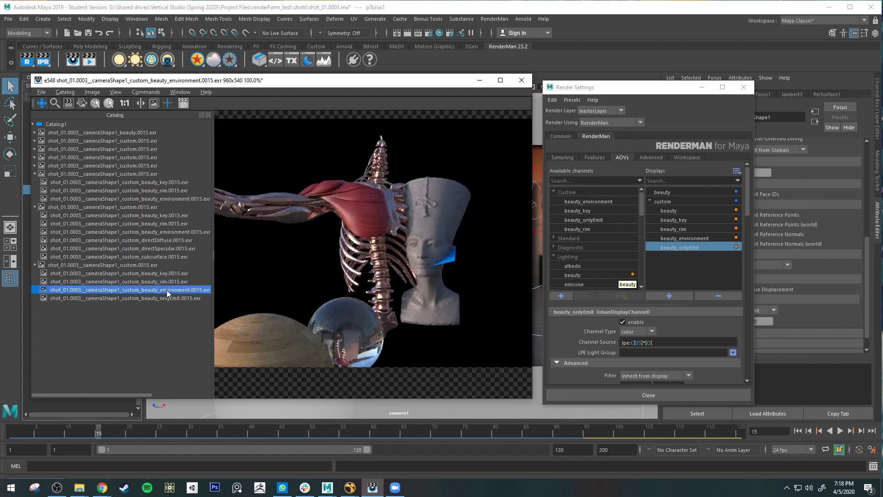
left_click(173, 274)
left_click(176, 282)
left_click(176, 291)
left_click(177, 297)
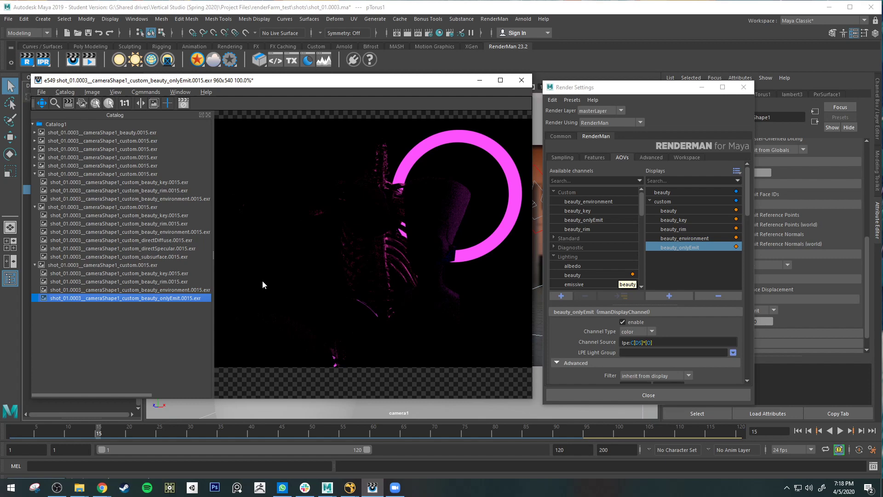
Step: Review the latest render's combined custom image against its key, rim, environment and onlyEmit passes again
left_click(146, 280)
left_click(146, 274)
left_click(147, 266)
left_click(154, 274)
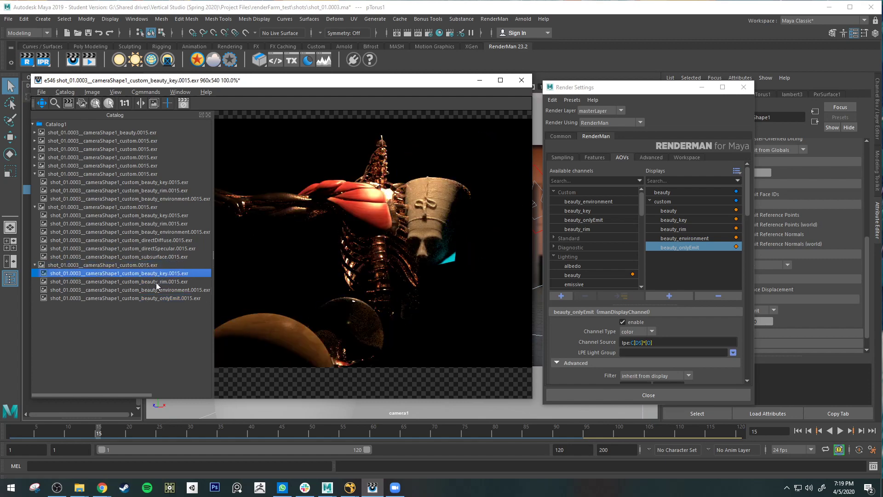
left_click(156, 282)
left_click(157, 291)
left_click(175, 299)
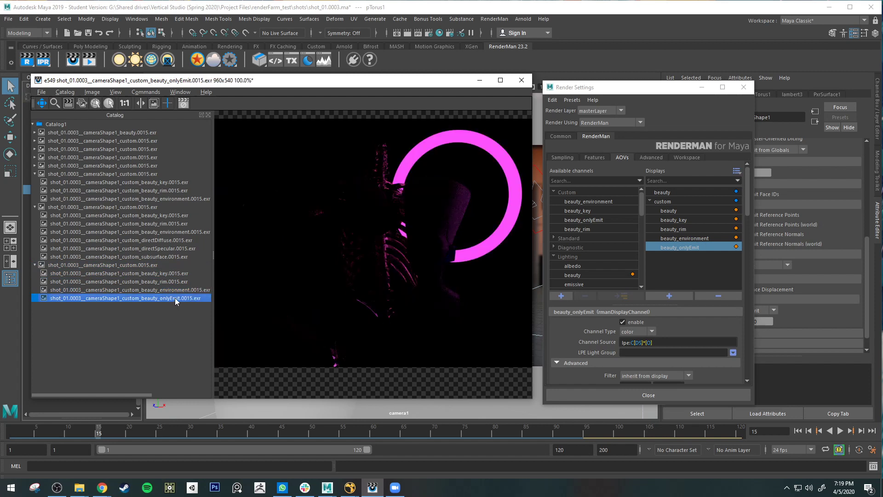
Step: Examine the Channel Source expressions, the available Lighting channels and the LPE Light Group choices for the custom display's beauty channels
left_click(649, 343)
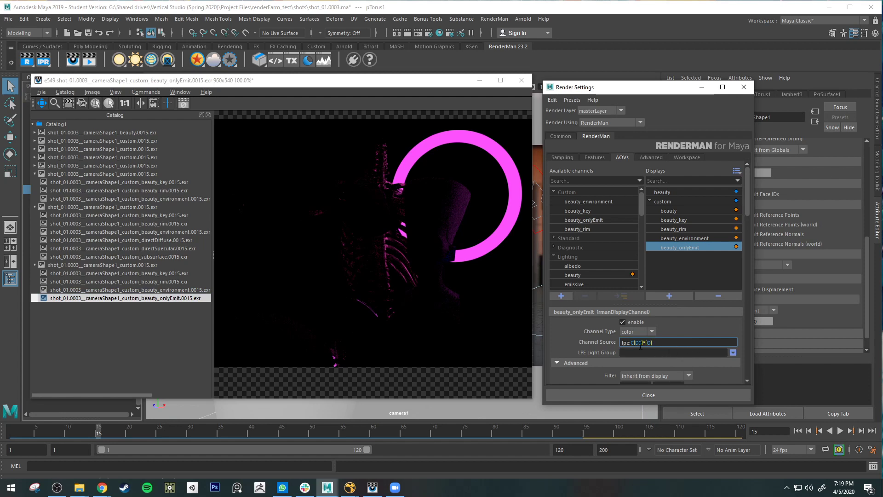
left_click_drag(655, 343, 618, 339)
left_click(684, 238)
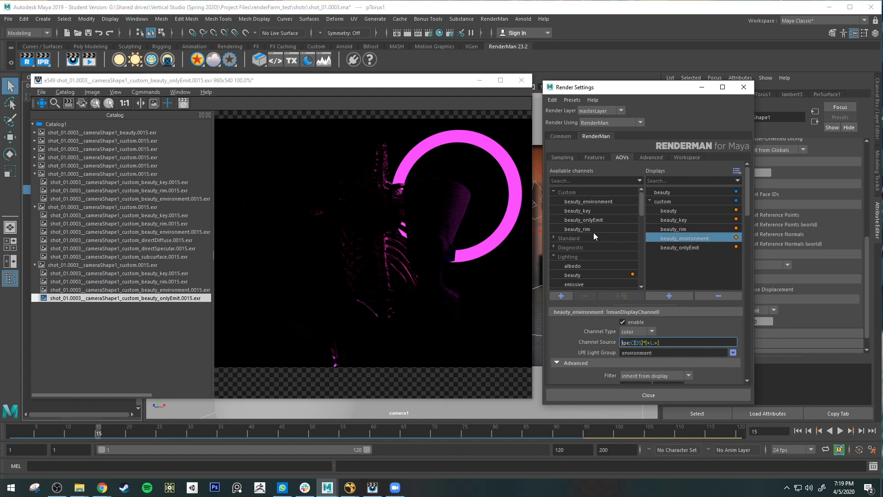
left_click(579, 258)
scroll(575, 260, "down", 1)
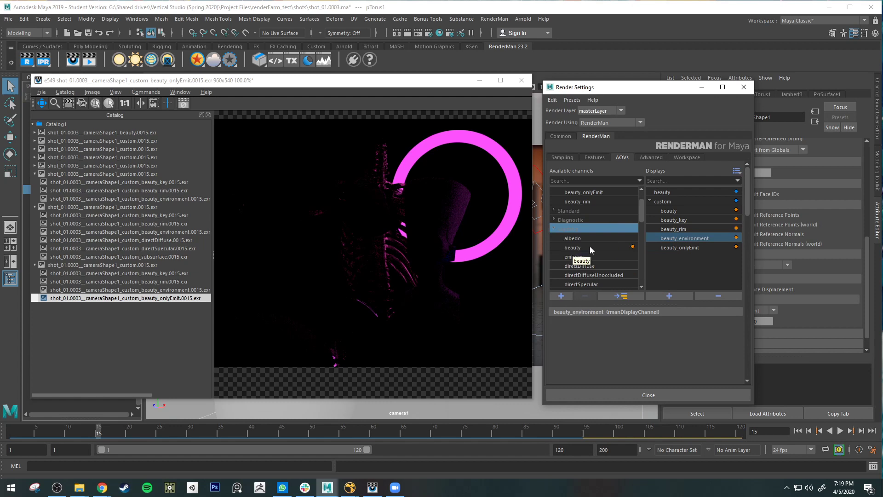
left_click(592, 284)
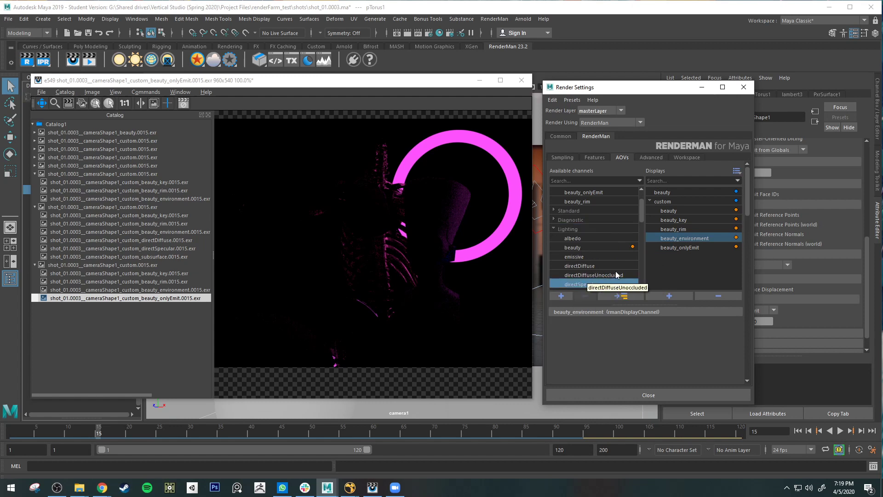
left_click(660, 201)
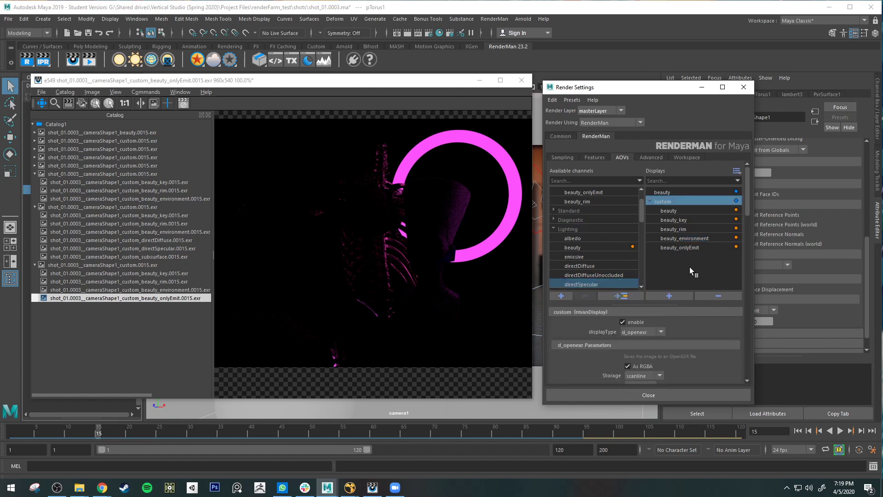
left_click(678, 218)
left_click(677, 229)
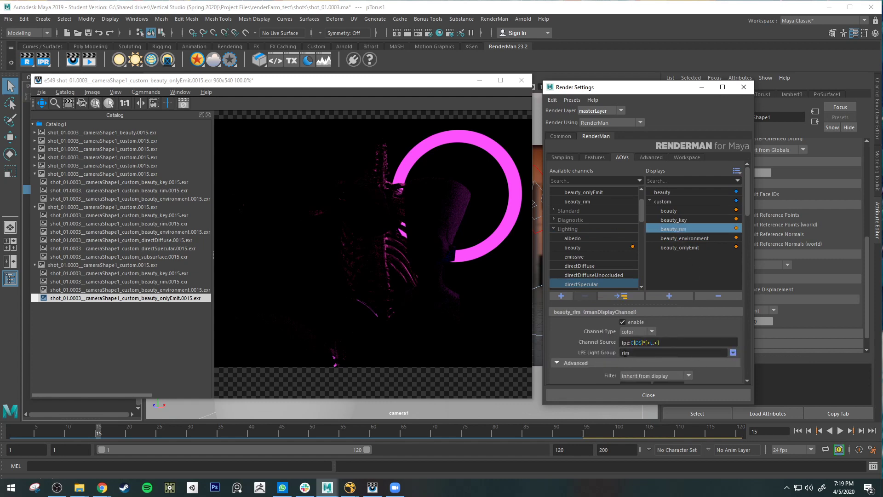
left_click(733, 352)
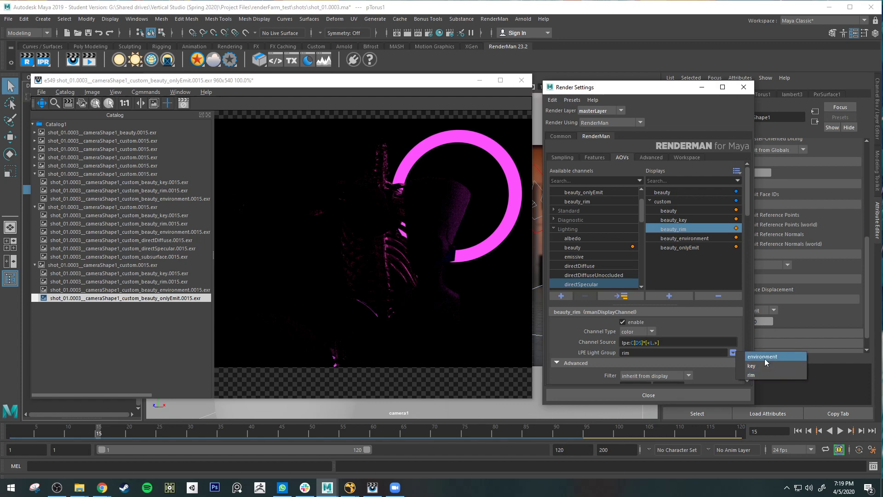
left_click(722, 366)
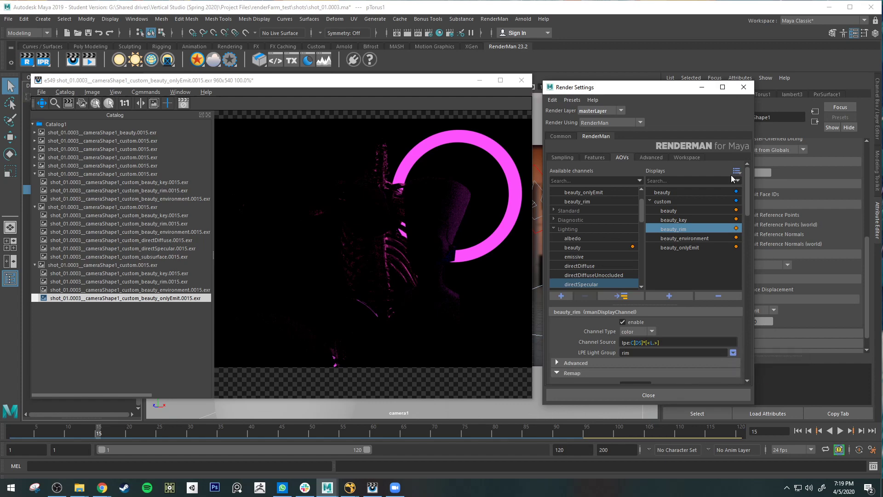
Step: Check the Light Group entries in the advanced attributes of keyLight and rimLight against the channel's LPE Light Group
left_click_drag(658, 94, 262, 177)
left_click(59, 172)
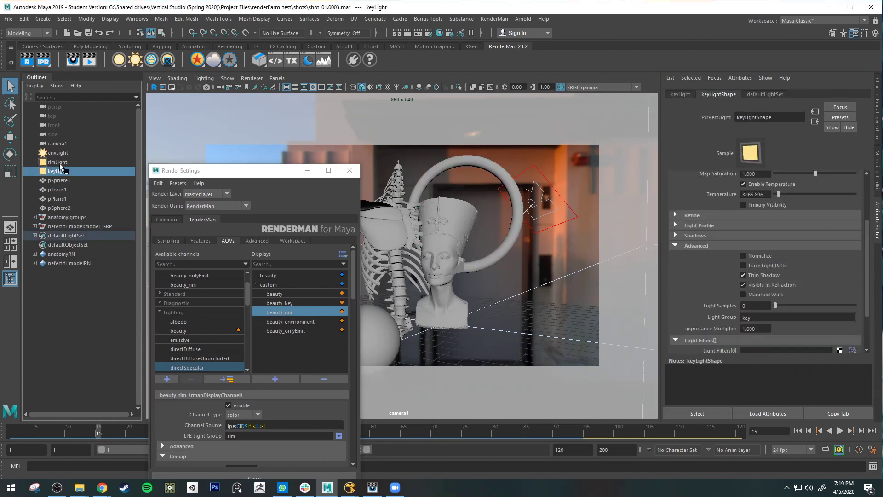
left_click(58, 162)
left_click(675, 235)
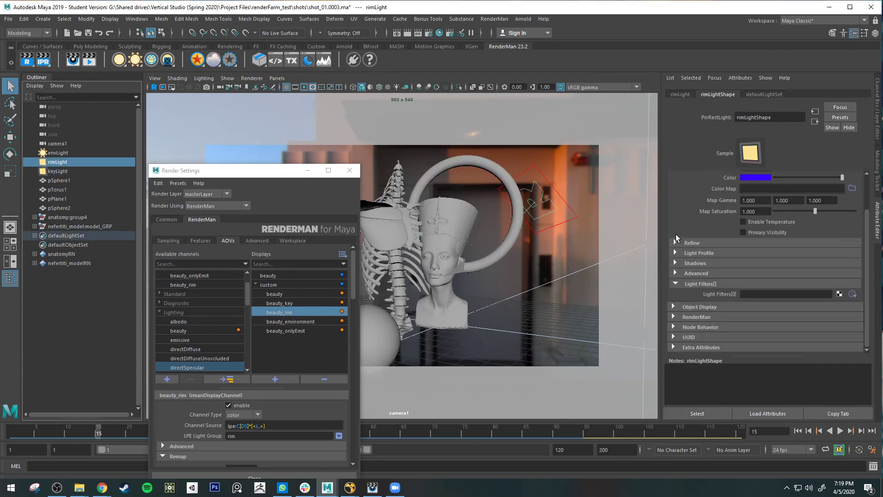
left_click(676, 273)
scroll(771, 331, "down", 2)
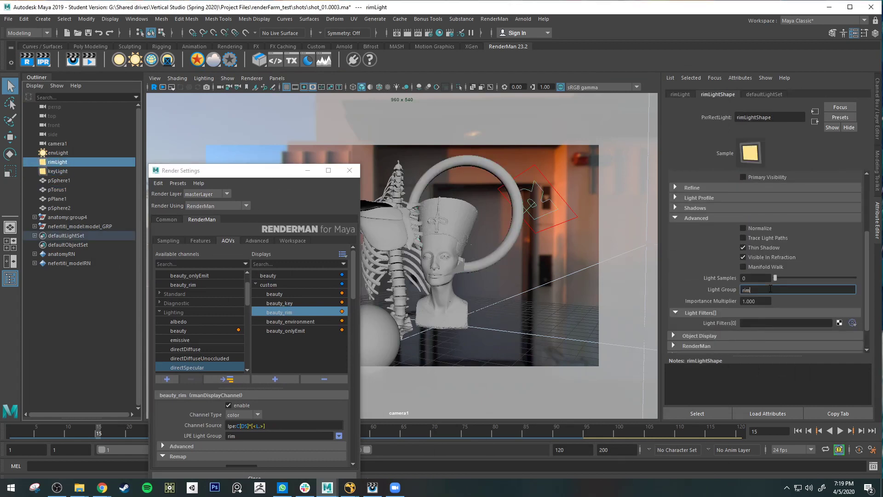
double_click(746, 290)
left_click_drag(264, 179, 331, 113)
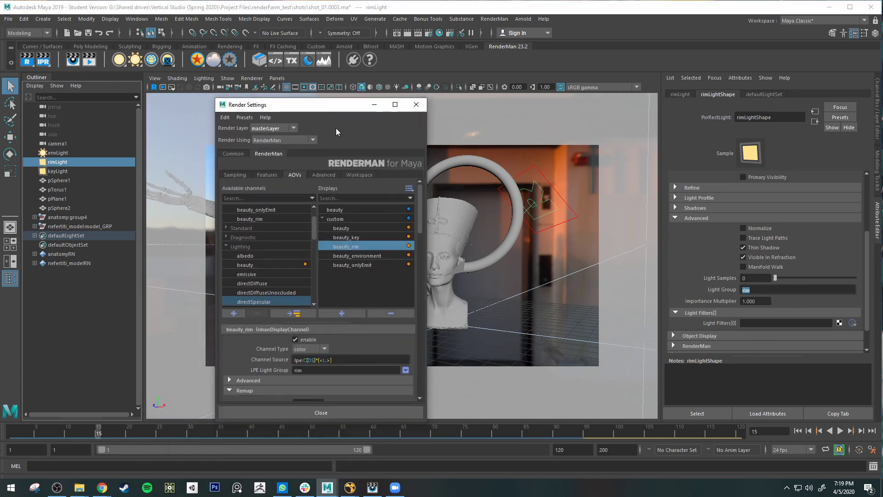